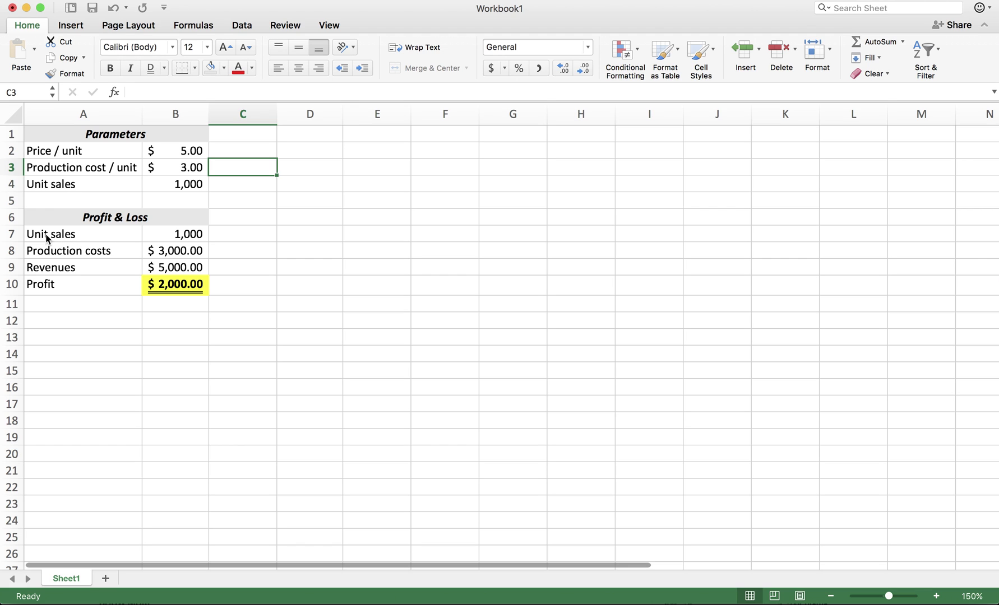
Step: Examine the Profit & Loss lines and the price, production cost and unit sales parameters that drive them
{"action": "left_click", "coordinate": [75, 233]}
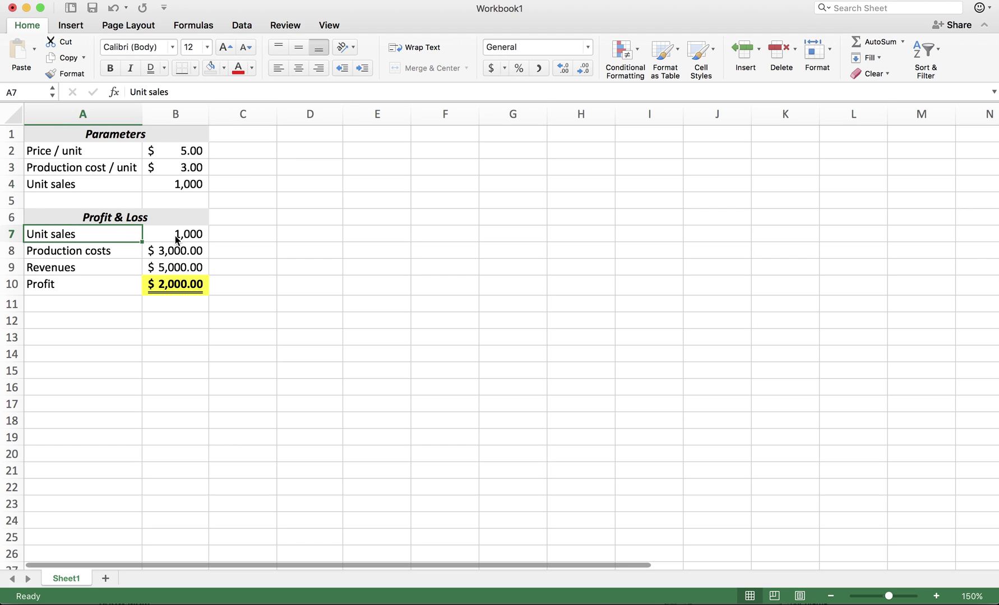
{"action": "left_click", "coordinate": [176, 238]}
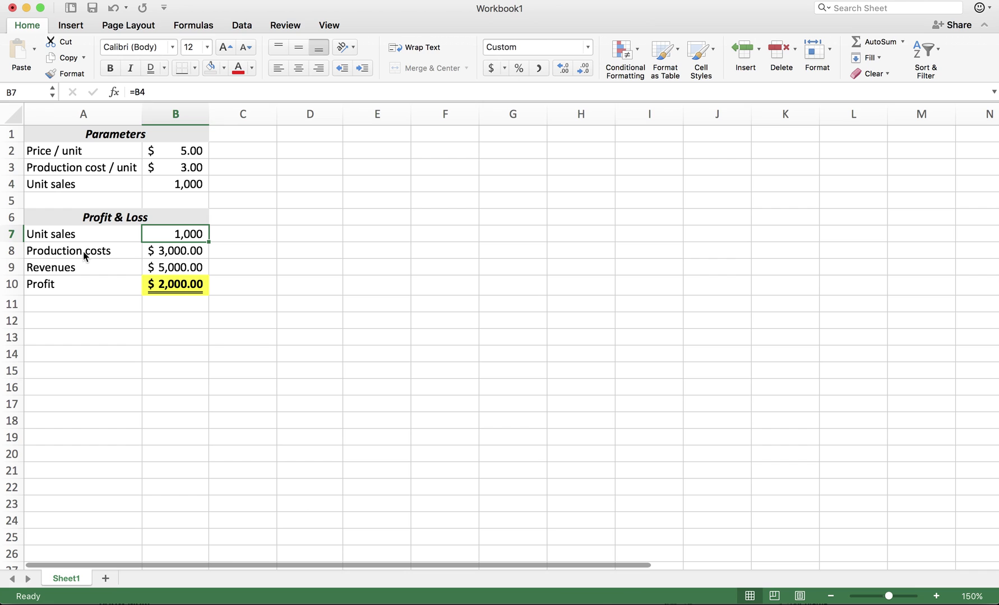
{"action": "left_click_drag", "start_coordinate": [83, 251], "coordinate": [155, 255]}
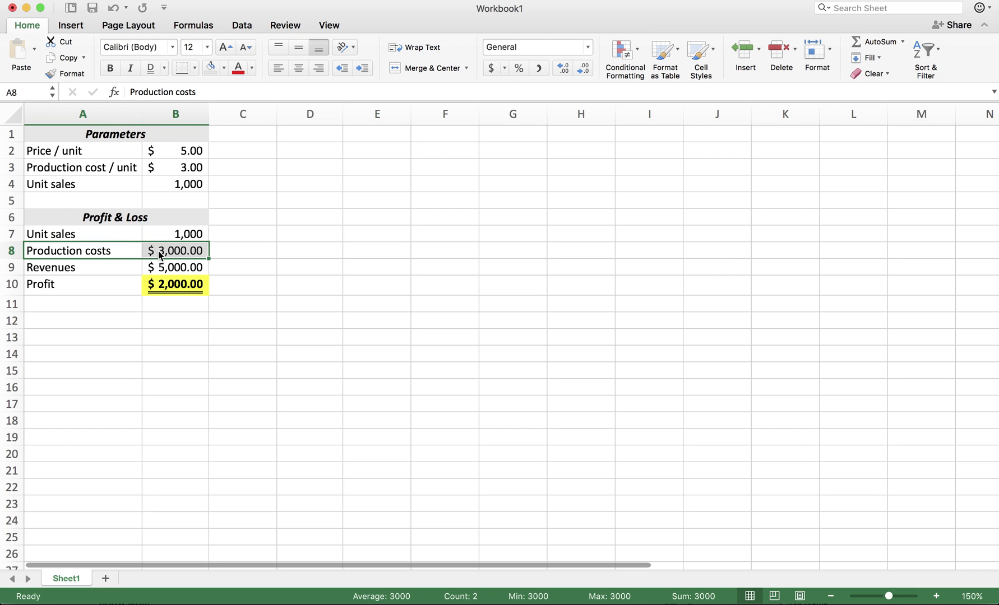
{"action": "left_click_drag", "start_coordinate": [63, 270], "coordinate": [166, 270]}
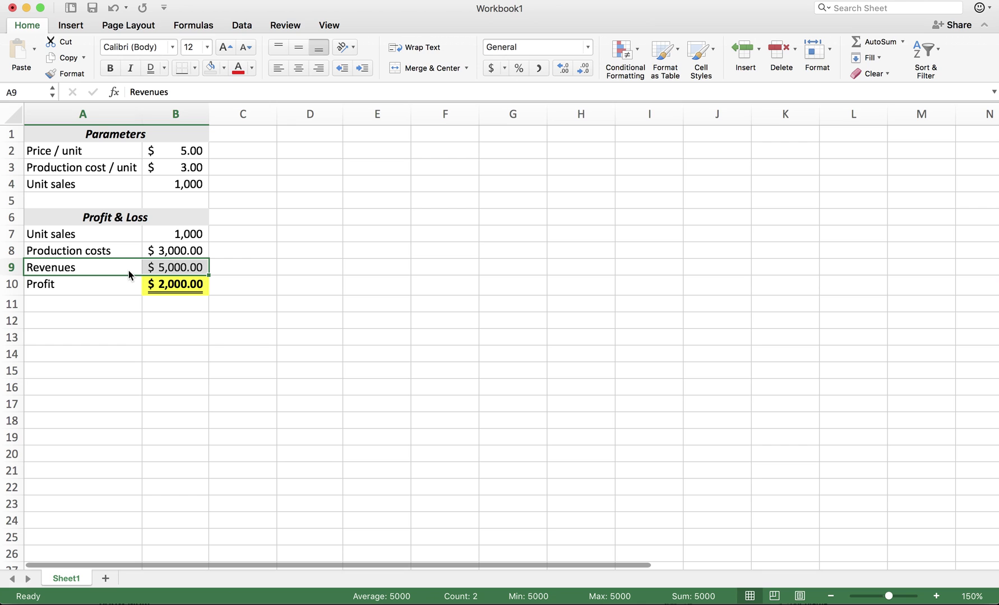
{"action": "left_click", "coordinate": [197, 236]}
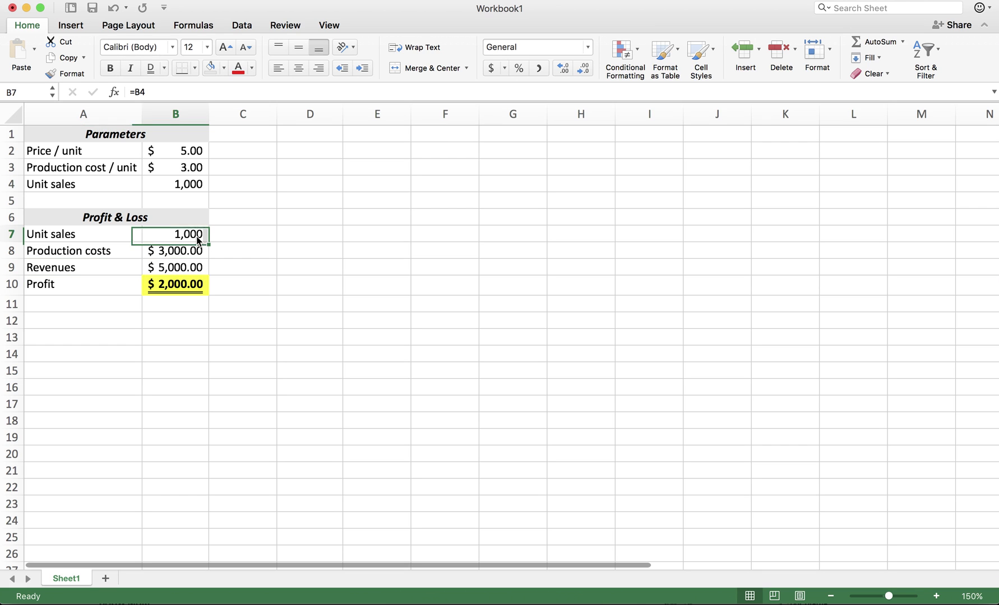
{"action": "left_click_drag", "start_coordinate": [106, 234], "coordinate": [180, 241]}
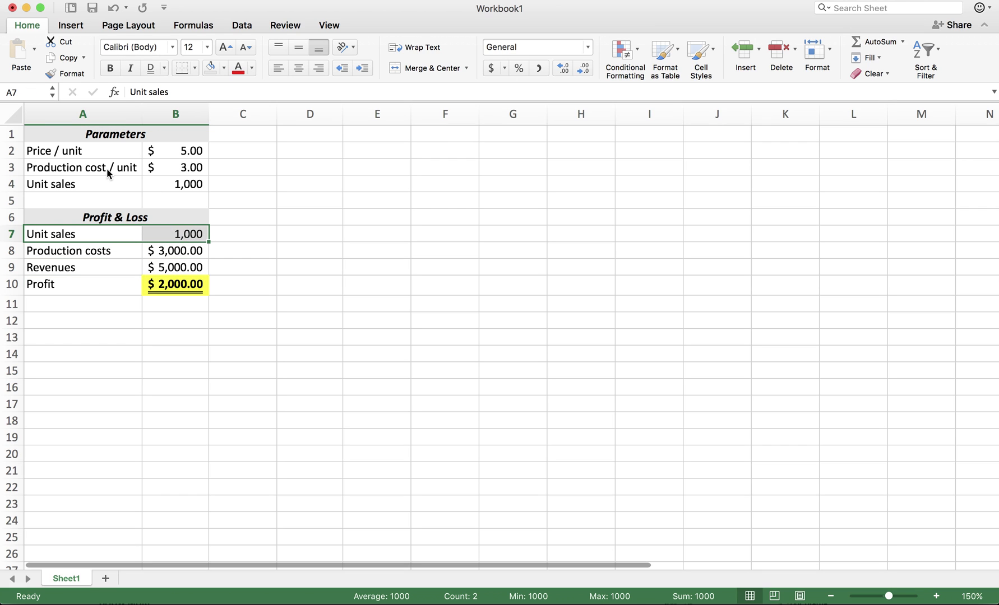
{"action": "left_click_drag", "start_coordinate": [106, 168], "coordinate": [176, 169]}
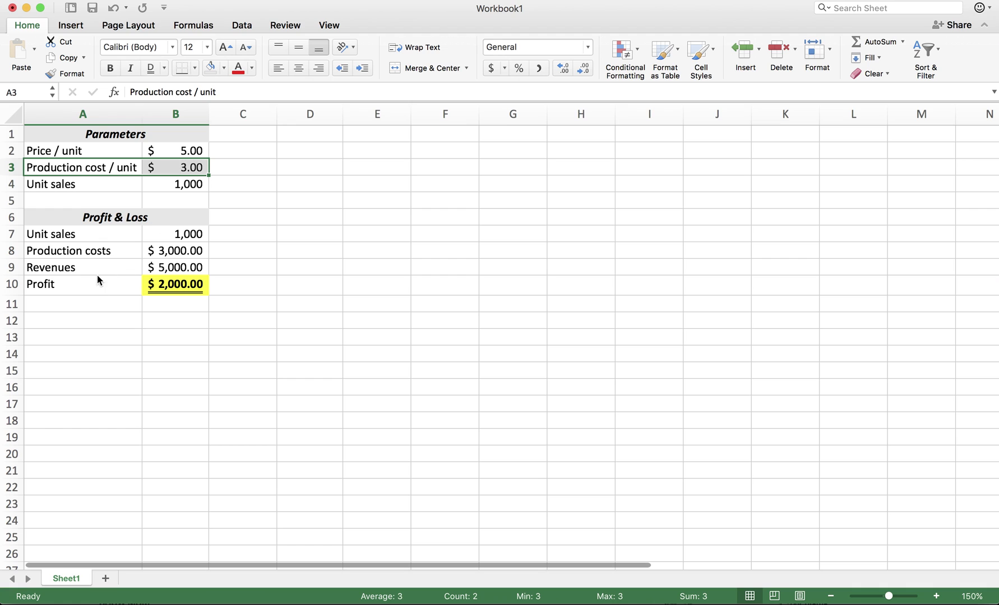
{"action": "left_click", "coordinate": [169, 286]}
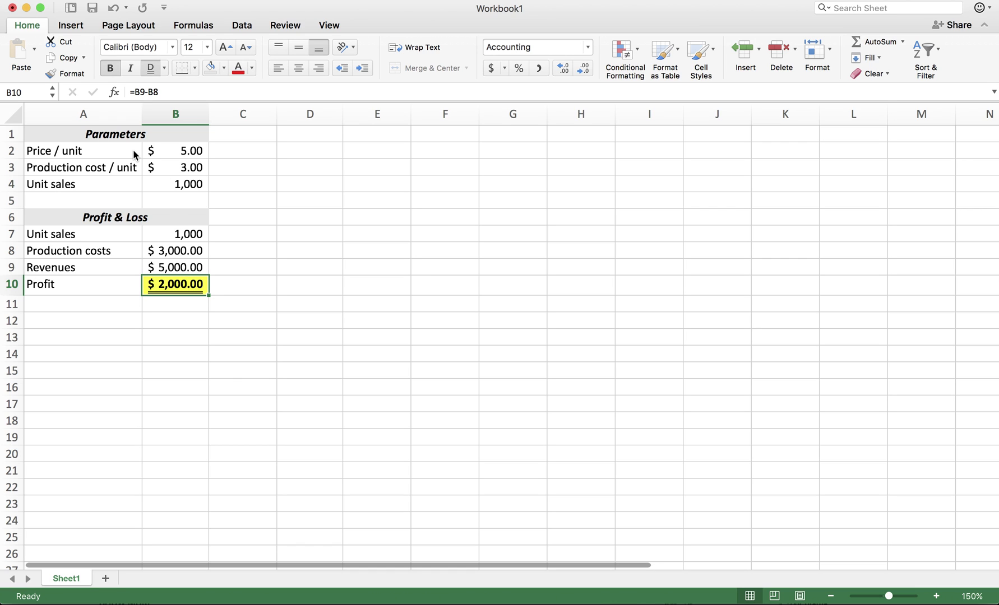
{"action": "left_click", "coordinate": [173, 154]}
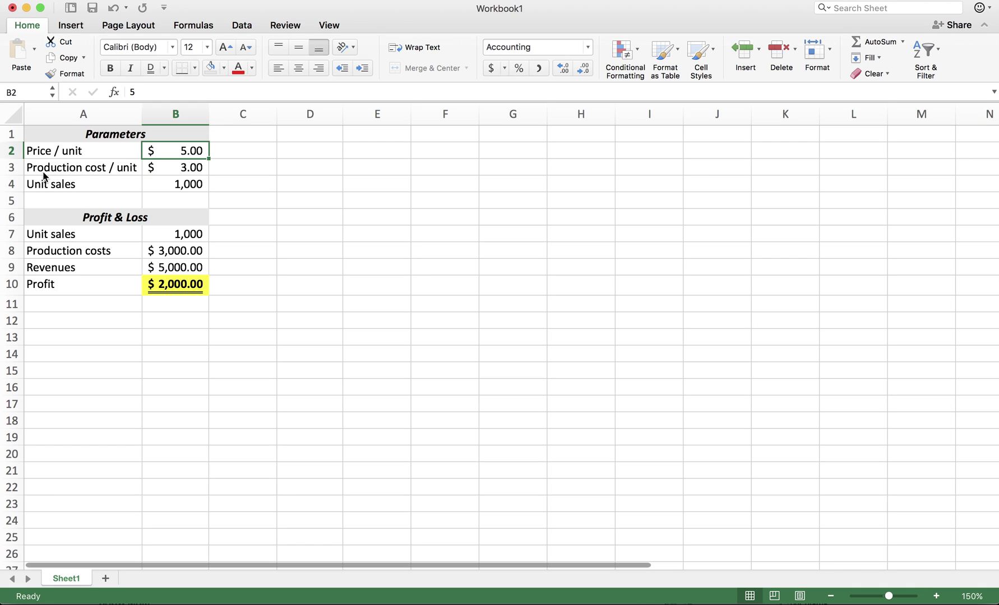
{"action": "left_click", "coordinate": [193, 189]}
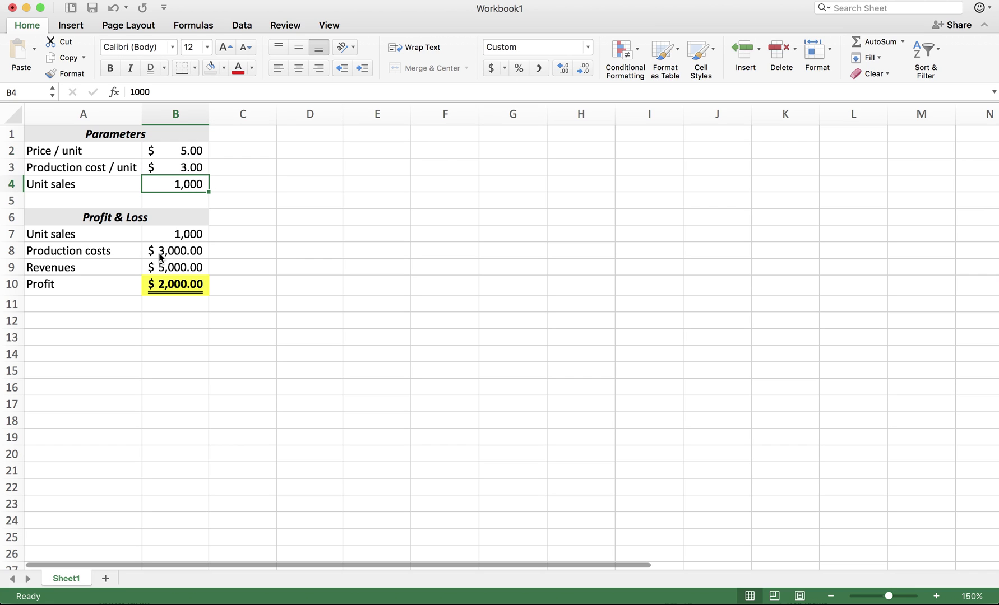
Step: Inspect the formulas behind unit sales (B7) and production costs (B8) and trace the parameter cells they reference
{"action": "left_click", "coordinate": [175, 238]}
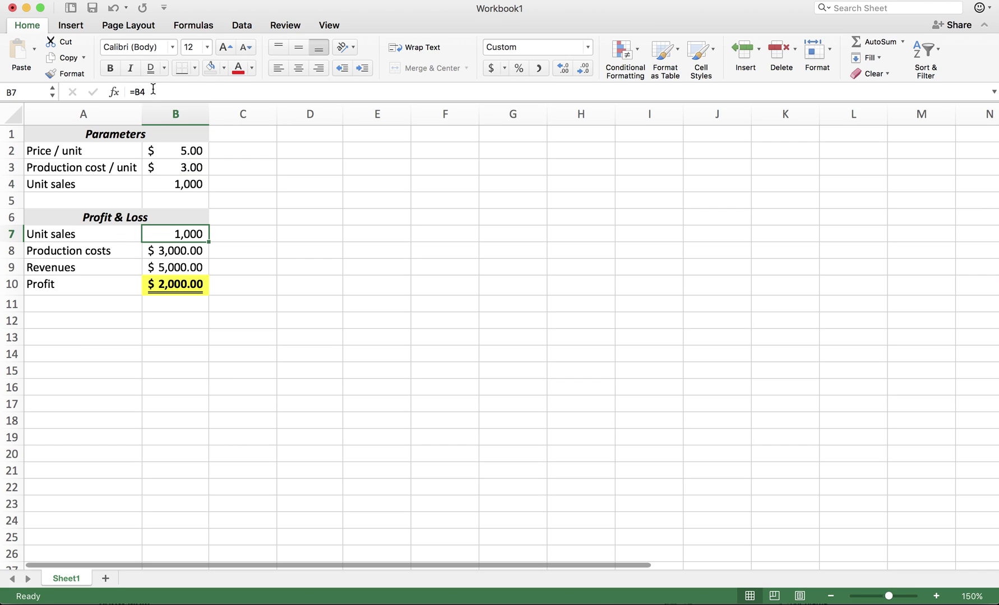
{"action": "left_click", "coordinate": [183, 250]}
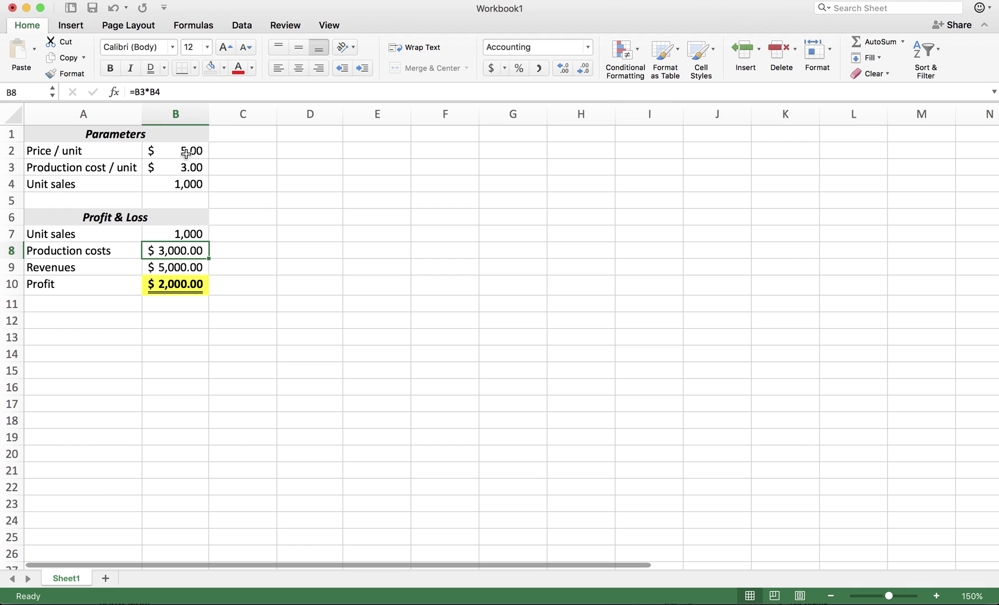
{"action": "left_click", "coordinate": [169, 236]}
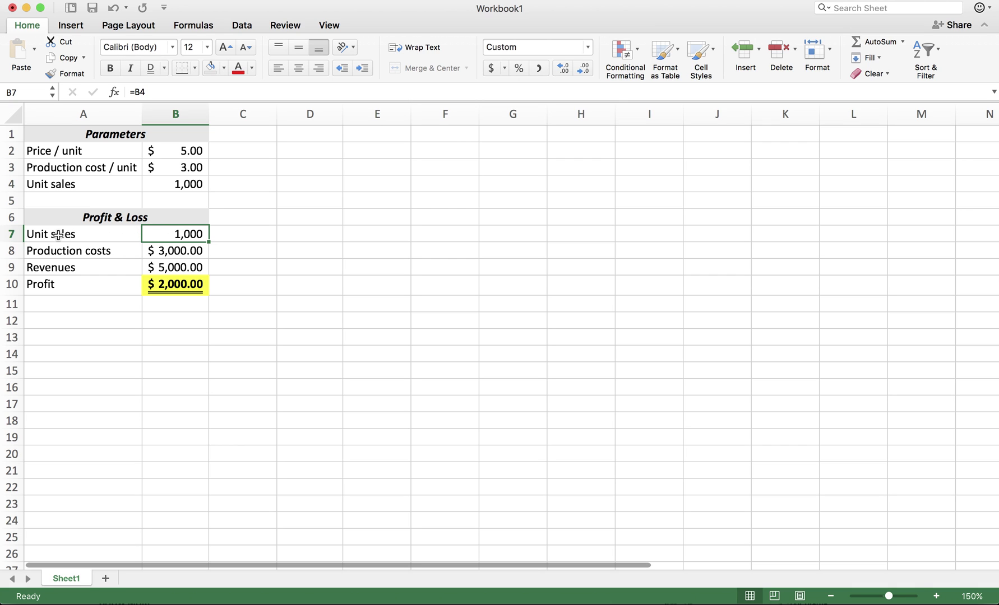
{"action": "left_click", "coordinate": [236, 94]}
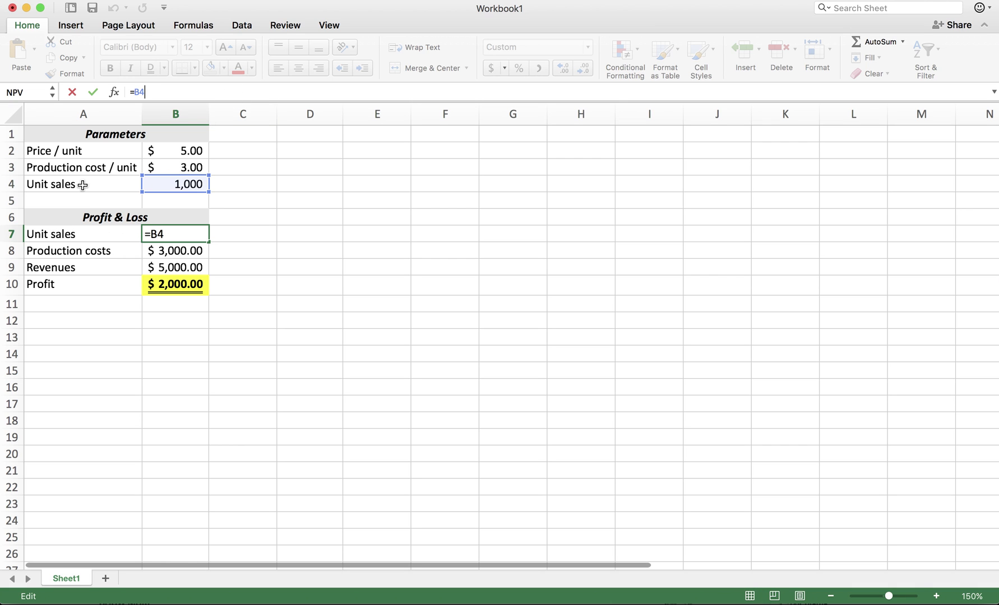
{"action": "key", "text": "Return"}
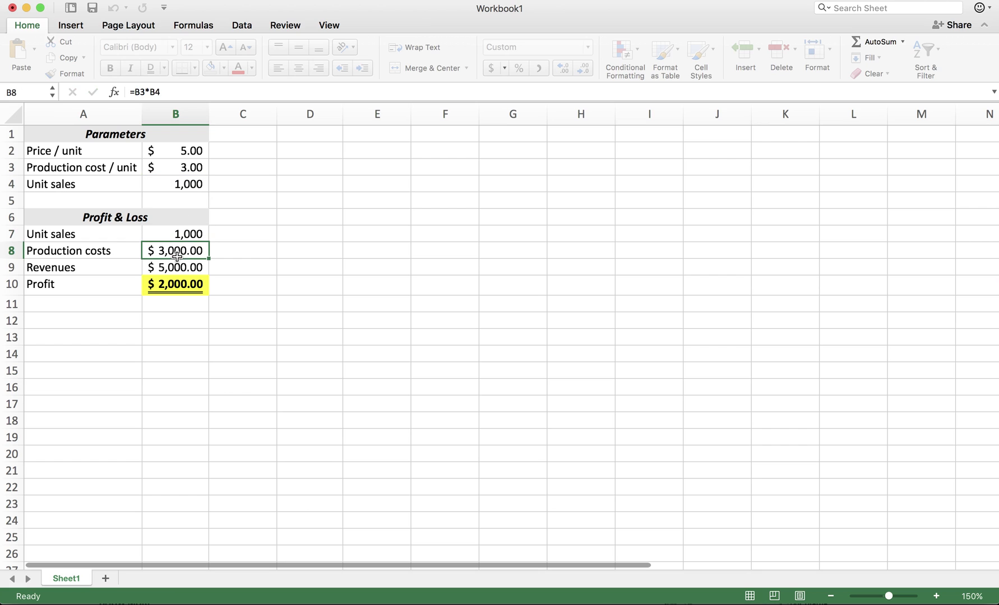
{"action": "double_click", "coordinate": [175, 252]}
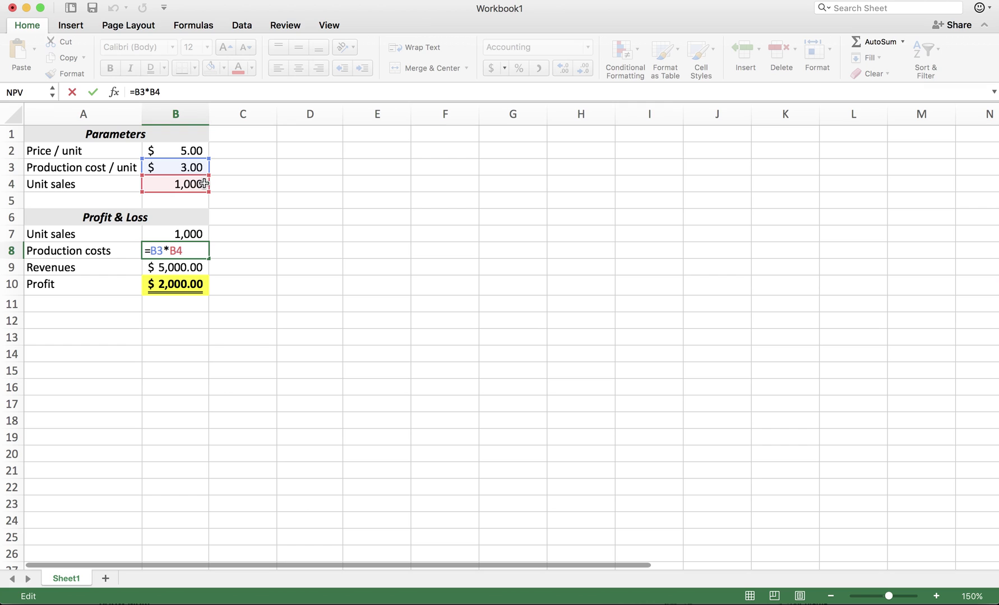
{"action": "key", "text": "Return"}
{"action": "left_click_drag", "start_coordinate": [80, 254], "coordinate": [181, 255]}
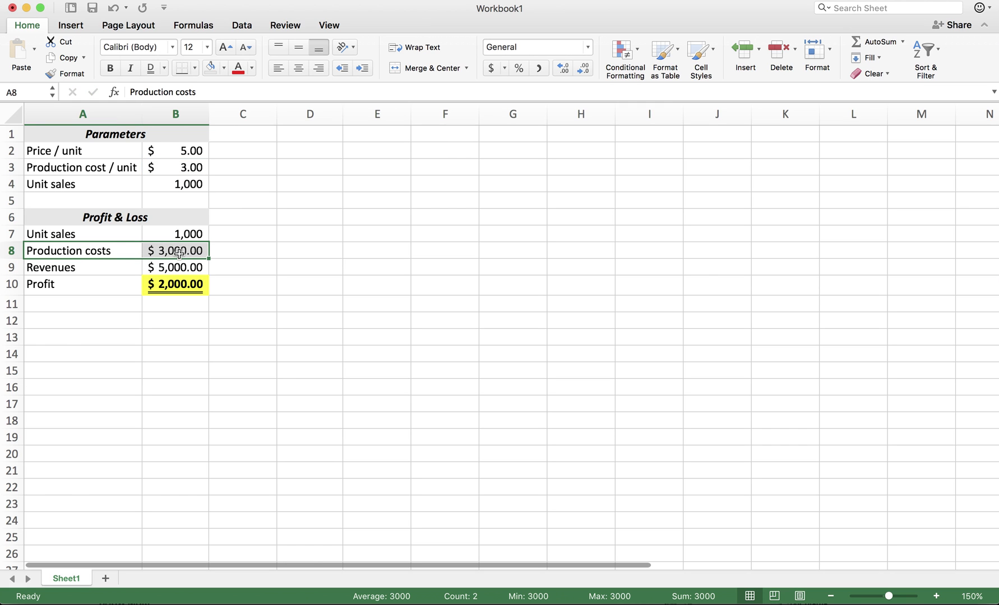
Step: Inspect the formulas behind revenues (B9) and profit (B10) and trace the cells they reference
{"action": "left_click", "coordinate": [179, 269]}
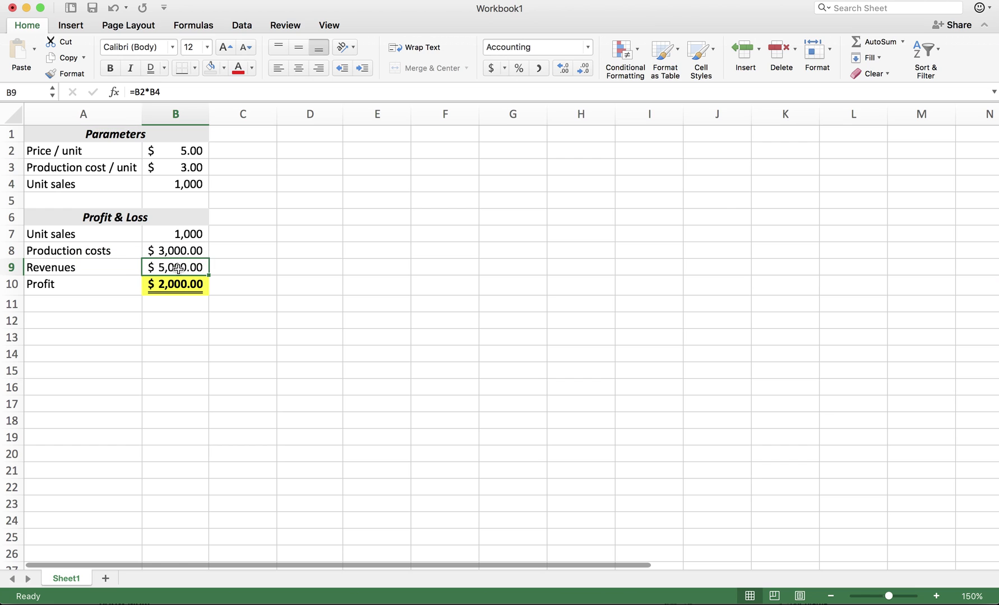
{"action": "double_click", "coordinate": [178, 269]}
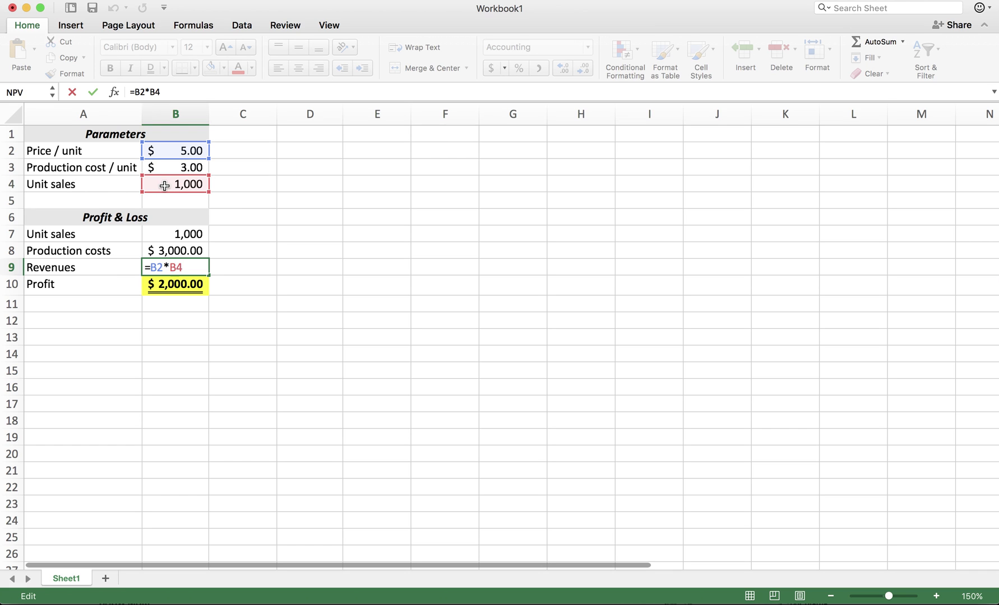
{"action": "key", "text": "Return"}
{"action": "double_click", "coordinate": [163, 284]}
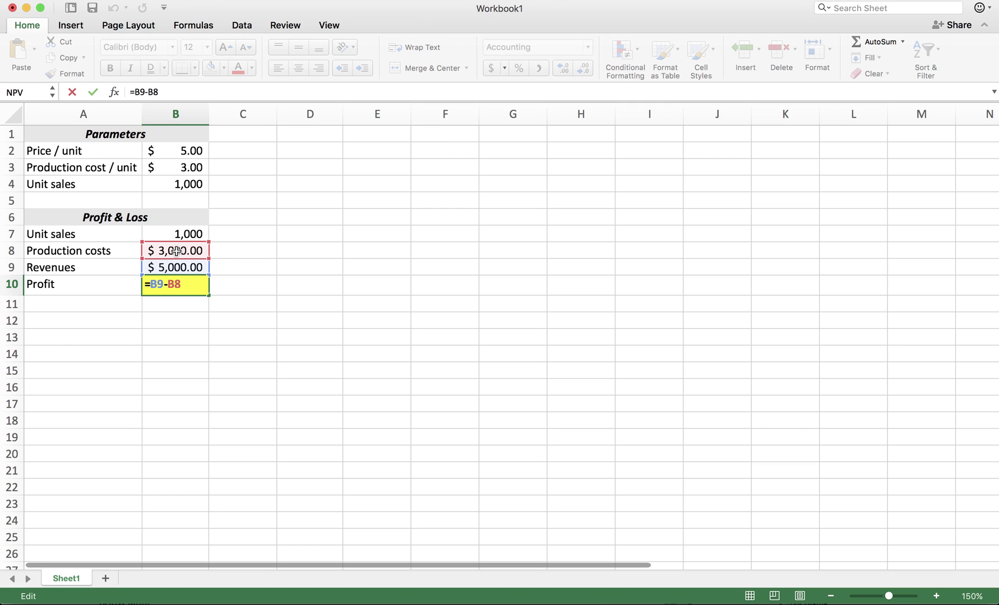
{"action": "key", "text": "Return"}
{"action": "left_click", "coordinate": [204, 283]}
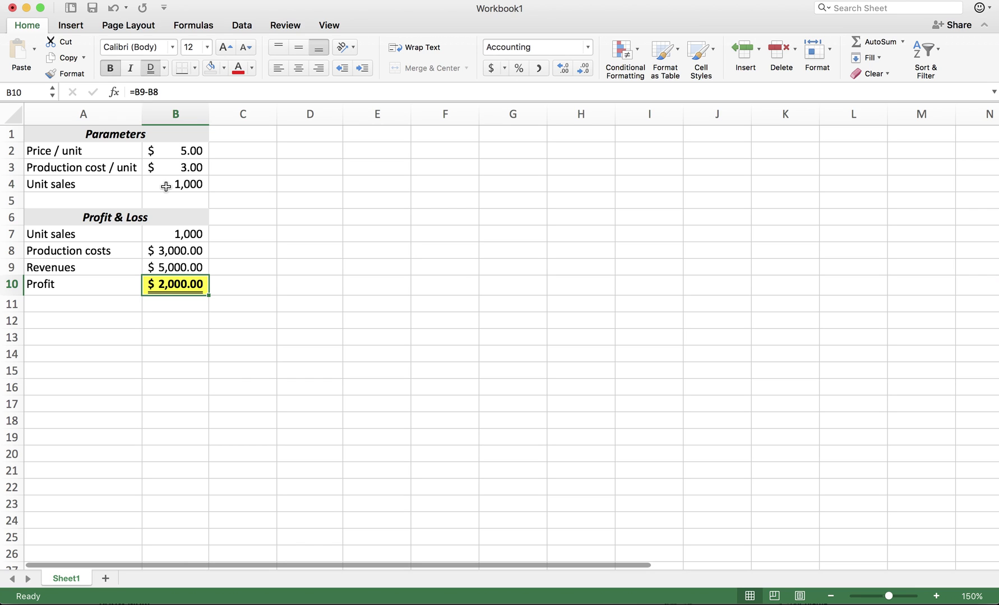
Step: Try a price per unit of 6 in B2 and set it back to 5
{"action": "left_click", "coordinate": [175, 151]}
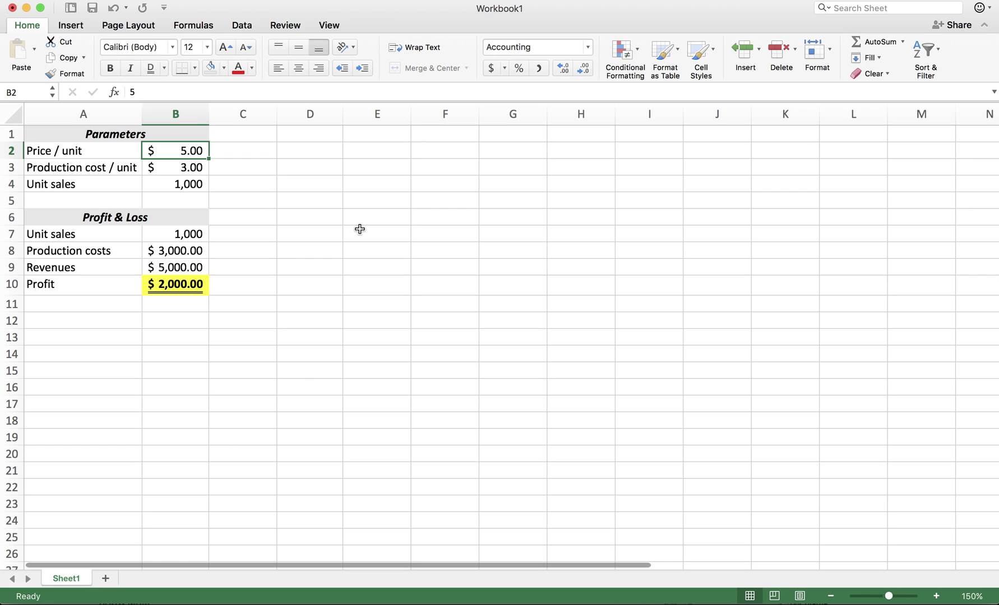
{"action": "type", "text": "6"}
{"action": "key", "text": "Return"}
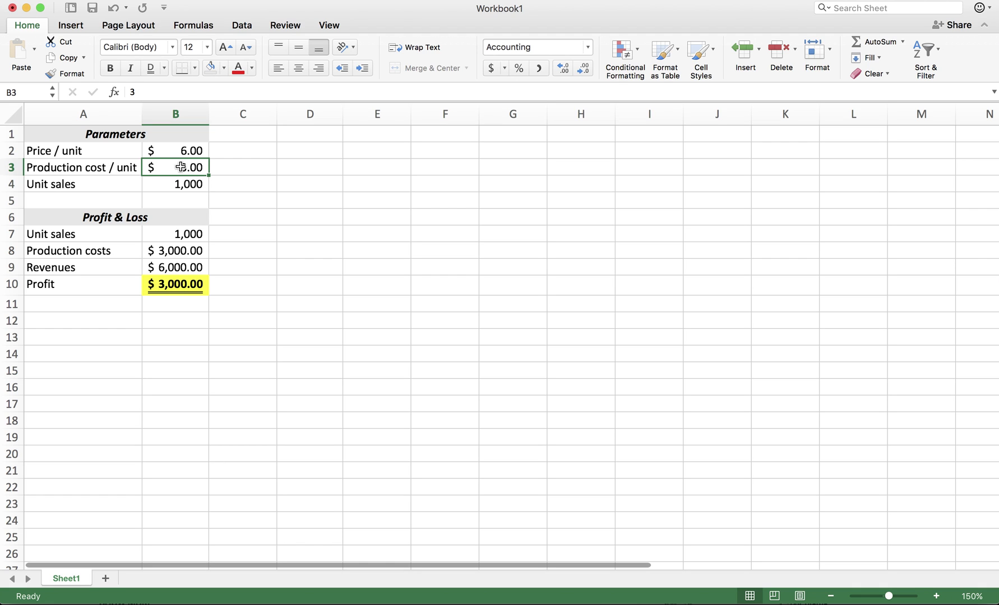
{"action": "left_click", "coordinate": [178, 149]}
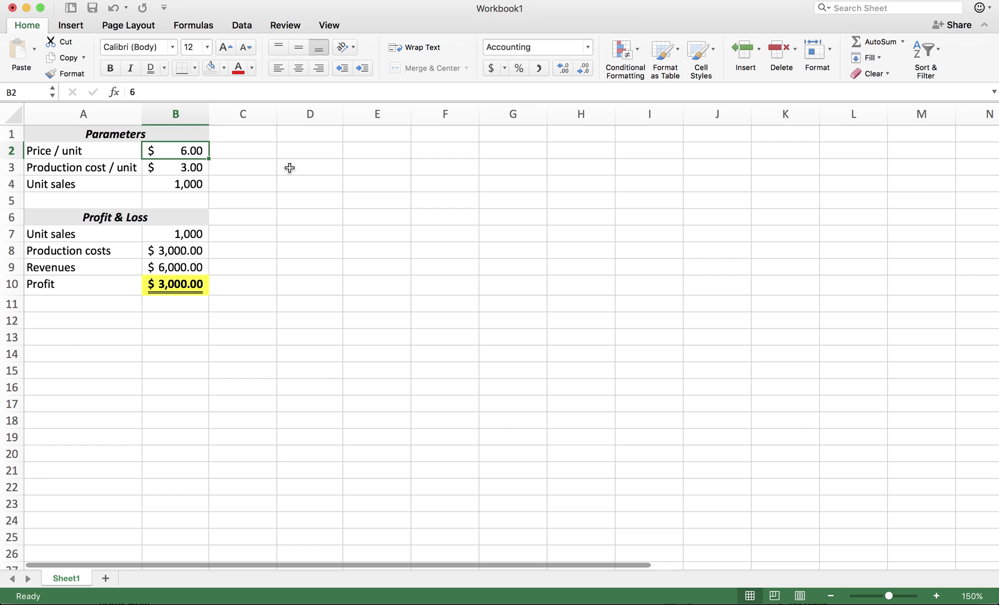
{"action": "type", "text": "5"}
{"action": "key", "text": "Return"}
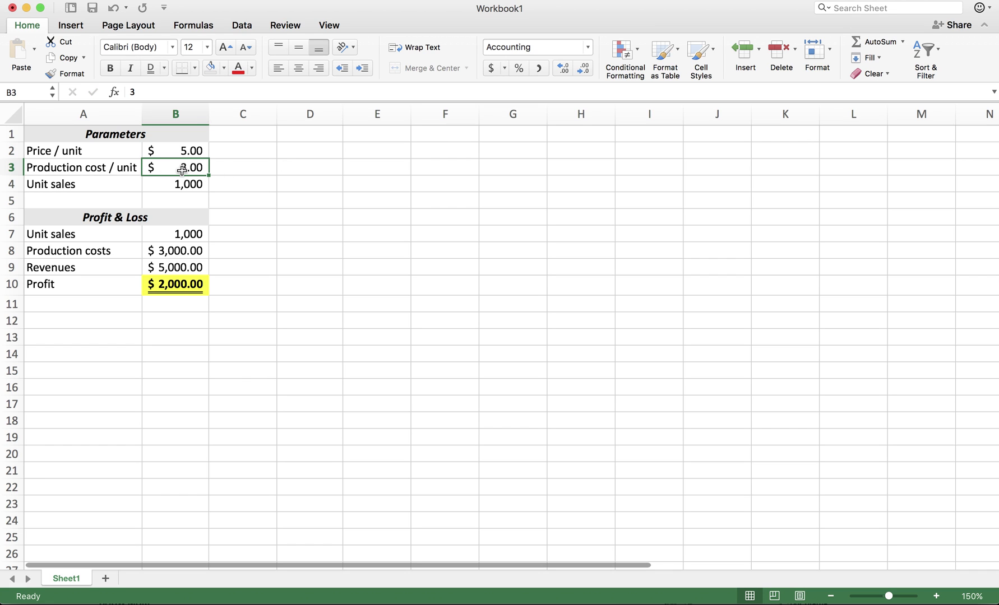
Step: Try a production cost per unit of 4 in B3 and set it back to 3
{"action": "type", "text": "4"}
{"action": "key", "text": "Return"}
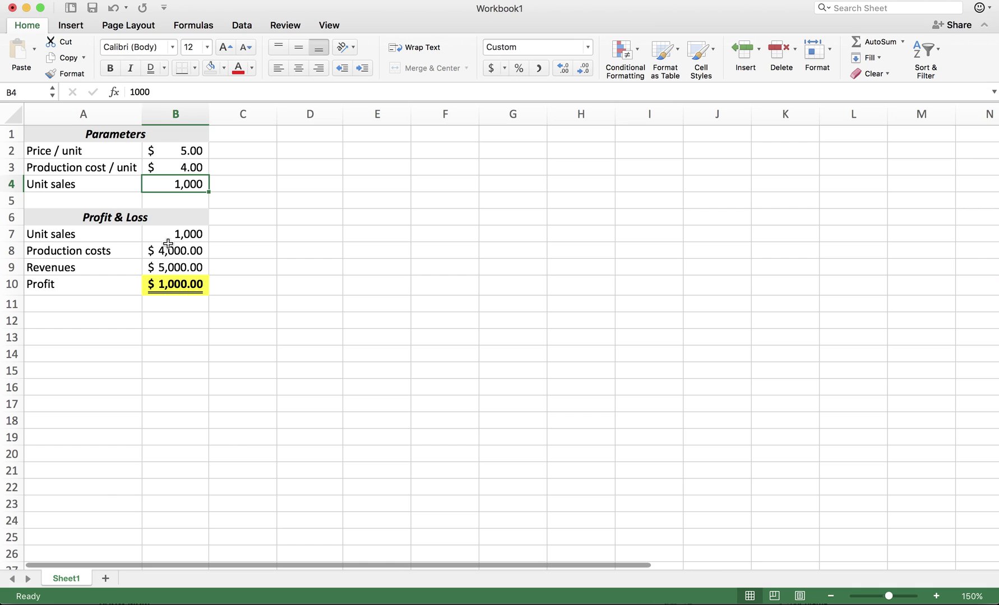
{"action": "left_click", "coordinate": [194, 169]}
{"action": "type", "text": "3"}
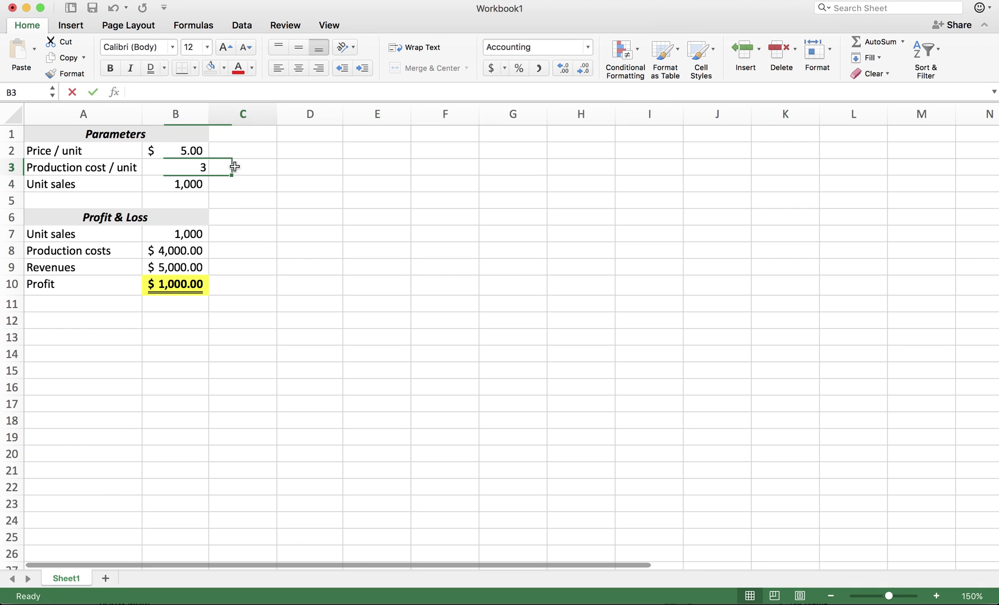
{"action": "left_click", "coordinate": [234, 166]}
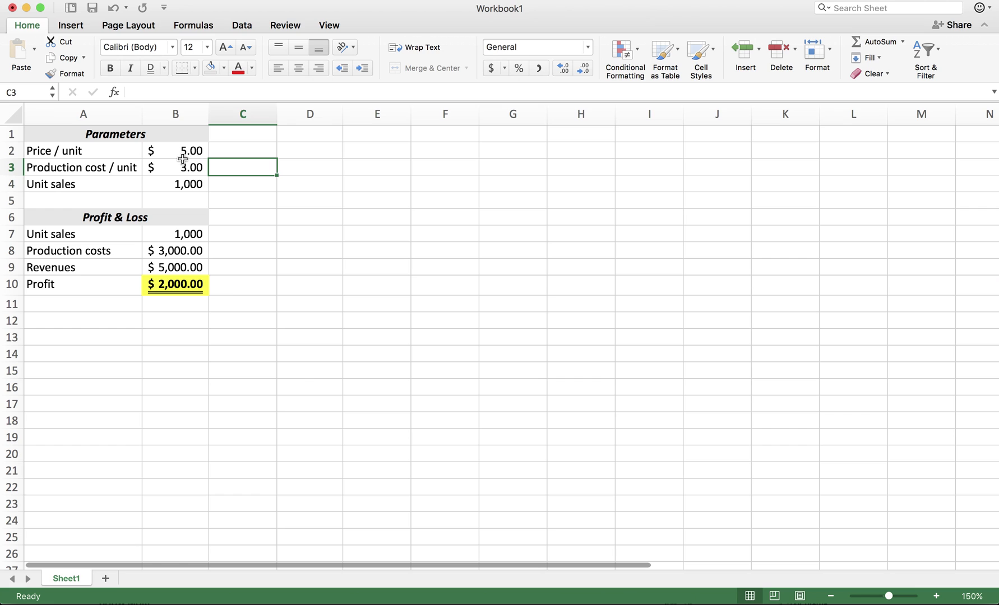
Step: Try unit sales of 500 in B4 and set them back to 1000
{"action": "left_click", "coordinate": [172, 286]}
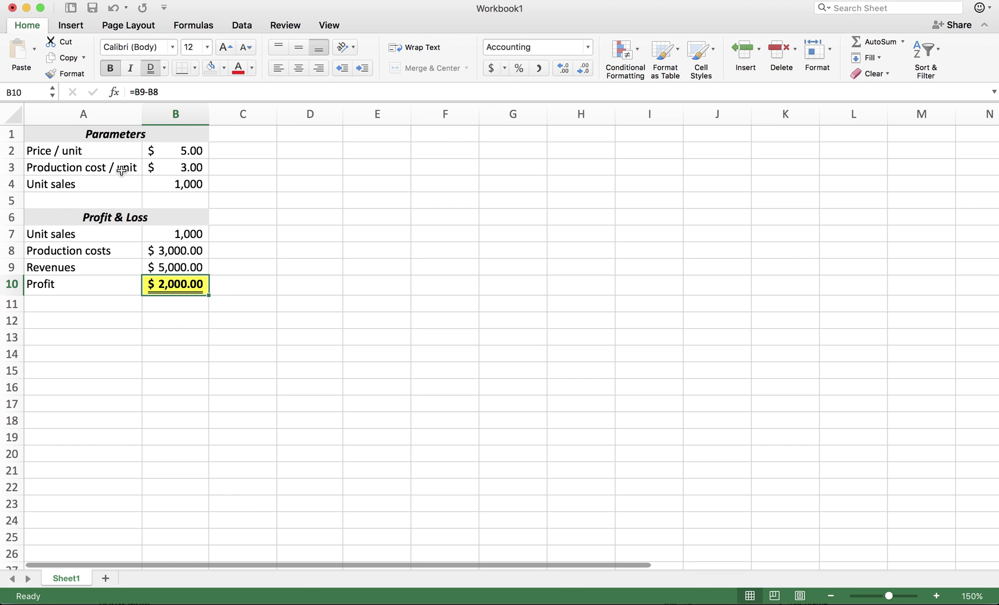
{"action": "mouse_move", "coordinate": [166, 167]}
{"action": "left_mouse_down"}
{"action": "mouse_move", "coordinate": [118, 167]}
{"action": "mouse_move", "coordinate": [160, 151]}
{"action": "left_mouse_up"}
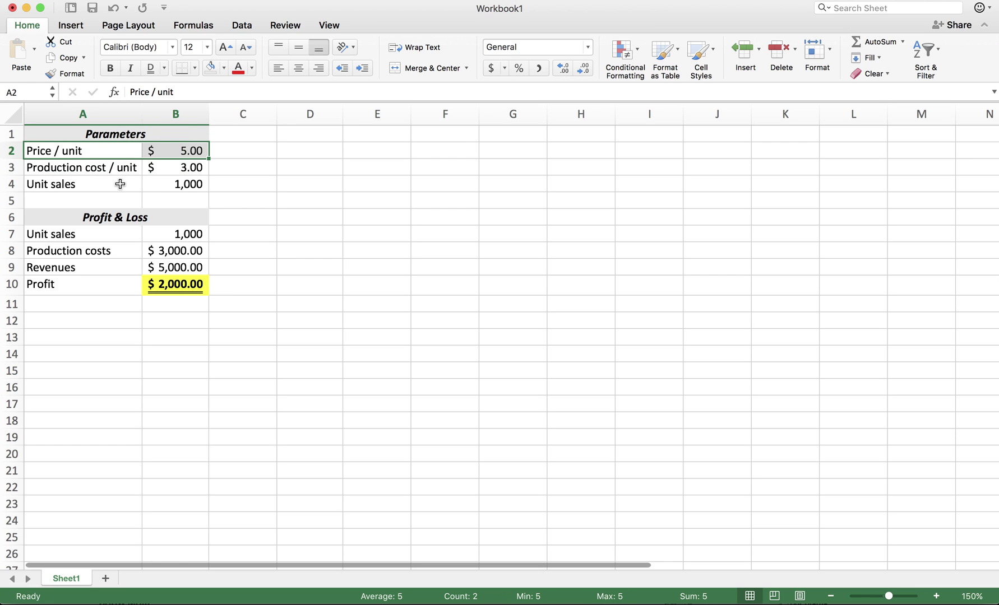
{"action": "left_click_drag", "start_coordinate": [115, 186], "coordinate": [176, 184]}
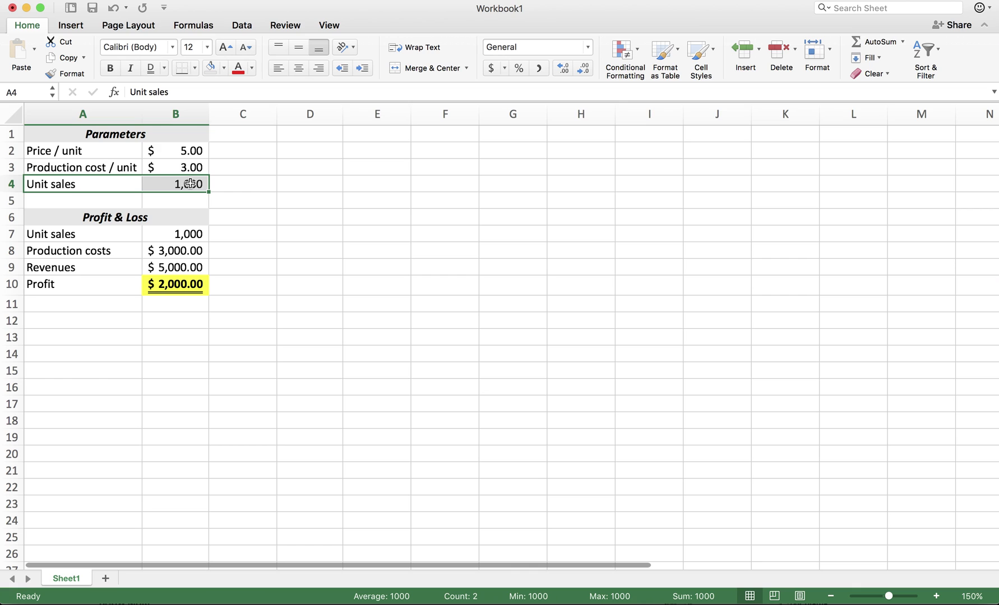
{"action": "left_click", "coordinate": [193, 184]}
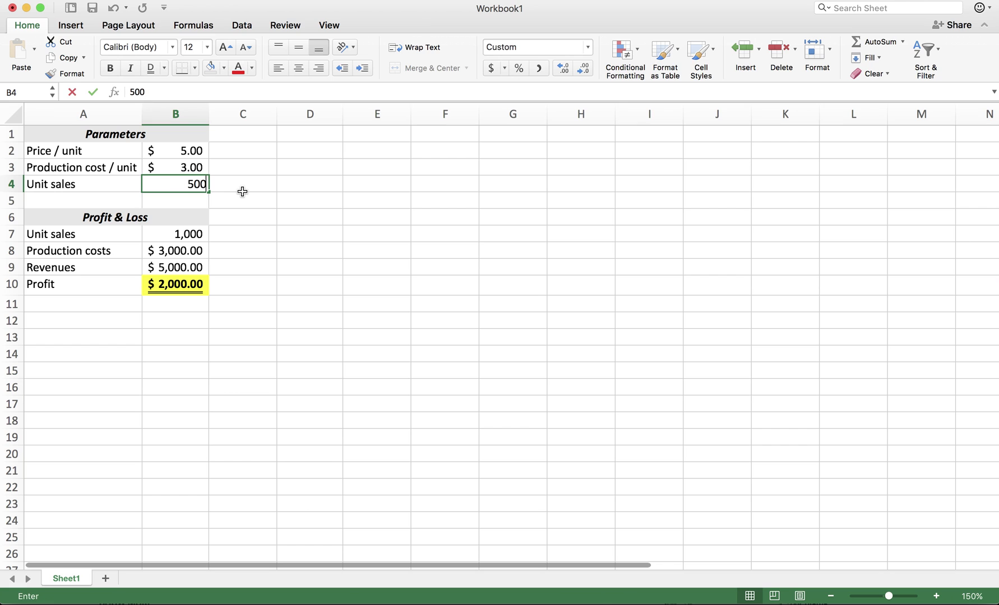
{"action": "key", "text": "Return"}
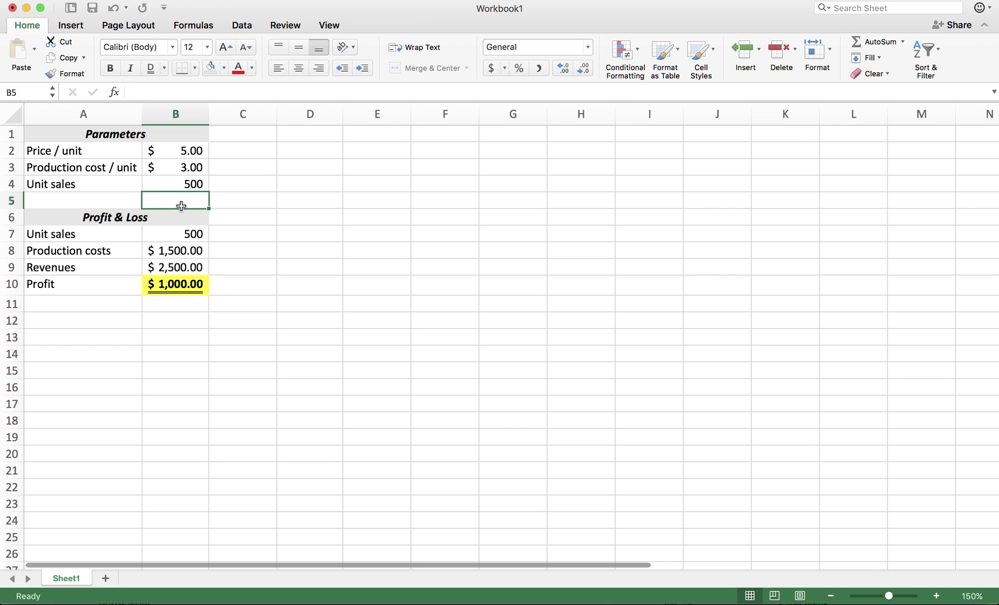
{"action": "left_click", "coordinate": [183, 185]}
{"action": "type", "text": "1000"}
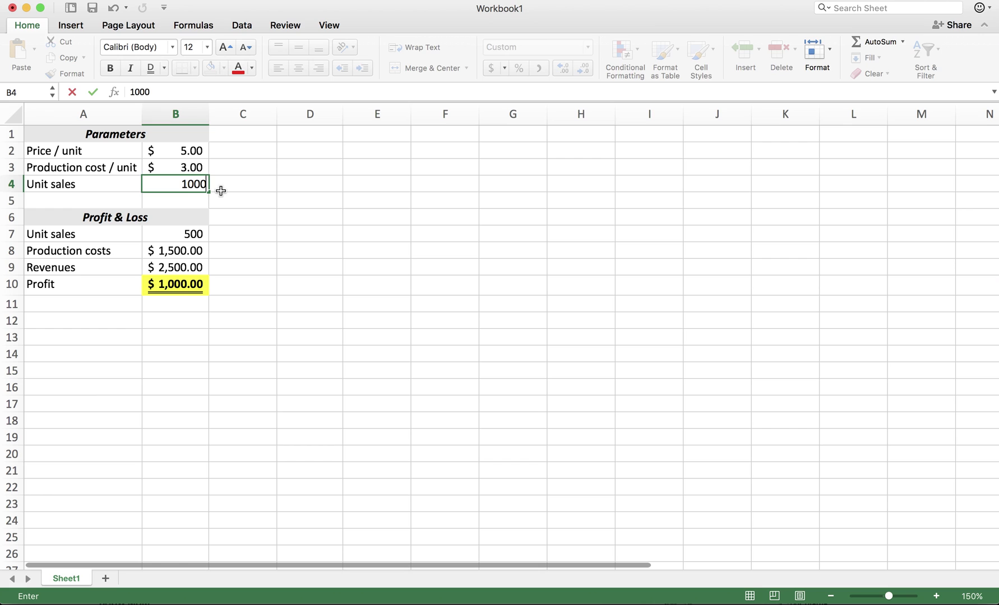
{"action": "key", "text": "Return"}
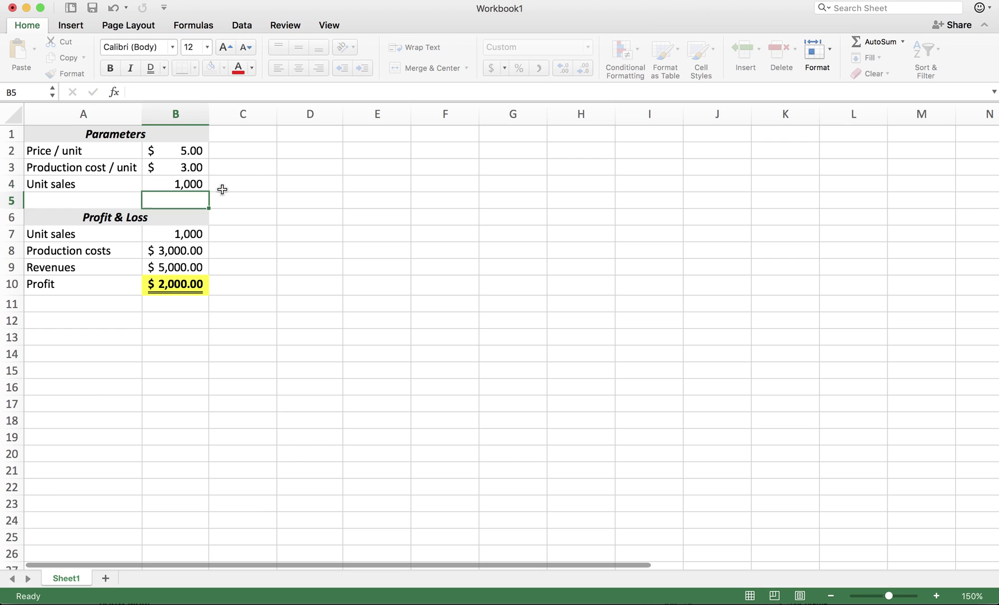
Step: Try prices per unit of 4 and 6 in B2 and set the price back to 5
{"action": "left_click", "coordinate": [188, 150]}
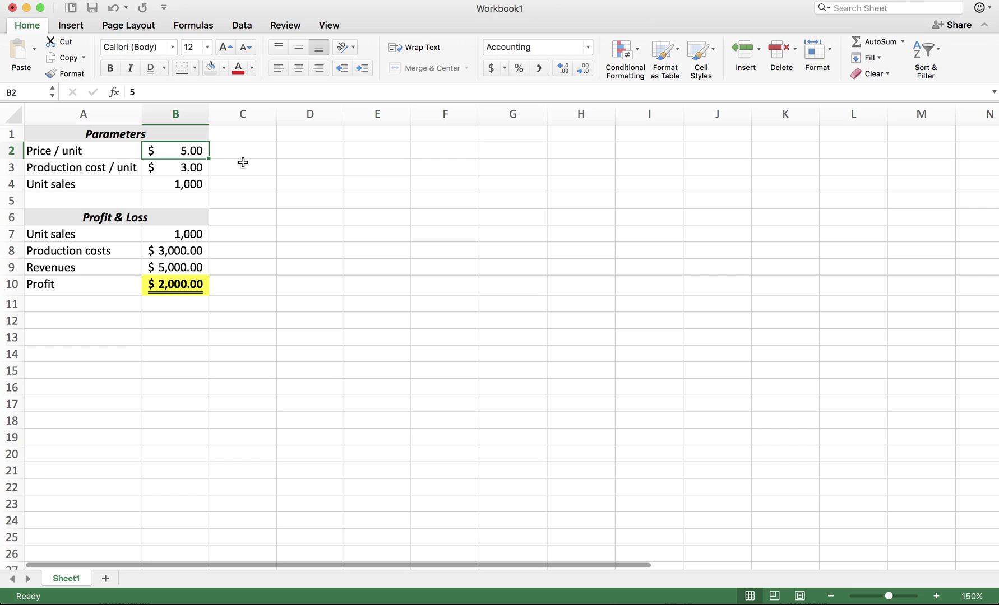
{"action": "type", "text": "4"}
{"action": "key", "text": "Return"}
{"action": "key", "text": "super+z"}
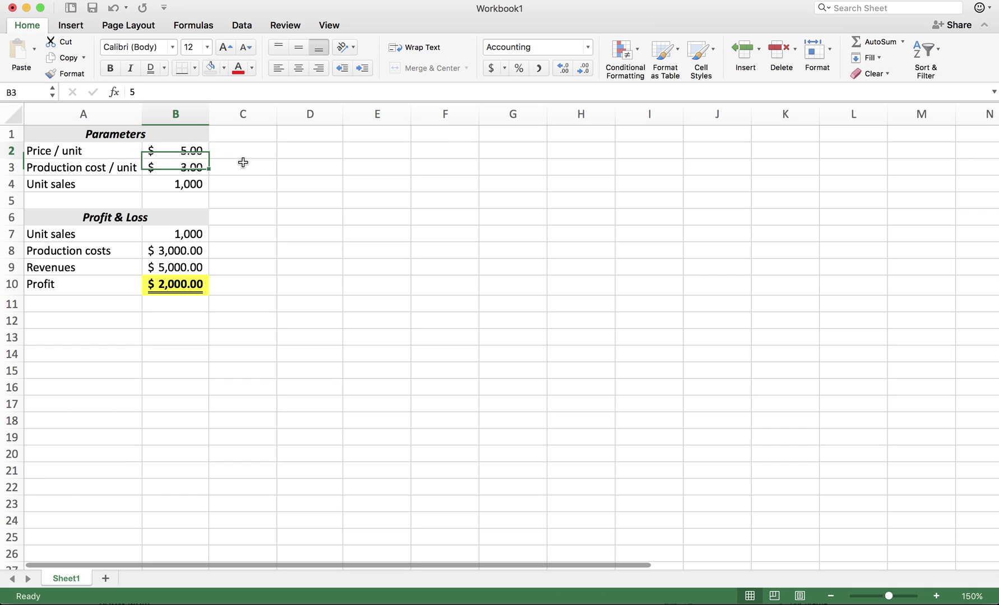
{"action": "type", "text": "6"}
{"action": "key", "text": "Escape"}
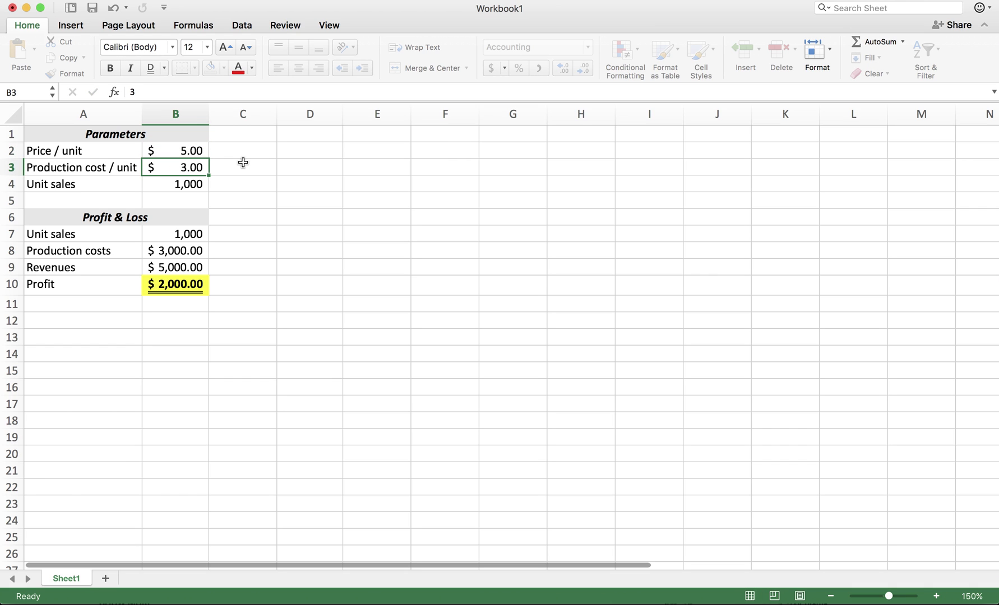
{"action": "key", "text": "super+z"}
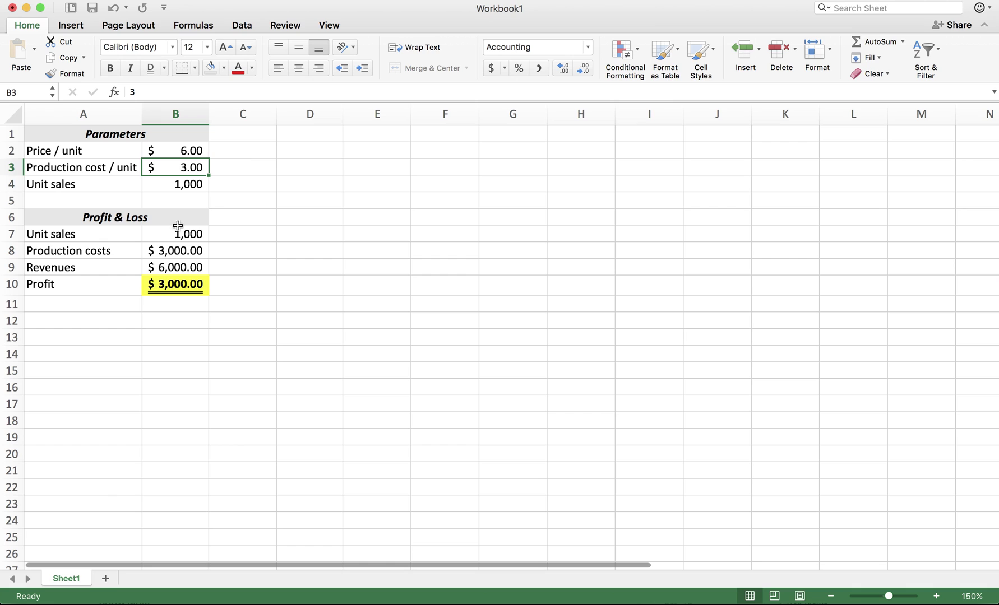
{"action": "left_click", "coordinate": [178, 150]}
{"action": "type", "text": "5"}
{"action": "left_click", "coordinate": [241, 170]}
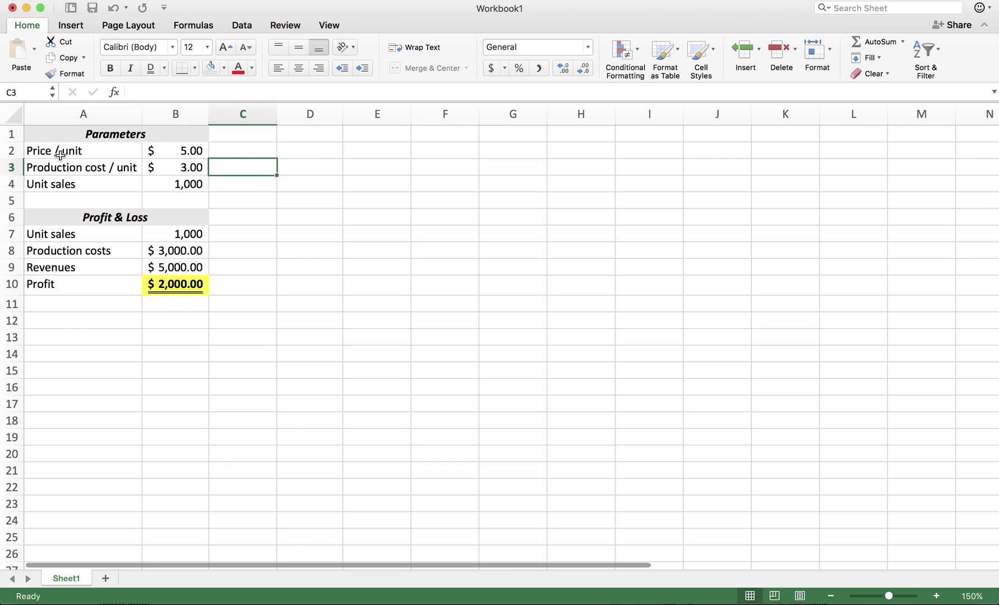
{"action": "left_click", "coordinate": [181, 153]}
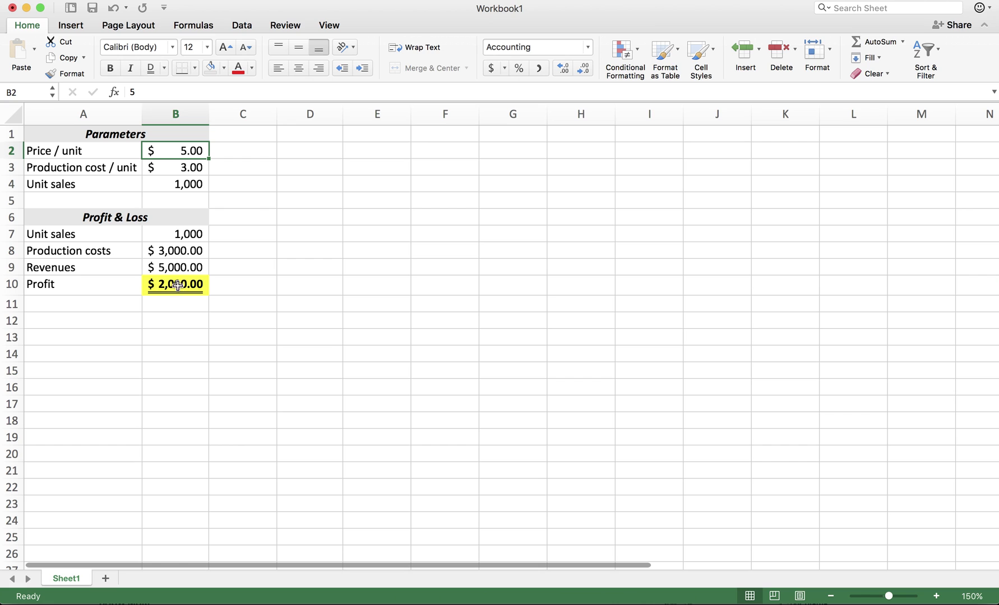
Step: Enter the heading "Effect of varying prices" in D1 and fit column D's width to it
{"action": "left_click", "coordinate": [315, 135]}
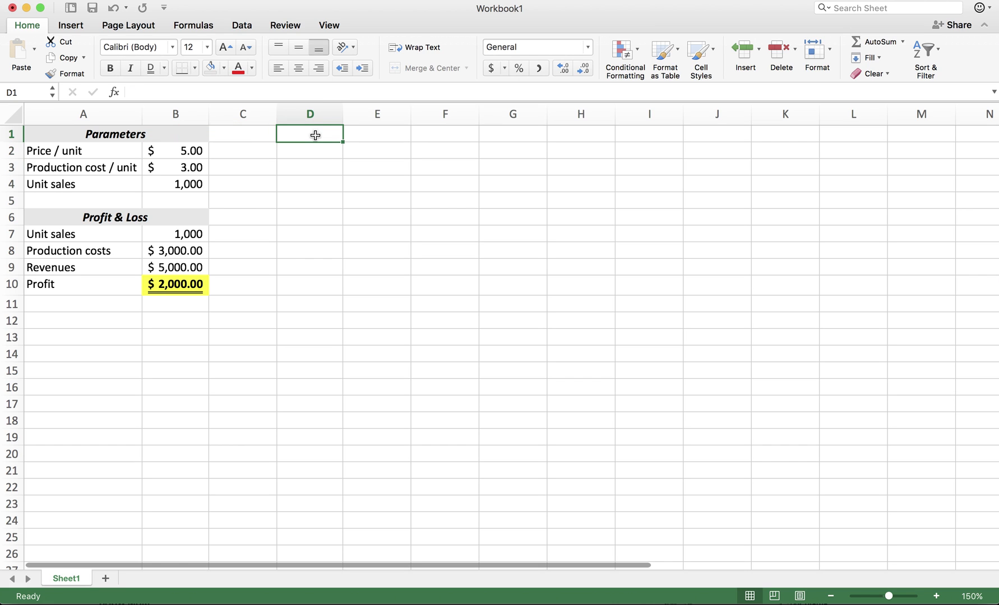
{"action": "type", "text": "Effec"}
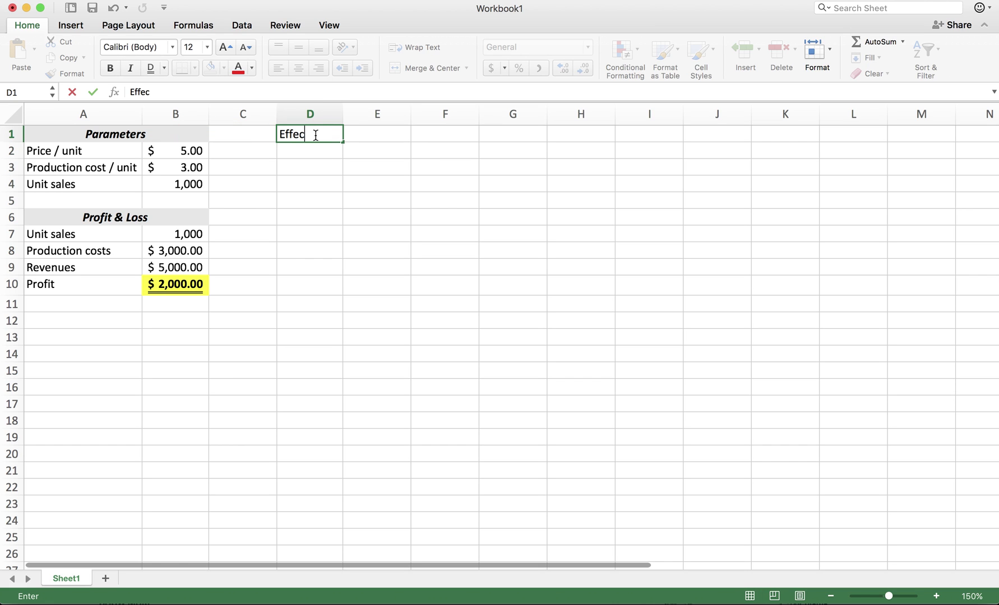
{"action": "type", "text": "t of varying prices"}
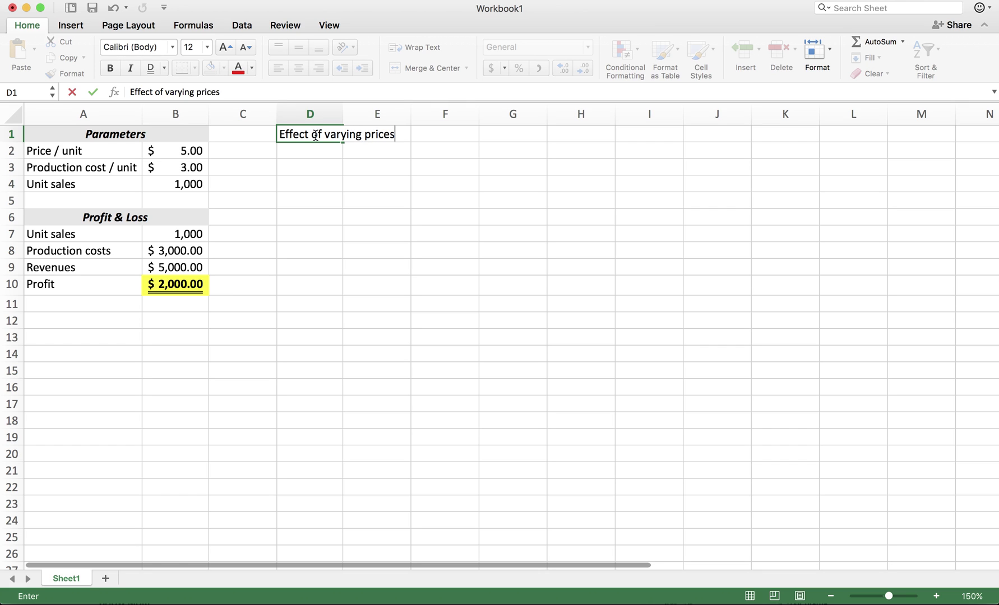
{"action": "key", "text": "Return"}
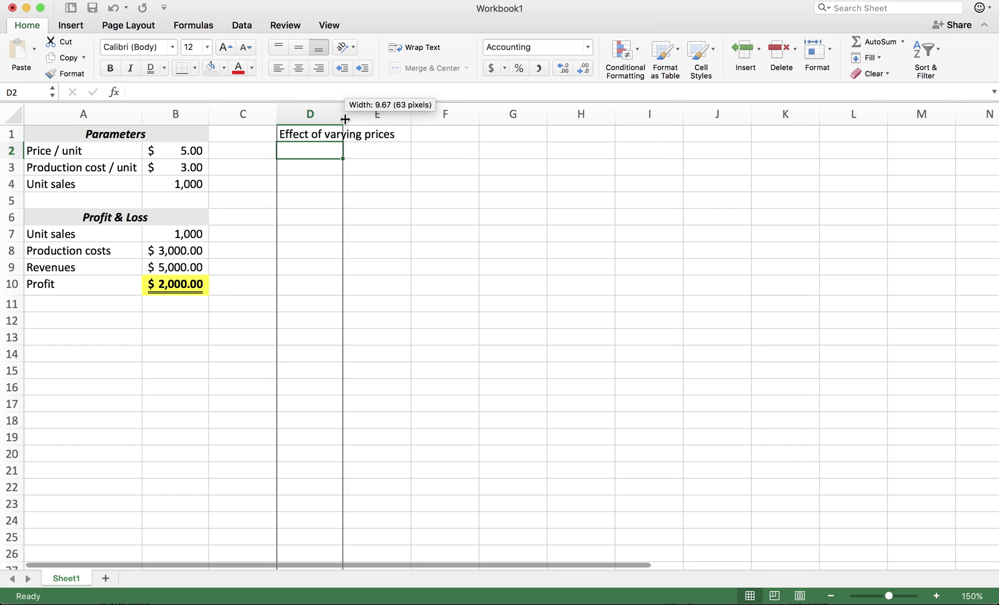
{"action": "double_click", "coordinate": [342, 116]}
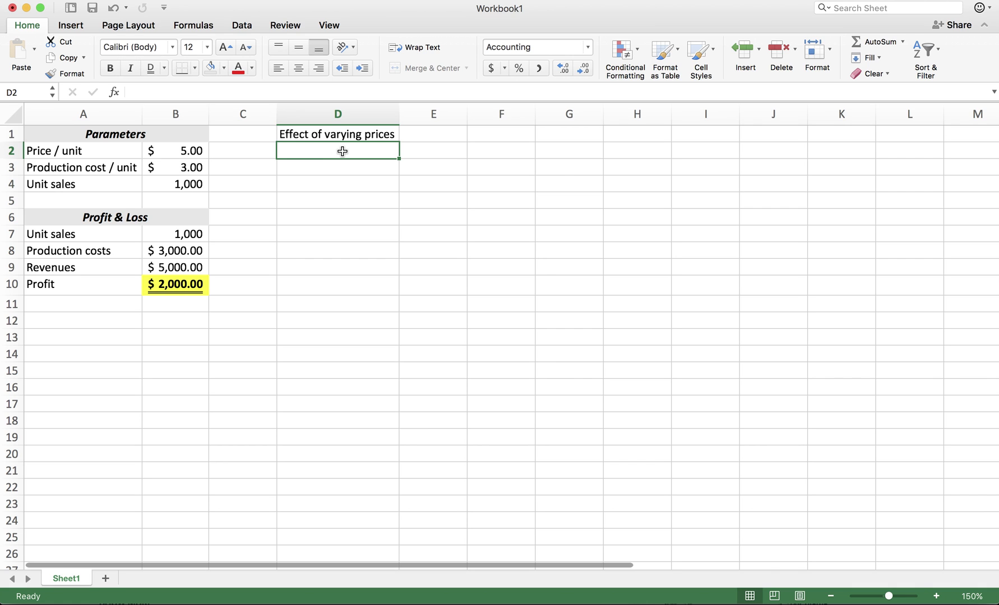
Step: Fill D2:D11 with a series of prices from 1 to 10 in steps of 1
{"action": "type", "text": "1"}
{"action": "key", "text": "Return"}
{"action": "scroll", "coordinate": [342, 151], "scroll_direction": "down", "scroll_amount": 1}
{"action": "left_click", "coordinate": [384, 152]}
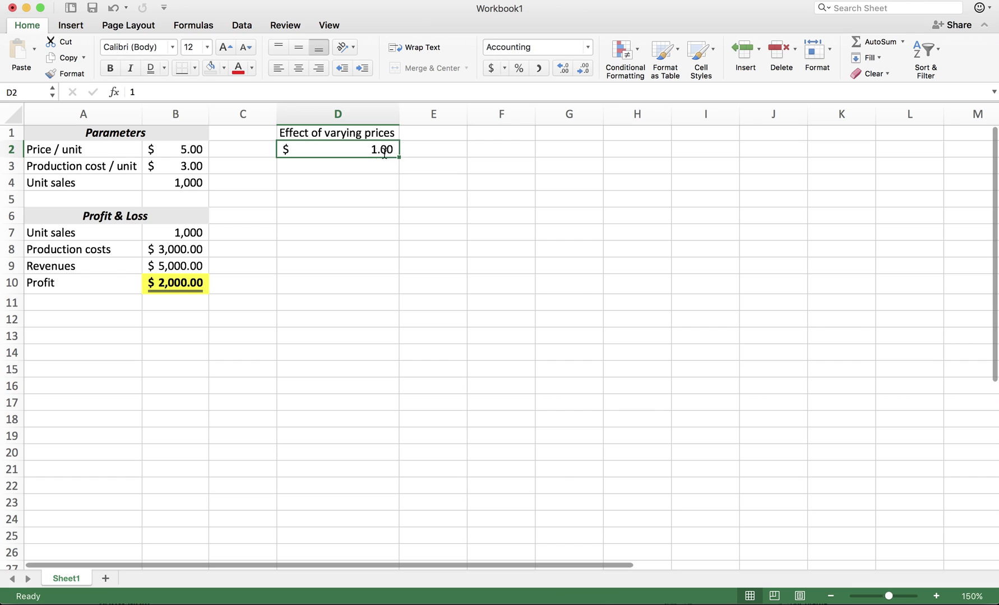
{"action": "left_click_drag", "start_coordinate": [400, 157], "coordinate": [399, 308]}
{"action": "left_click", "coordinate": [407, 321]}
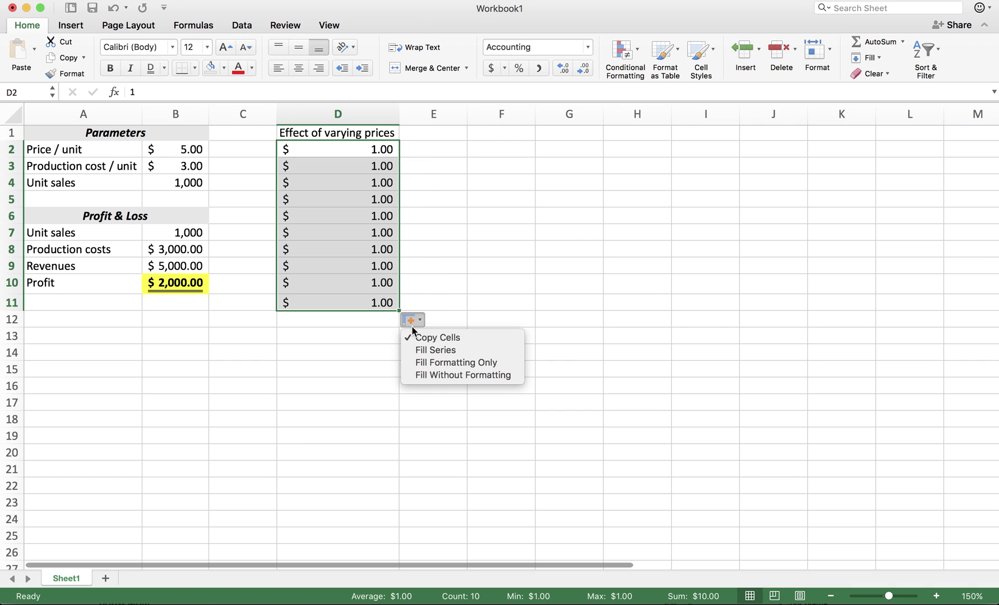
{"action": "left_click", "coordinate": [426, 350]}
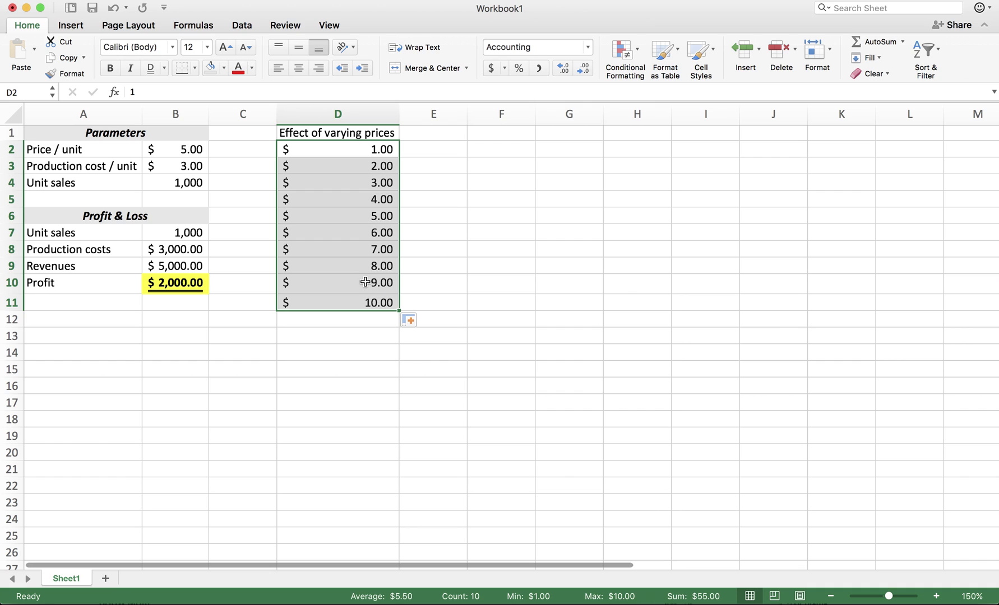
{"action": "scroll", "coordinate": [362, 209], "scroll_direction": "up", "scroll_amount": 1}
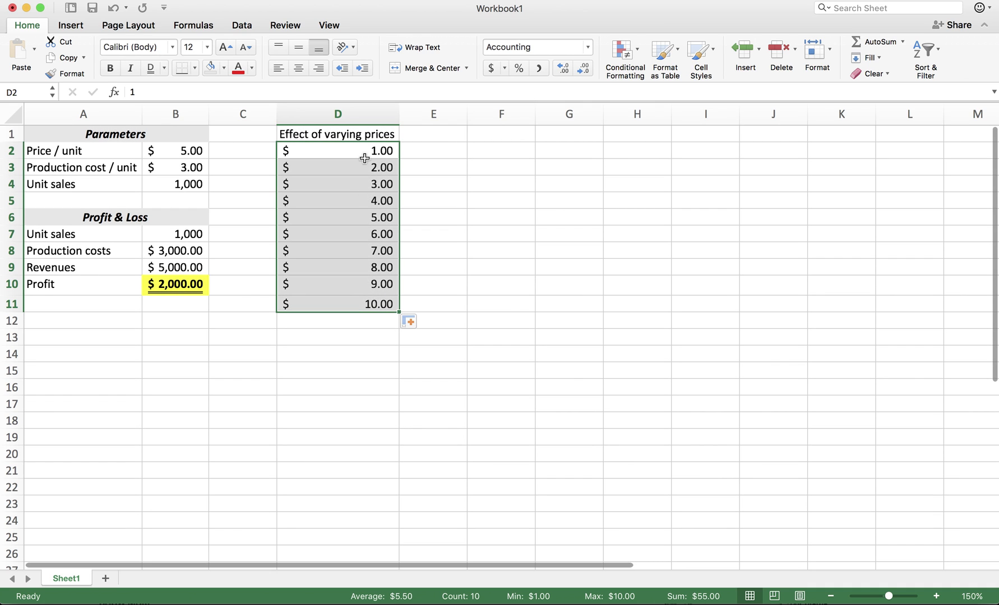
Step: Examine how the price list in D2:D11 relates to the price per unit in B2 and the profit formula in B10
{"action": "left_click", "coordinate": [347, 134]}
{"action": "left_click", "coordinate": [347, 134]}
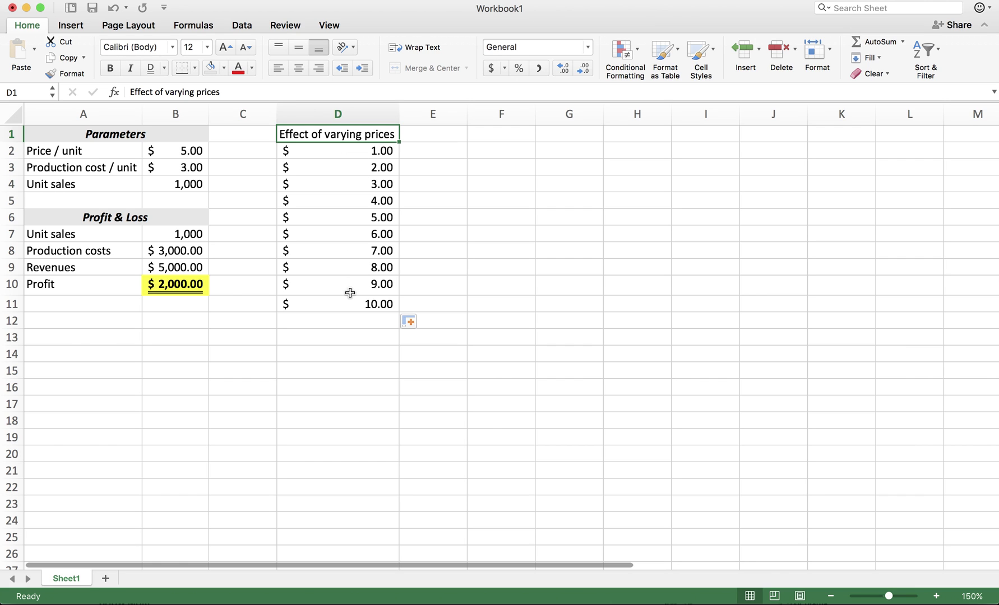
{"action": "left_click", "coordinate": [177, 286]}
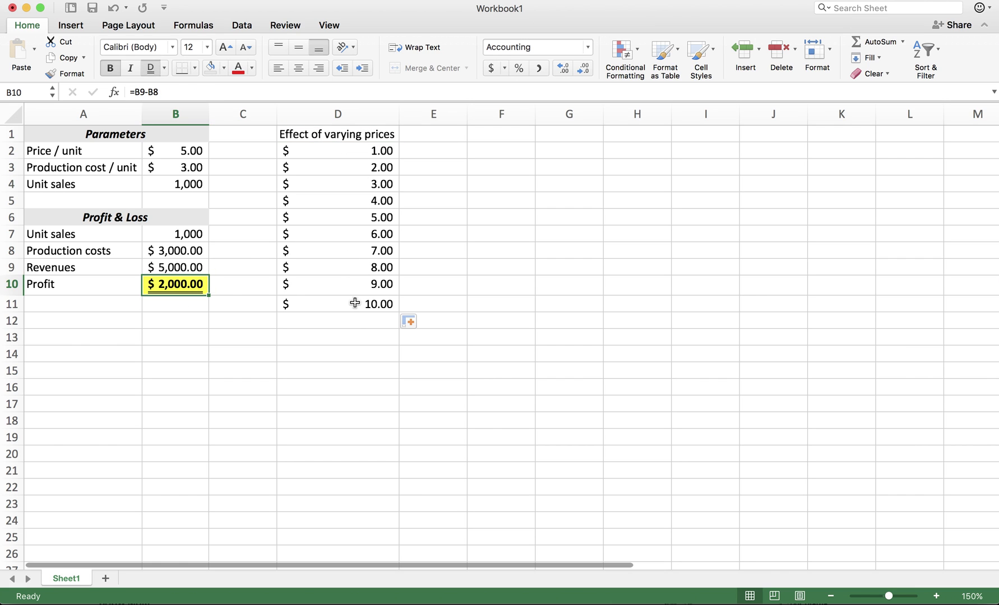
{"action": "left_click_drag", "start_coordinate": [353, 303], "coordinate": [345, 151]}
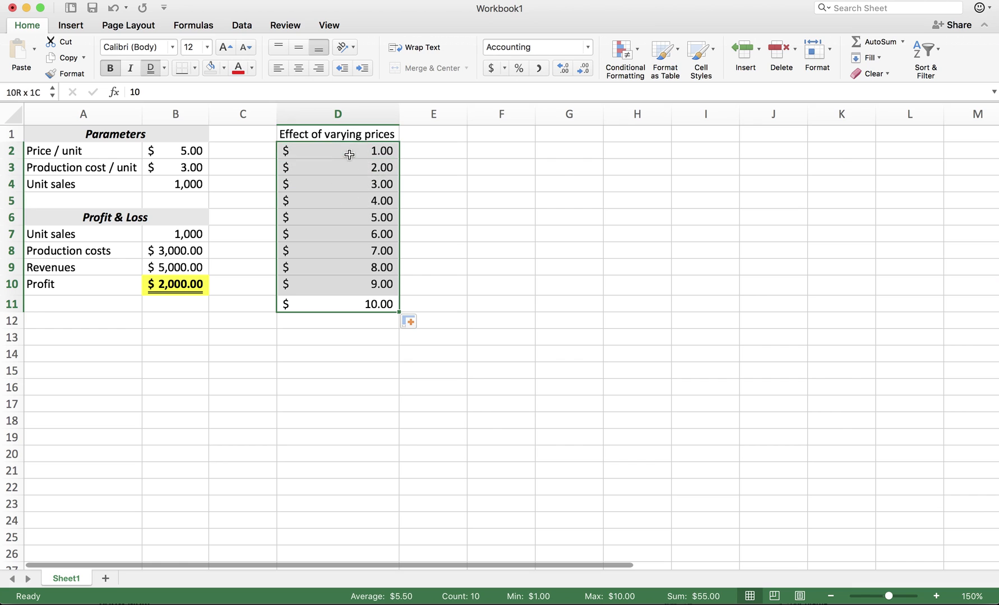
{"action": "left_click", "coordinate": [345, 184]}
{"action": "left_click", "coordinate": [168, 149]}
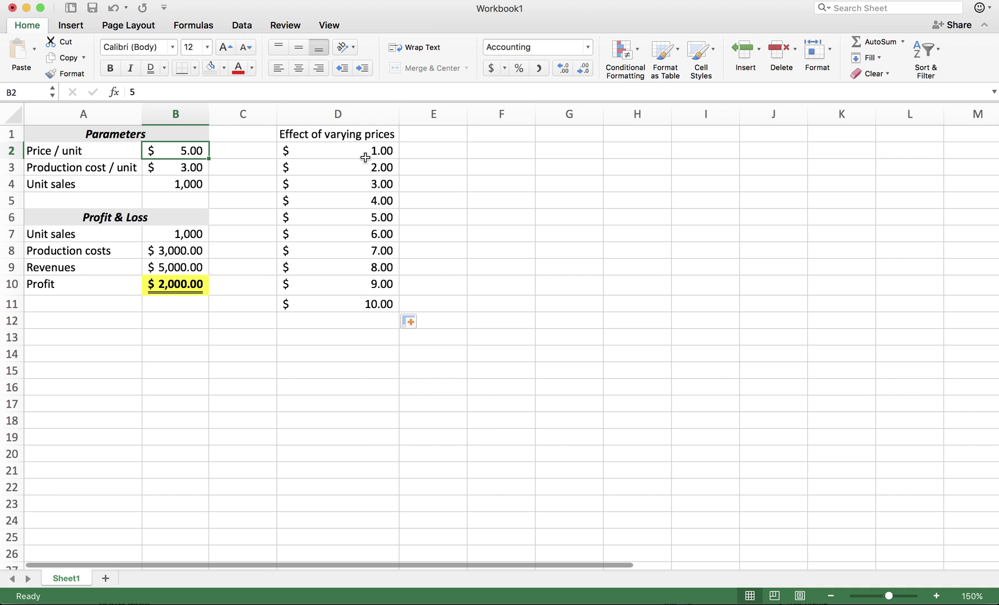
{"action": "scroll", "coordinate": [356, 154], "scroll_direction": "up", "scroll_amount": 2}
{"action": "left_click_drag", "start_coordinate": [337, 151], "coordinate": [363, 304]}
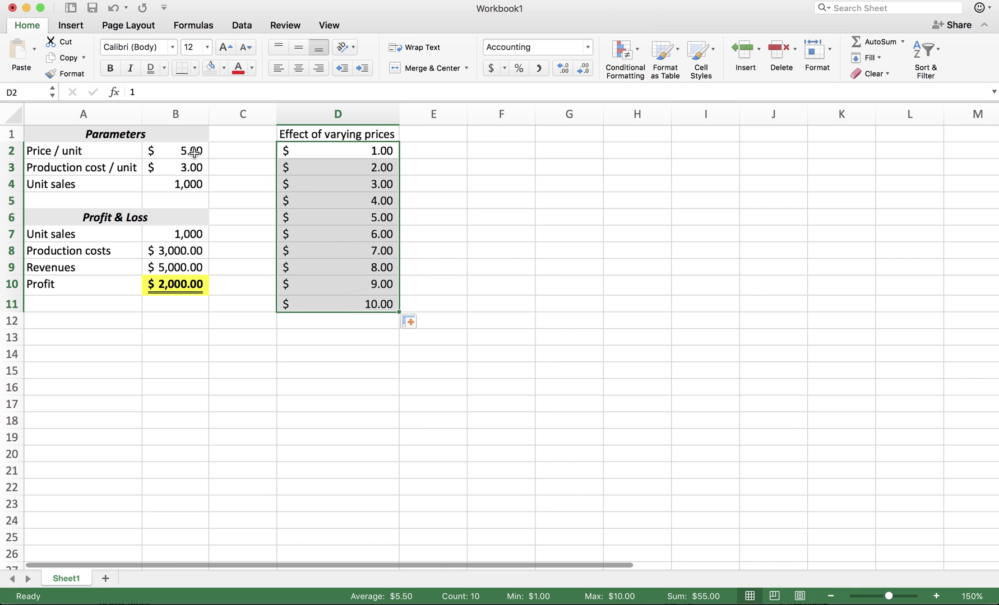
Step: Link E1 to the profit cell with the formula =B10
{"action": "left_click", "coordinate": [430, 136]}
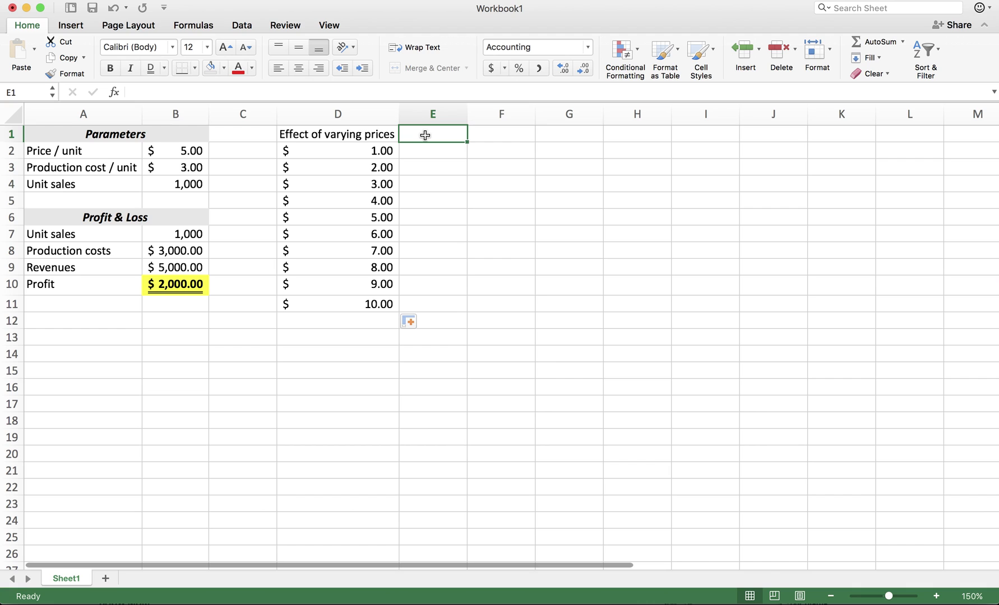
{"action": "type", "text": "="}
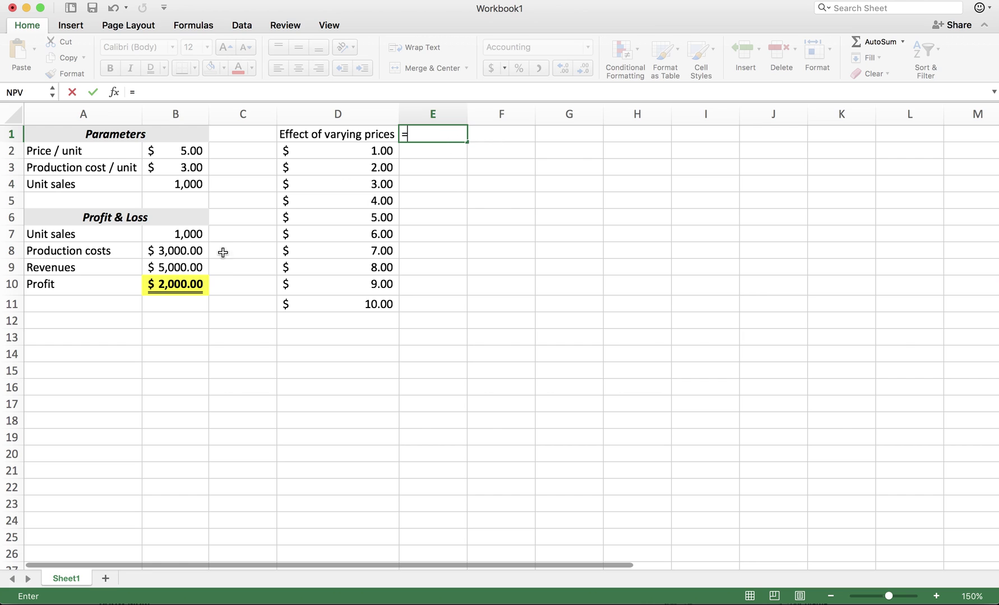
{"action": "left_click", "coordinate": [163, 288]}
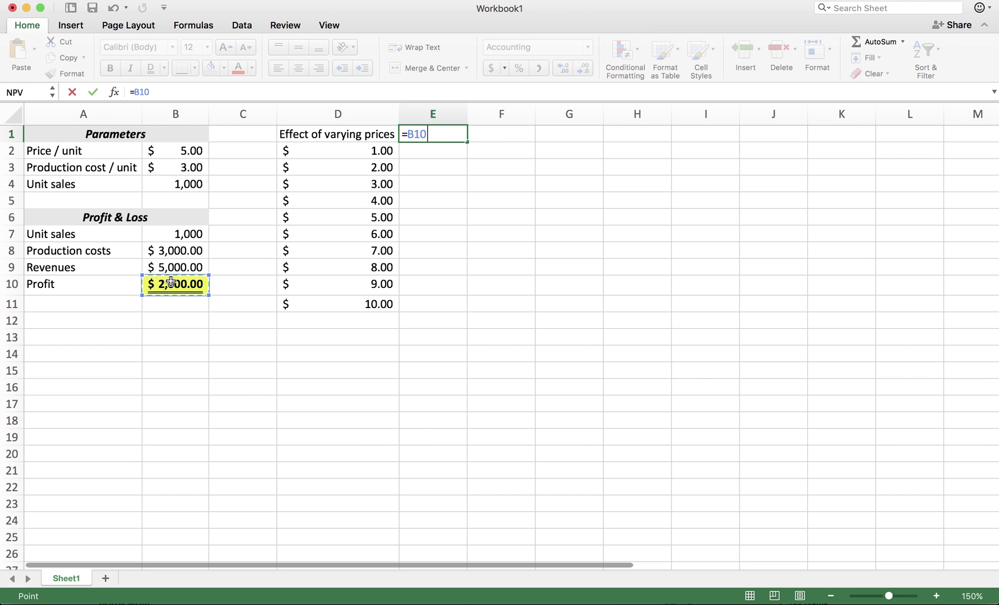
{"action": "key", "text": "Return"}
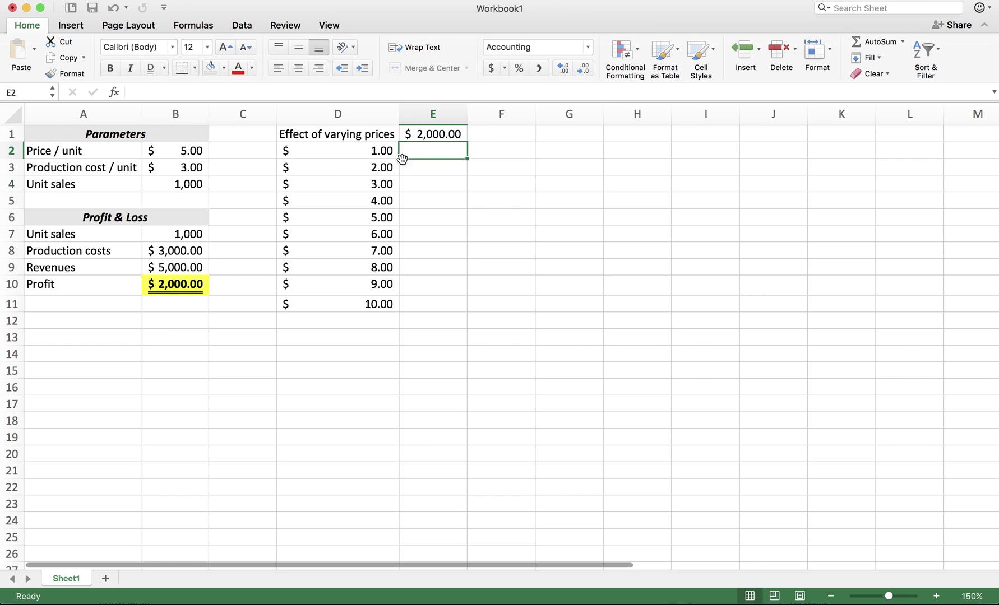
Step: Examine the profit link in E1, the prices in D2:D11 and the empty result cells beside them
{"action": "left_click", "coordinate": [431, 136]}
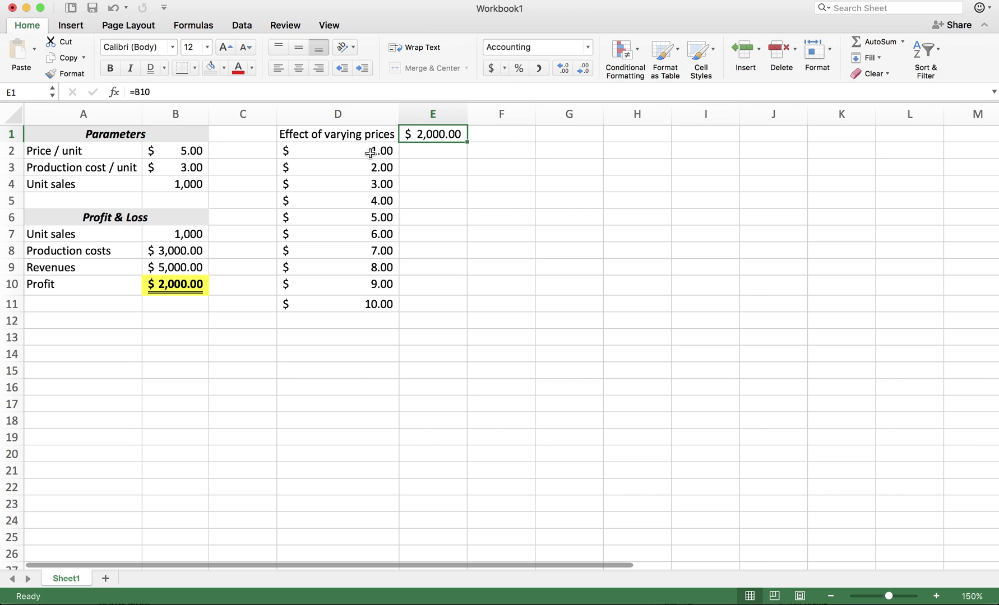
{"action": "left_click_drag", "start_coordinate": [348, 151], "coordinate": [359, 303]}
{"action": "left_click", "coordinate": [172, 286]}
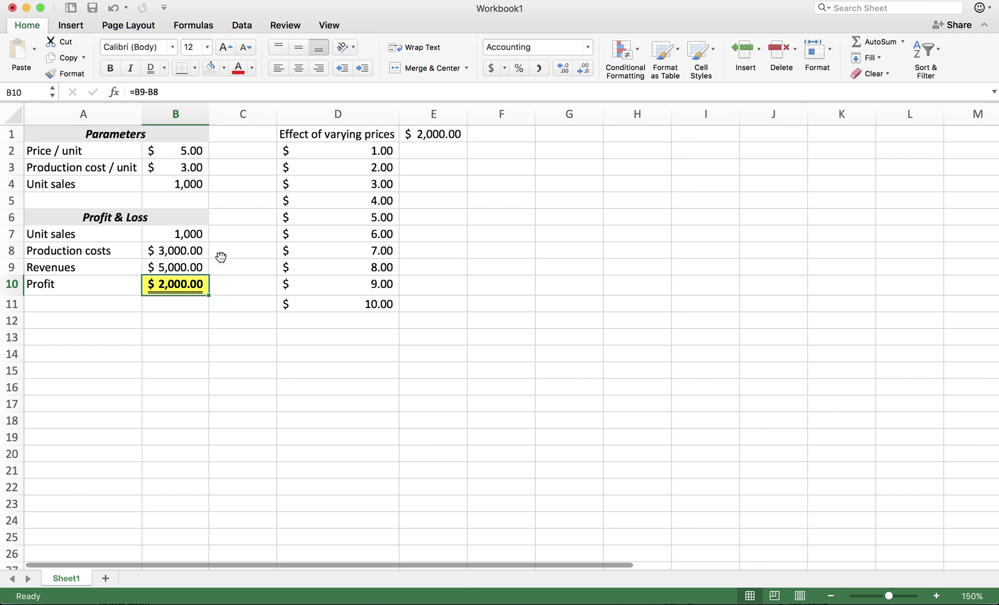
{"action": "left_click", "coordinate": [438, 135]}
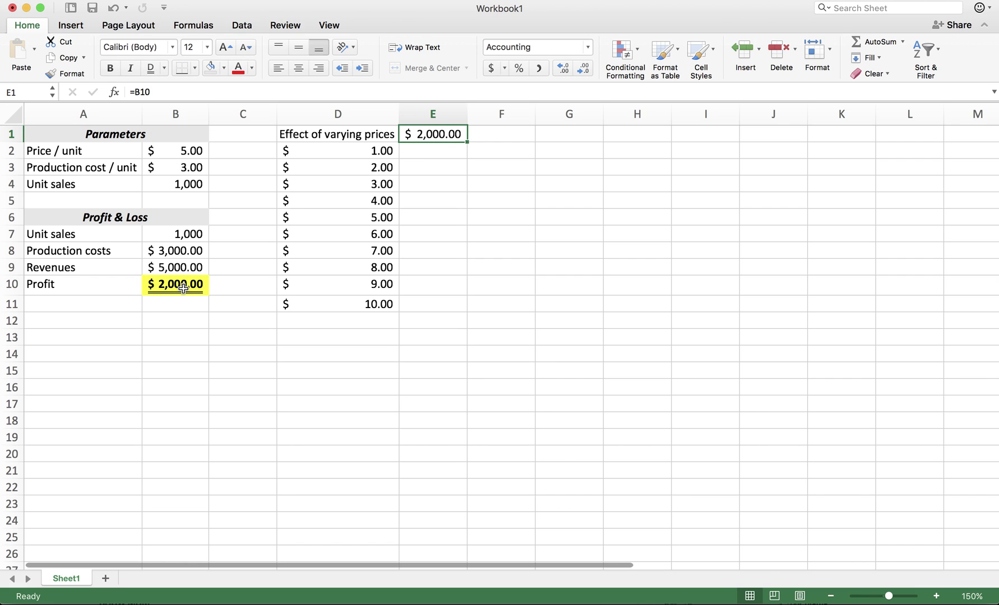
{"action": "left_click", "coordinate": [412, 148]}
{"action": "left_click", "coordinate": [436, 134]}
{"action": "left_click_drag", "start_coordinate": [424, 150], "coordinate": [432, 251]}
{"action": "left_click", "coordinate": [432, 250]}
{"action": "left_click", "coordinate": [432, 234]}
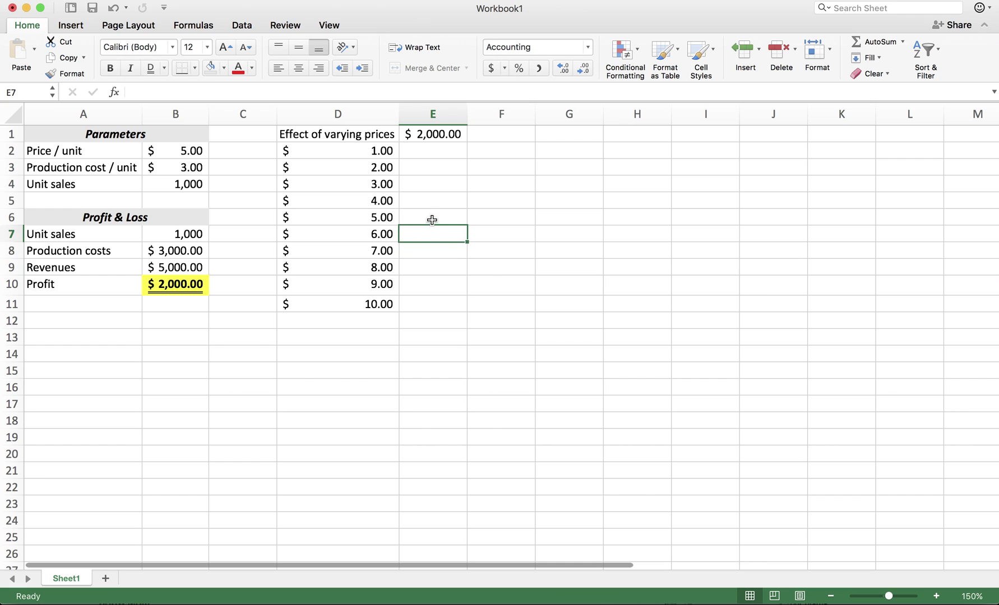
{"action": "left_click", "coordinate": [432, 214]}
{"action": "left_click", "coordinate": [433, 203]}
{"action": "left_click", "coordinate": [428, 185]}
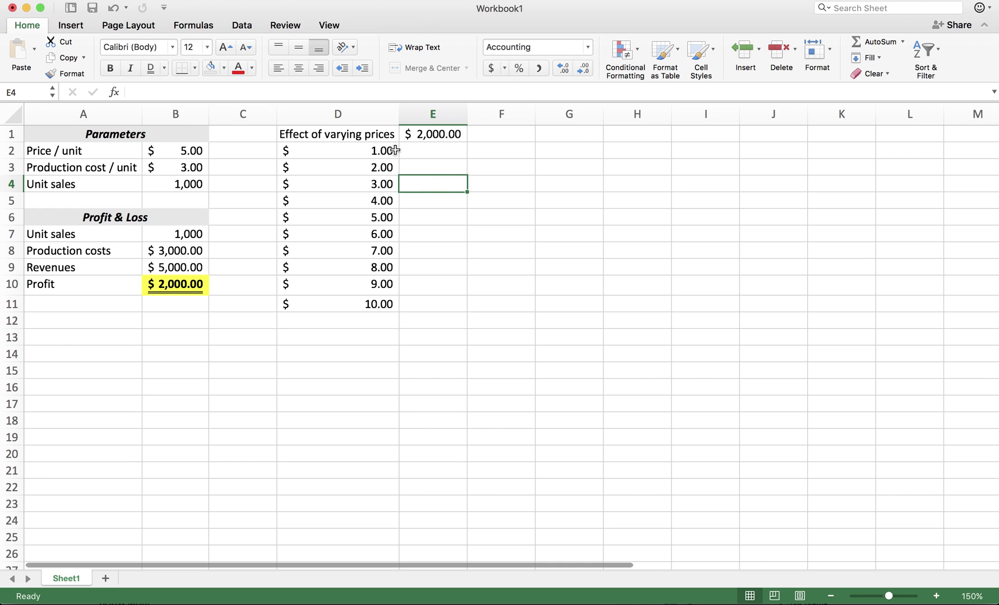
Step: Create a one-variable data table over D1:E11 using the price per unit in B2 as the column input cell
{"action": "left_click_drag", "start_coordinate": [364, 134], "coordinate": [429, 303]}
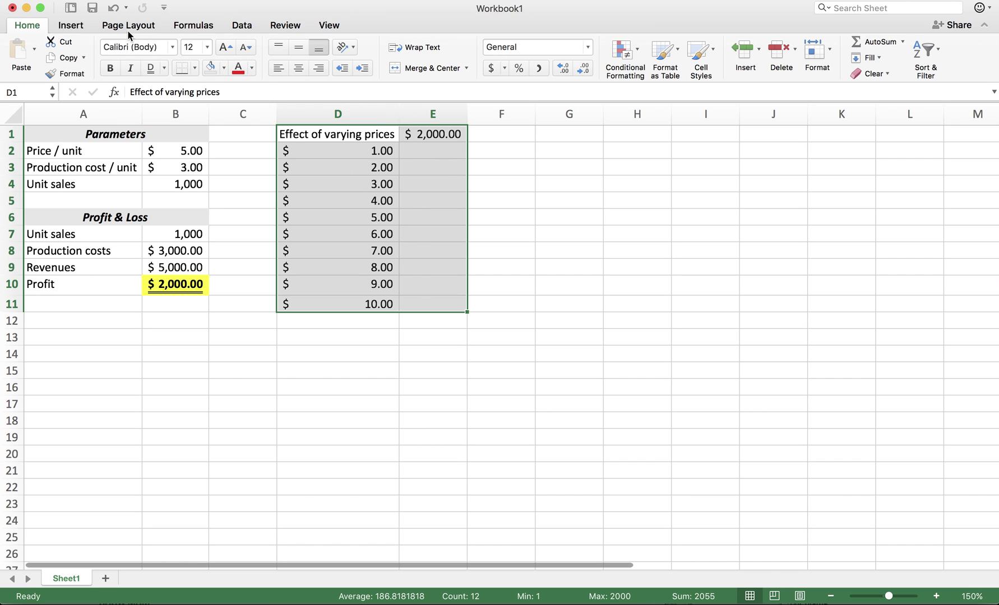
{"action": "left_click", "coordinate": [242, 26]}
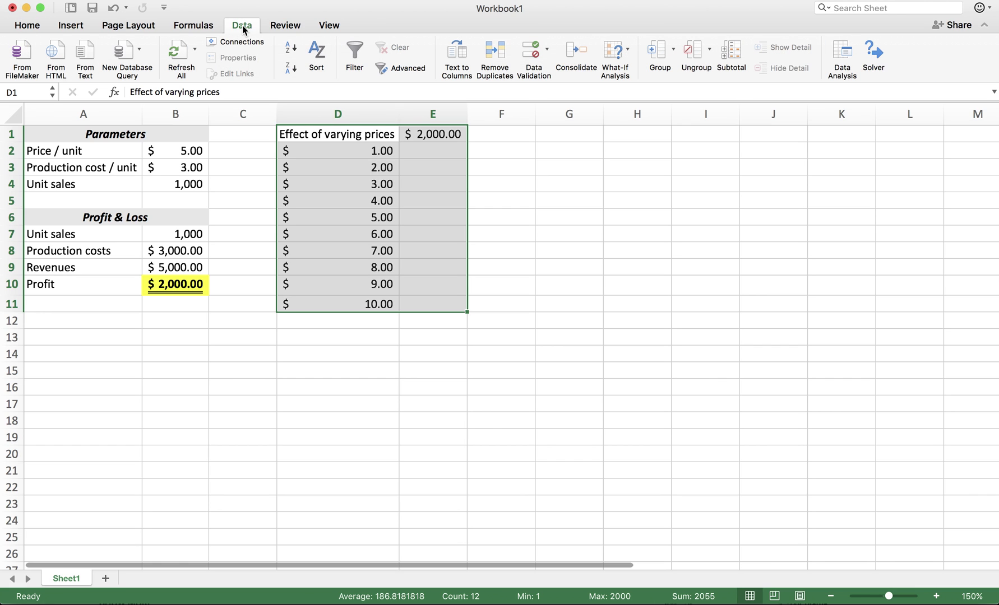
{"action": "left_click", "coordinate": [628, 51]}
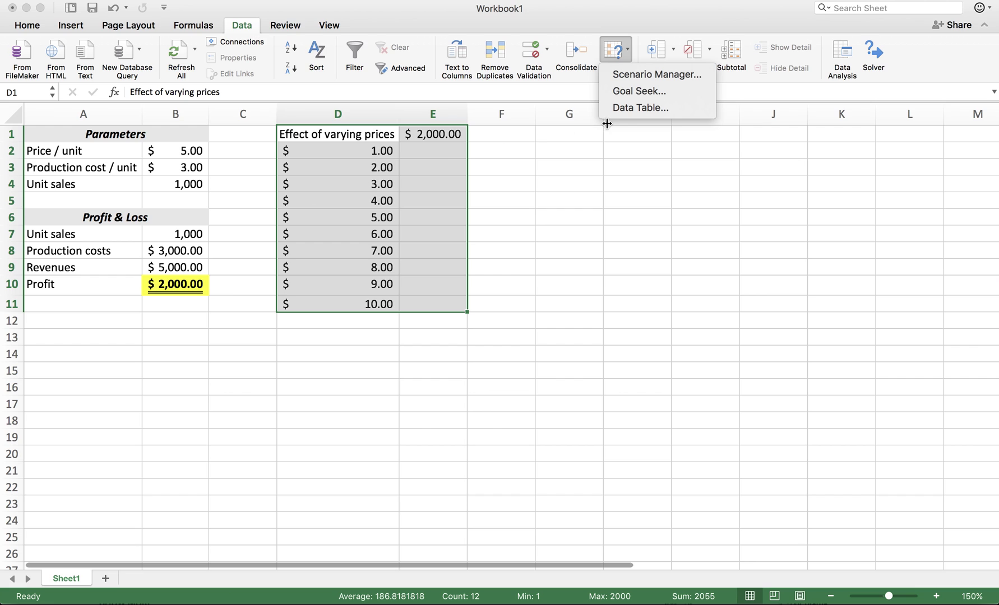
{"action": "left_click", "coordinate": [645, 108]}
{"action": "left_click_drag", "start_coordinate": [508, 136], "coordinate": [595, 148]}
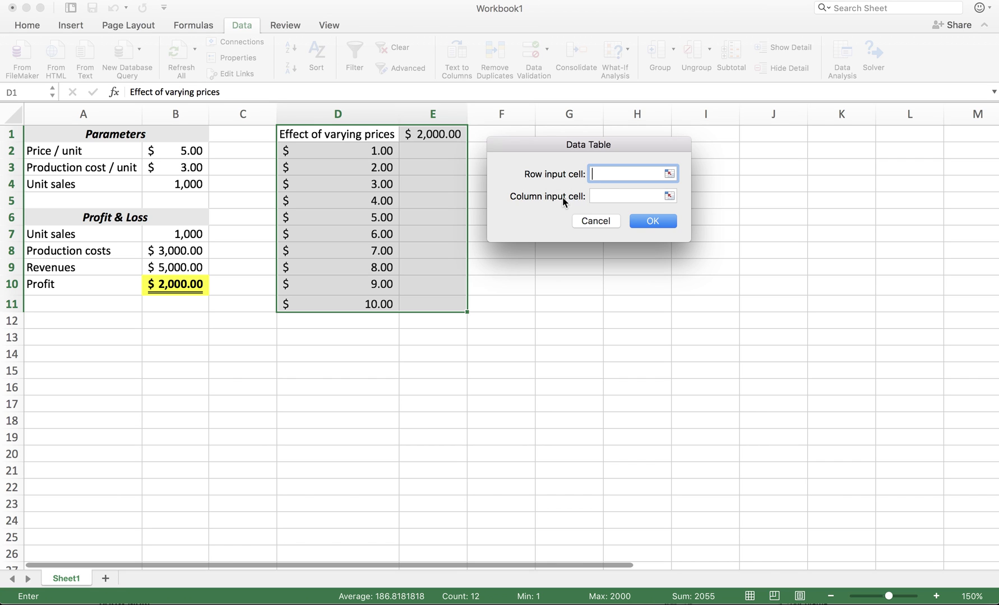
{"action": "left_click", "coordinate": [608, 194]}
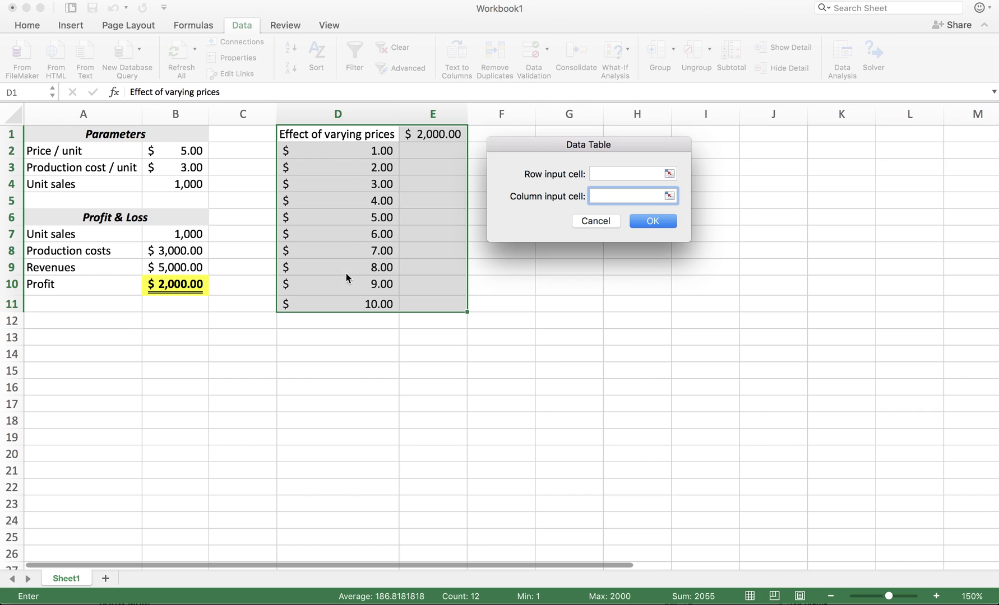
{"action": "left_click", "coordinate": [672, 198]}
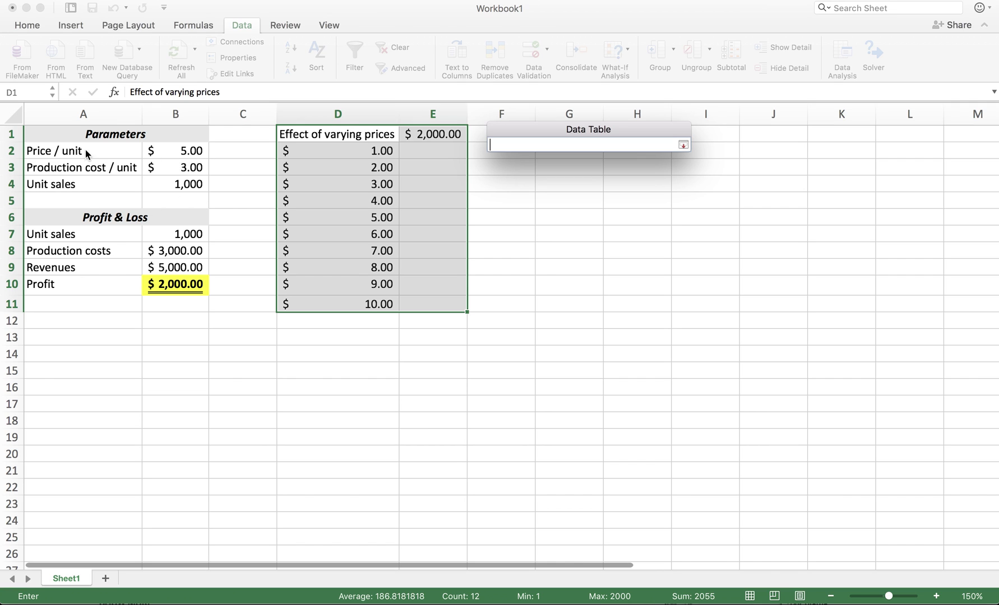
{"action": "left_click", "coordinate": [183, 155]}
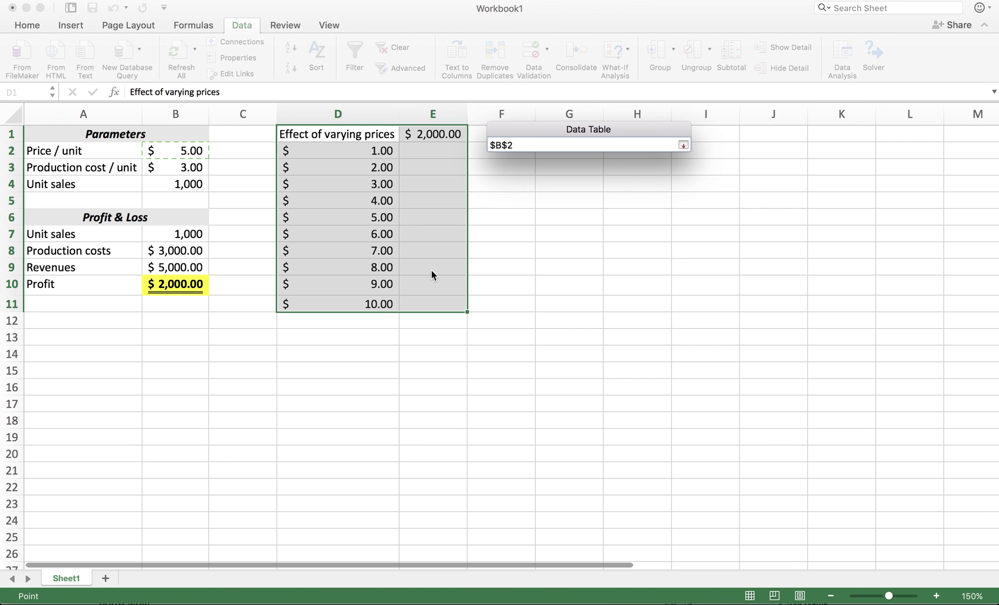
{"action": "left_click", "coordinate": [684, 145]}
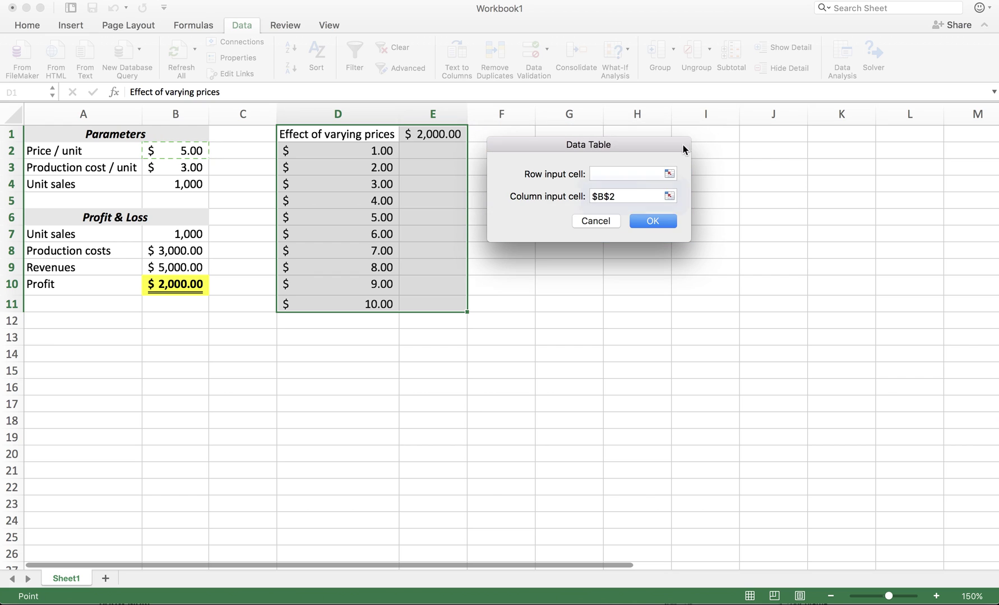
{"action": "left_click", "coordinate": [646, 222]}
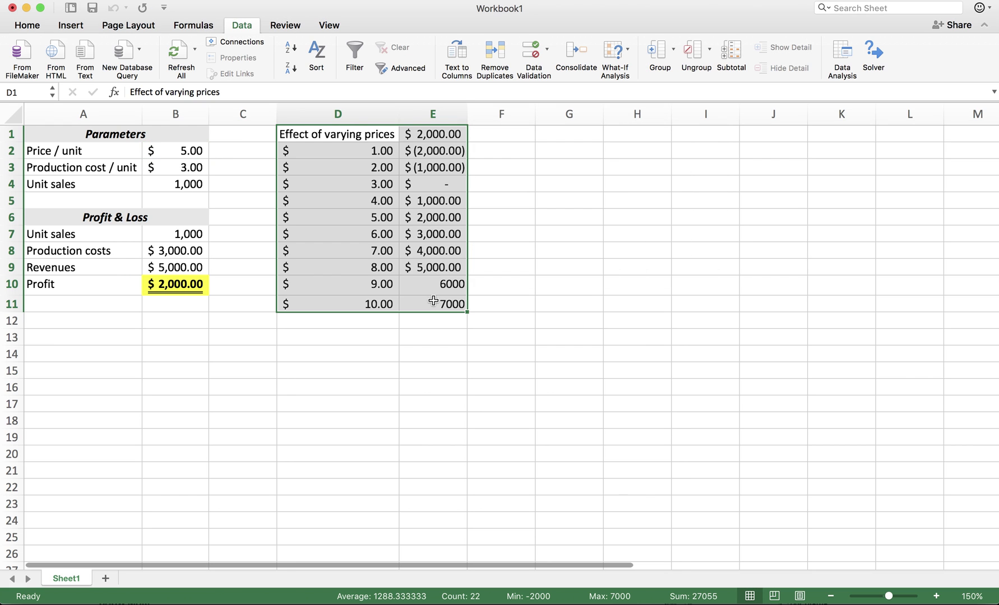
Step: Apply the accounting currency format to the data table results in E2:E11
{"action": "left_click", "coordinate": [432, 150]}
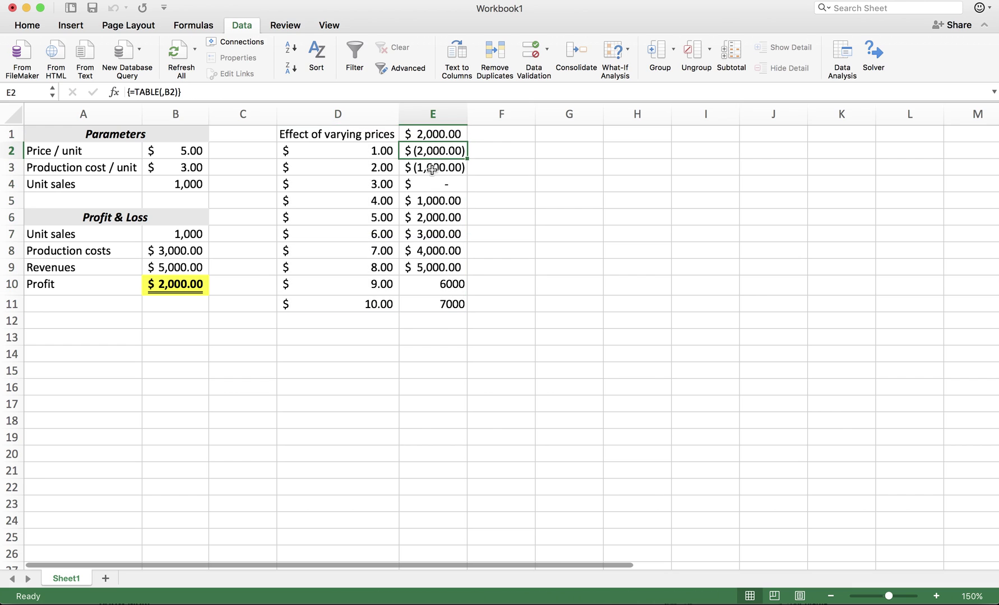
{"action": "left_click", "coordinate": [426, 304], "text": "shift"}
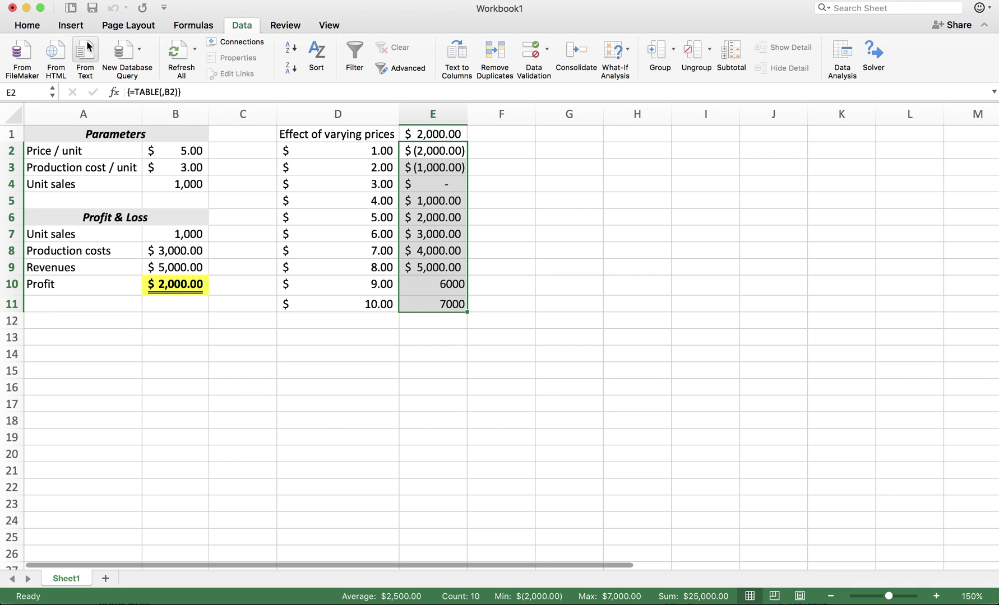
{"action": "left_click", "coordinate": [27, 25]}
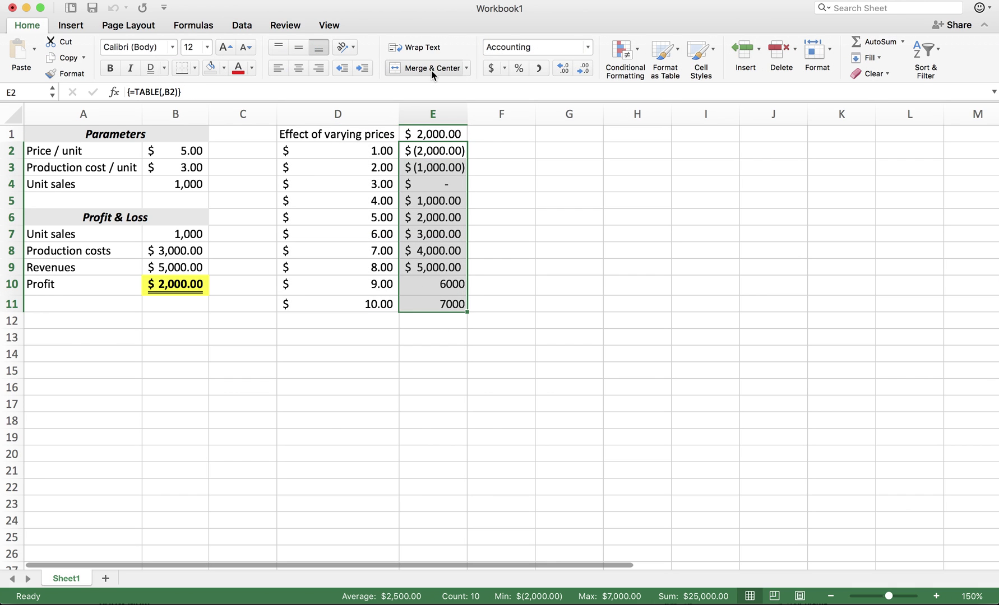
{"action": "left_click", "coordinate": [491, 68]}
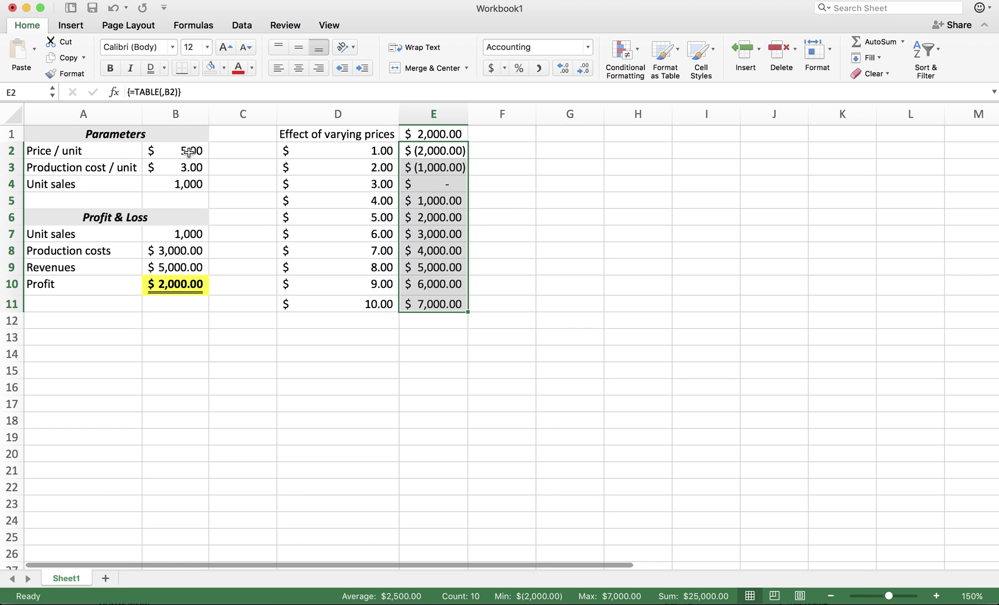
Step: Set the price per unit in B2 to 2 and widen column B to fit the profit figure
{"action": "left_click", "coordinate": [172, 288]}
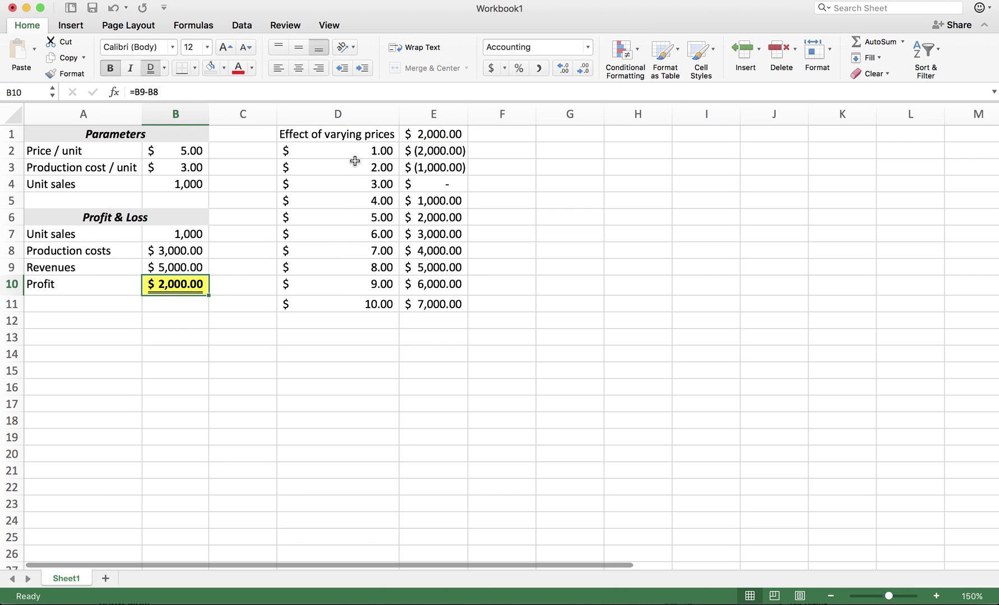
{"action": "left_click", "coordinate": [357, 214]}
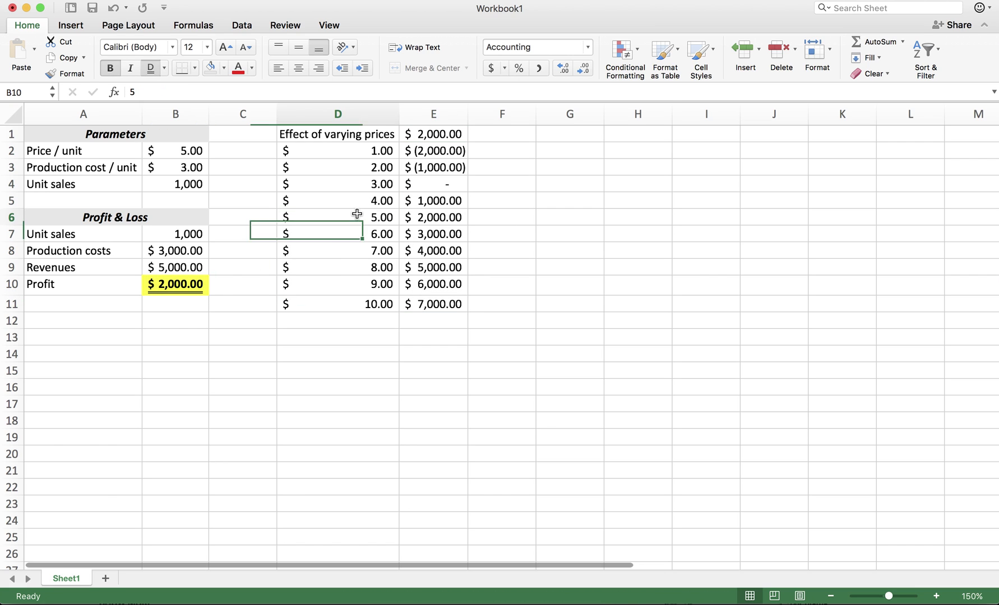
{"action": "left_click", "coordinate": [440, 220]}
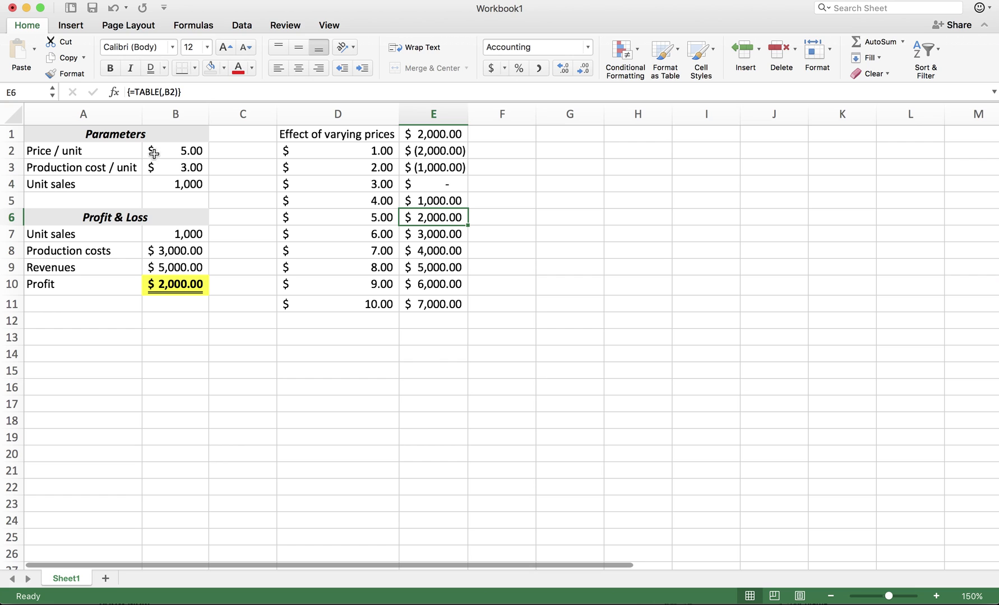
{"action": "left_click", "coordinate": [174, 150]}
{"action": "type", "text": "2"}
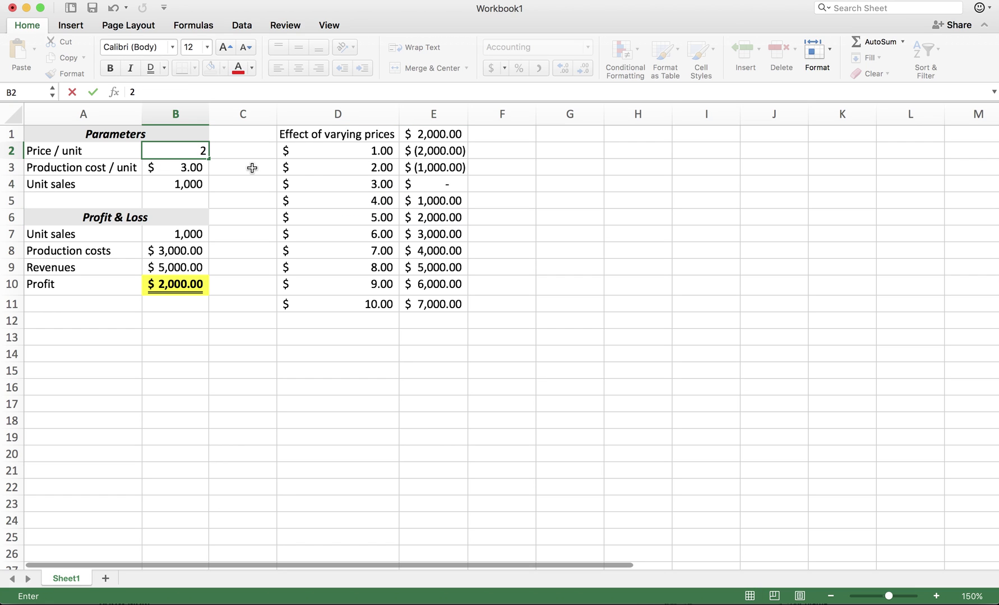
{"action": "key", "text": "Return"}
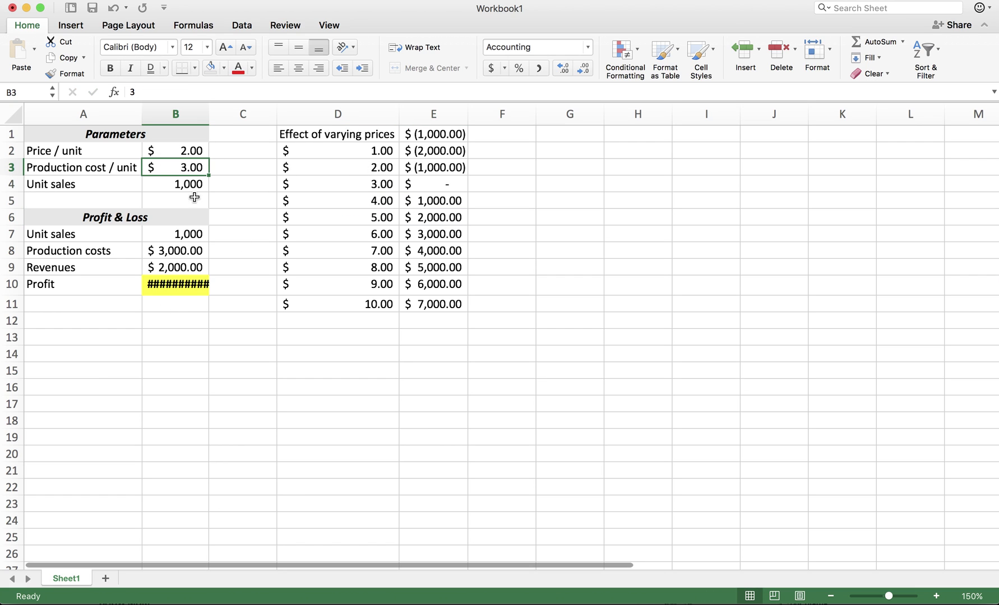
{"action": "left_click_drag", "start_coordinate": [209, 121], "coordinate": [214, 120]}
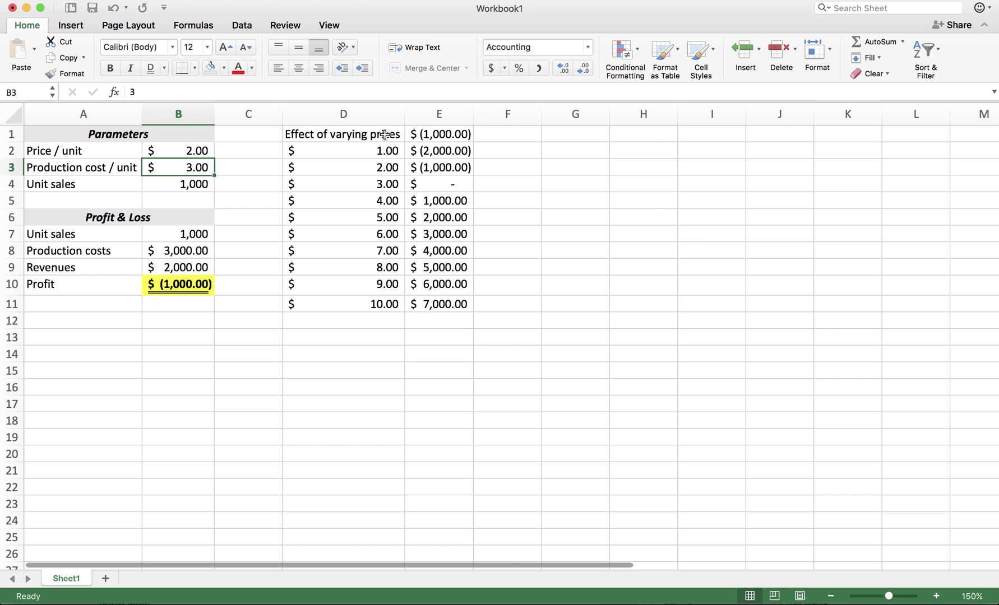
Step: Shade the list of prices in D2:D11 with a light grey fill
{"action": "left_click", "coordinate": [358, 136]}
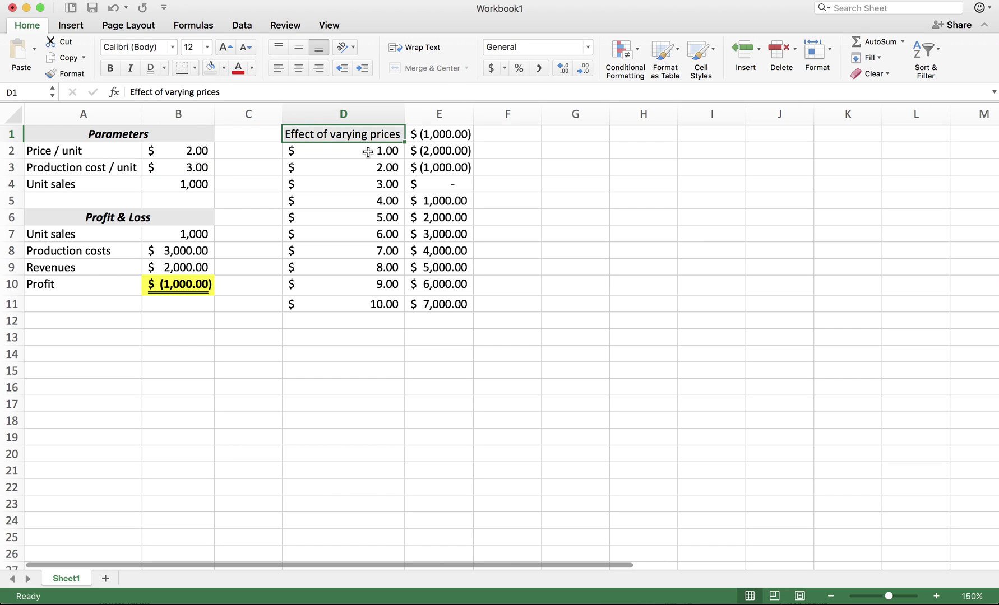
{"action": "left_click_drag", "start_coordinate": [368, 151], "coordinate": [364, 302]}
{"action": "left_click", "coordinate": [224, 68]}
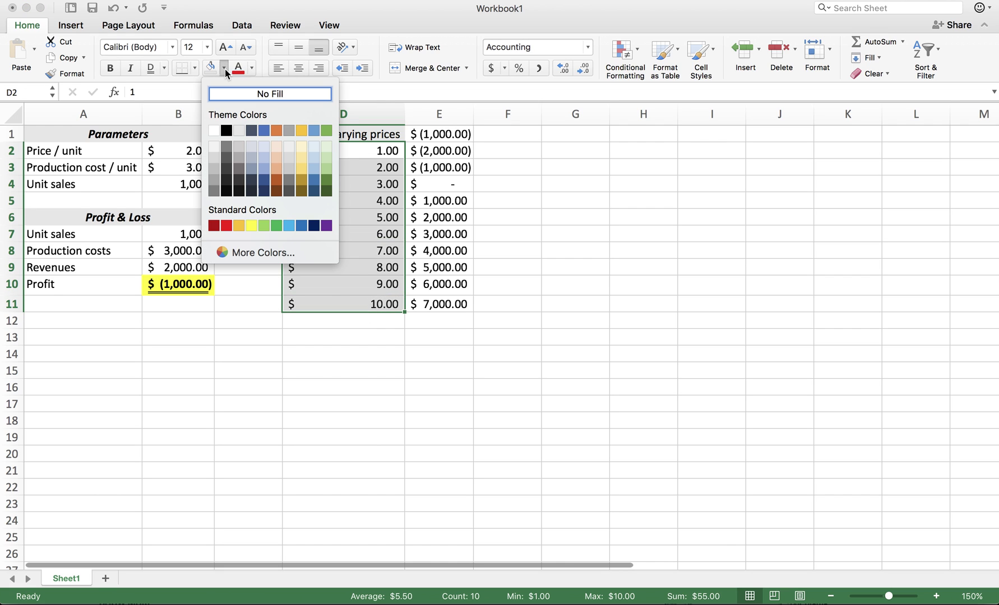
{"action": "left_click", "coordinate": [212, 159]}
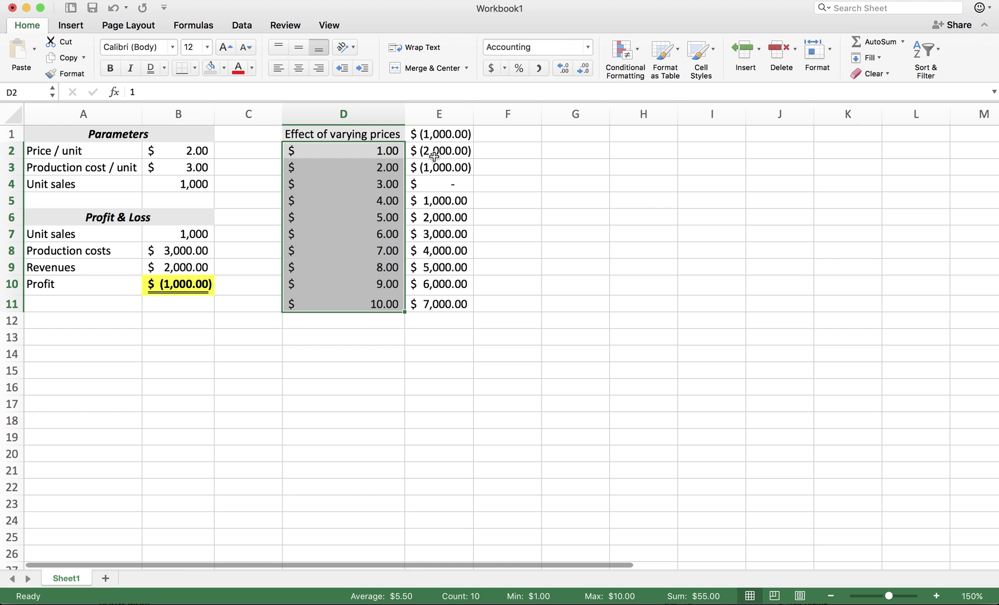
{"action": "left_click_drag", "start_coordinate": [439, 152], "coordinate": [433, 303]}
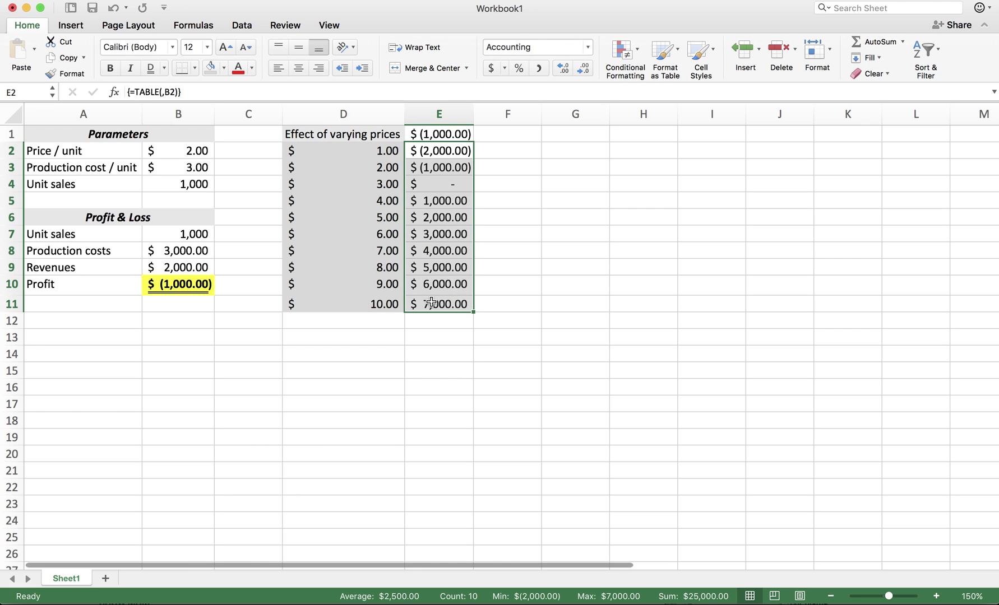
{"action": "left_click", "coordinate": [538, 180]}
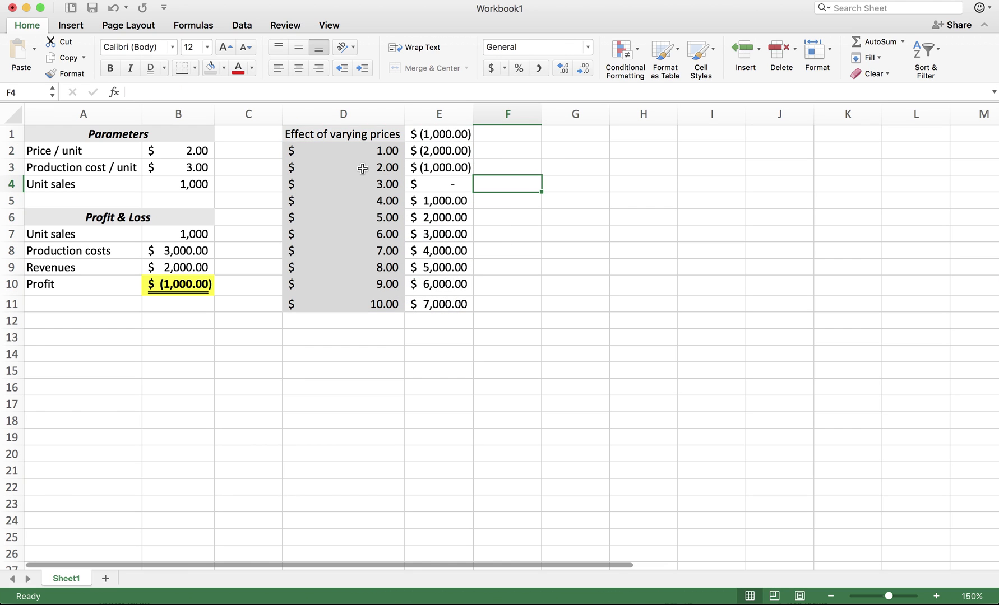
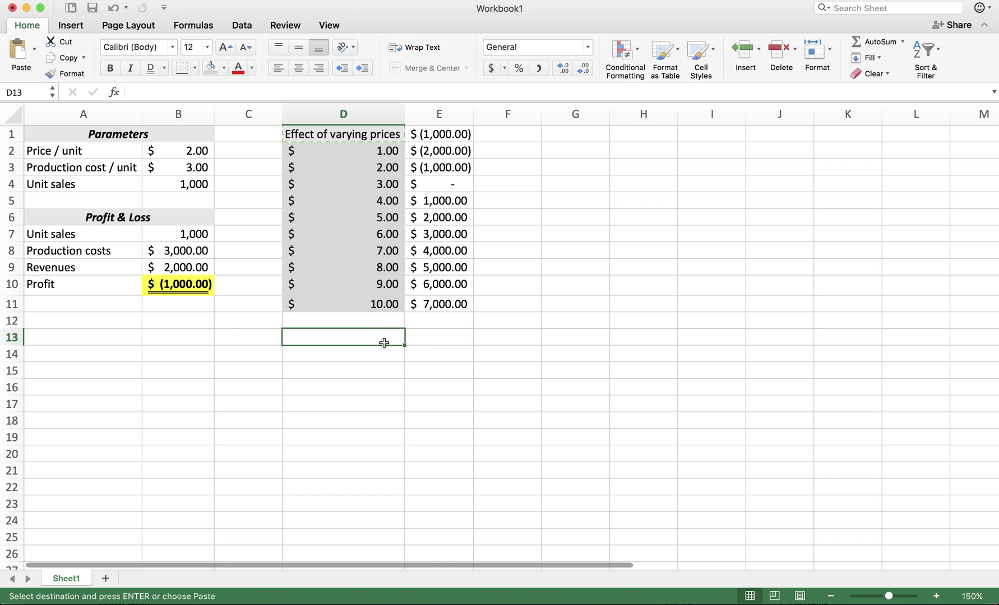
Step: Paste the heading "Effect of varying prices" into D13 and enter a starting price of 1 in D14
{"action": "type", "text": "Effect of varying prices"}
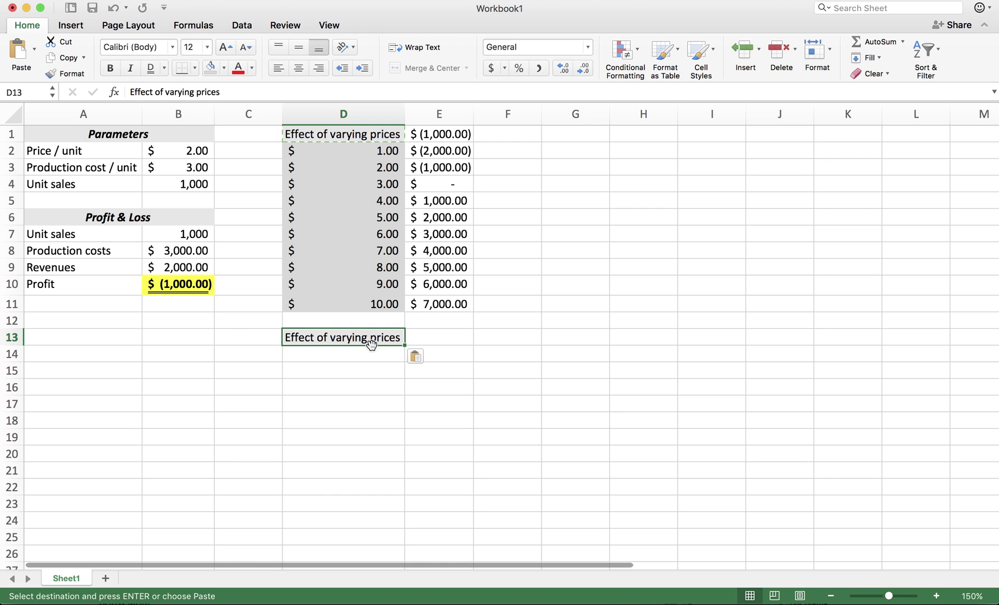
{"action": "left_click", "coordinate": [342, 354]}
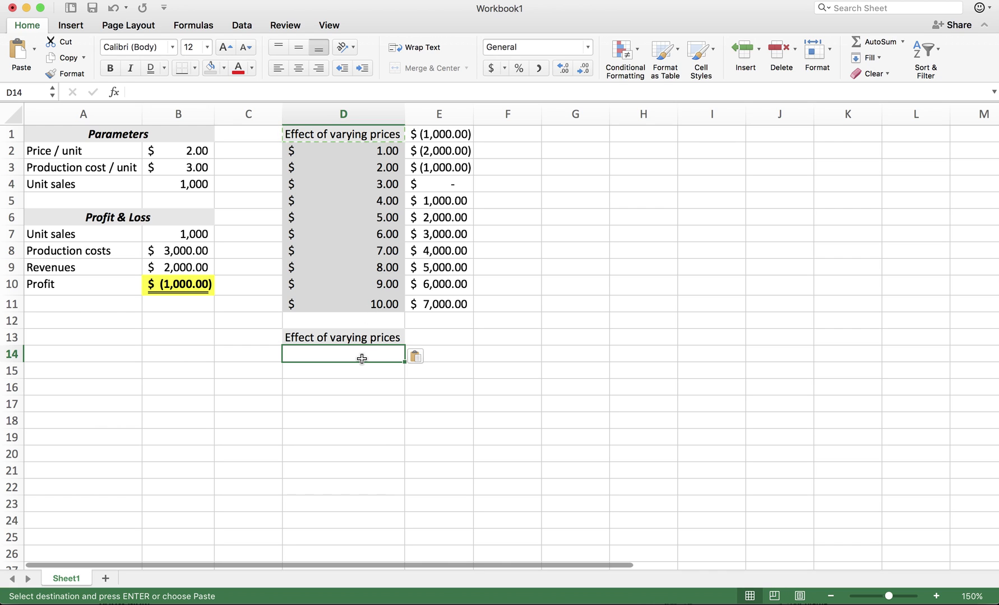
{"action": "type", "text": "1"}
{"action": "key", "text": "Return"}
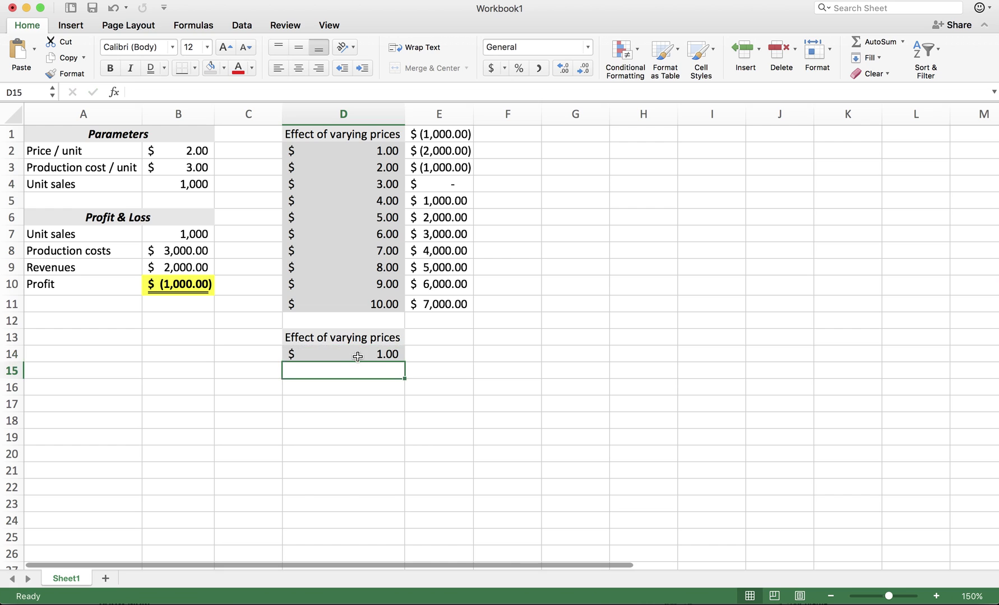
Step: Extend the starting price in D14 across to H14 as a series from 1 to 5
{"action": "left_click", "coordinate": [345, 353]}
{"action": "left_click_drag", "start_coordinate": [405, 362], "coordinate": [646, 358]}
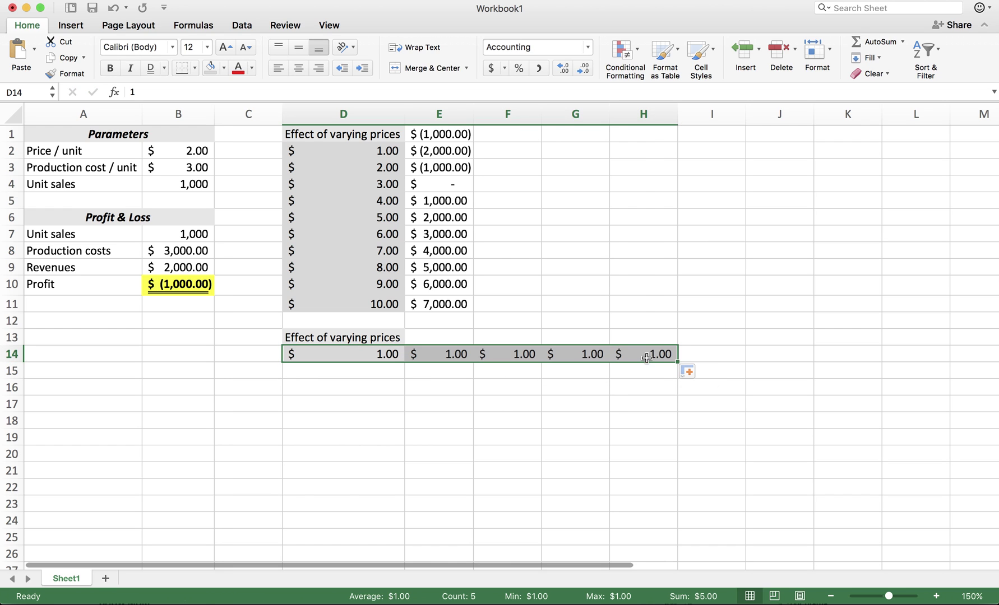
{"action": "left_click", "coordinate": [687, 371]}
{"action": "left_click", "coordinate": [697, 405]}
Step: Merge and center the "Effect of varying prices" heading across D13:H13 and make it bold
{"action": "left_click", "coordinate": [376, 338]}
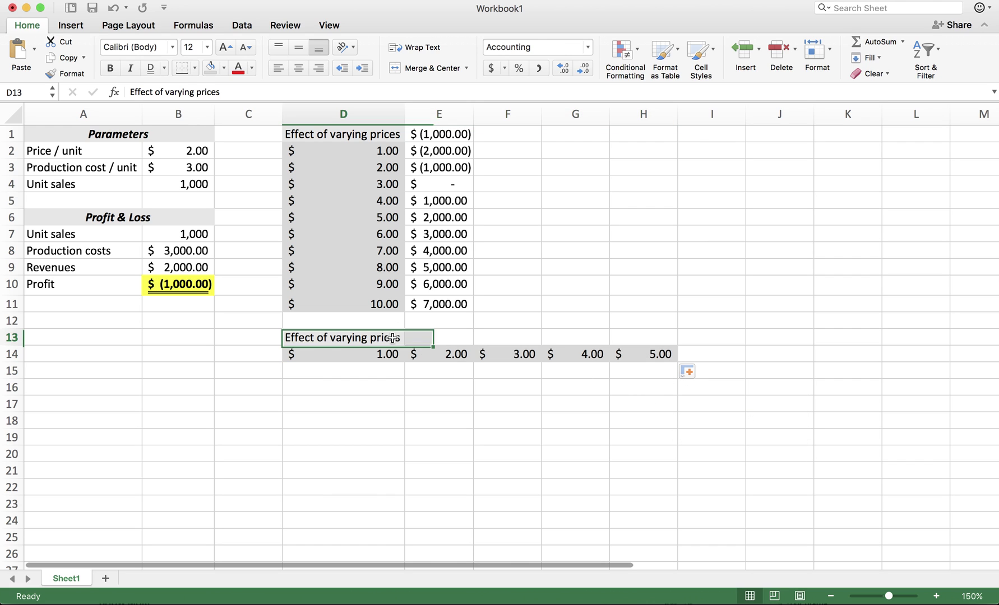
{"action": "left_click", "coordinate": [630, 338], "text": "shift"}
{"action": "left_click", "coordinate": [424, 71]}
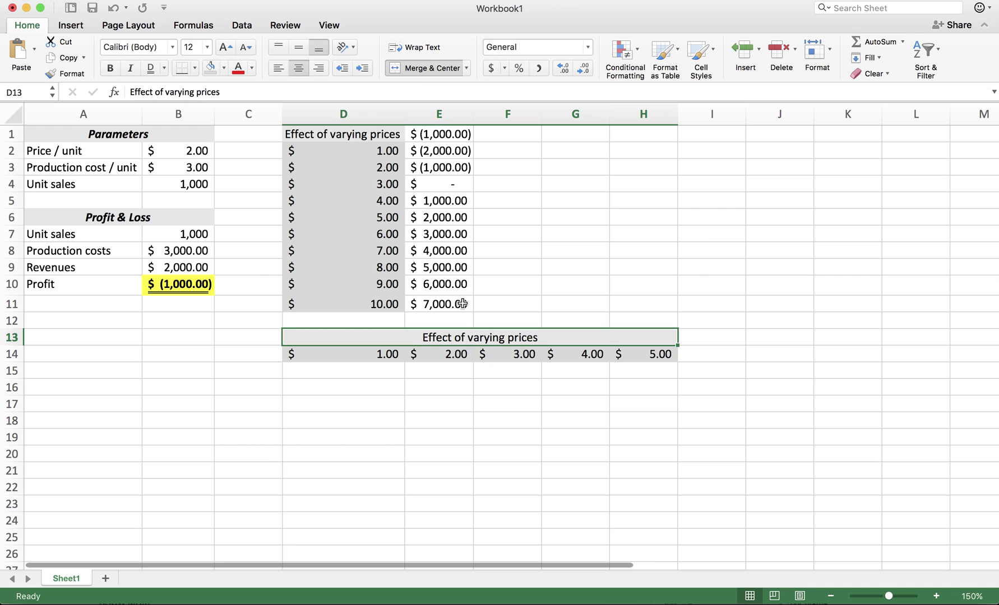
{"action": "left_click", "coordinate": [110, 68]}
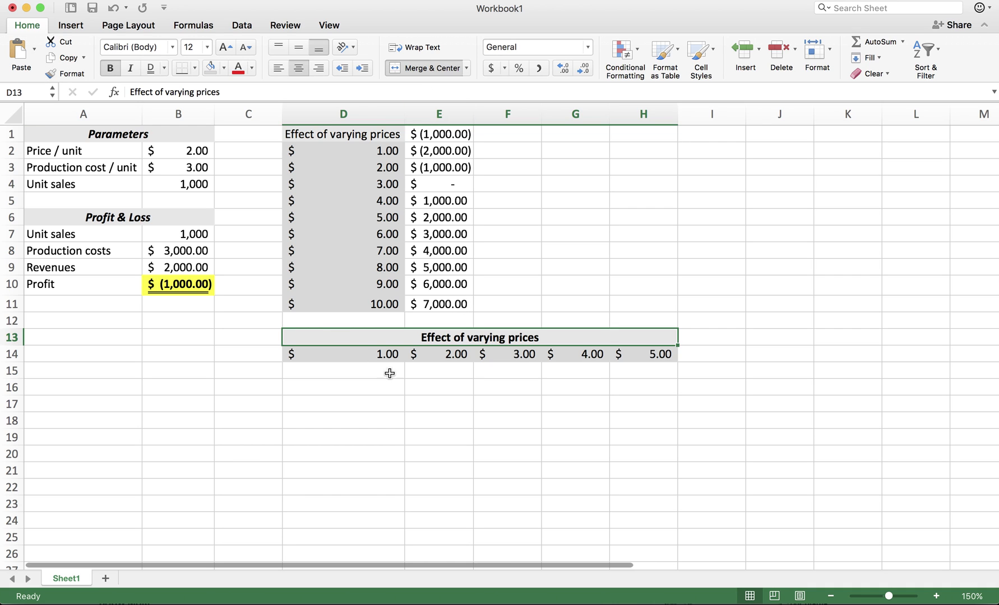
Step: Enter the label "Effect of production cost" in B15 and wrap its text within the cell
{"action": "left_click_drag", "start_coordinate": [366, 353], "coordinate": [633, 361]}
{"action": "scroll", "coordinate": [322, 373], "scroll_direction": "down", "scroll_amount": 3}
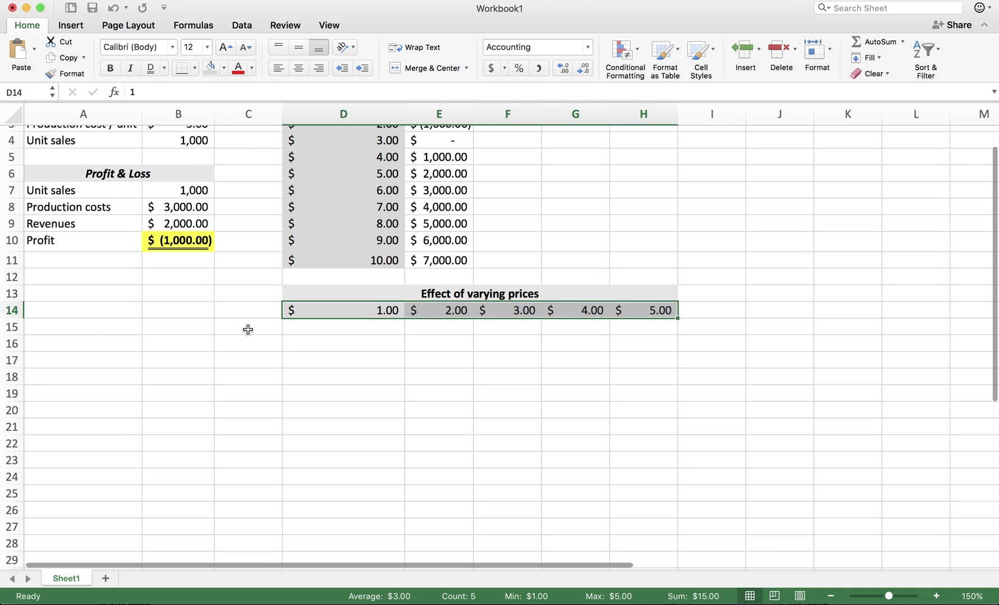
{"action": "left_click", "coordinate": [195, 329]}
{"action": "scroll", "coordinate": [195, 329], "scroll_direction": "up", "scroll_amount": 3}
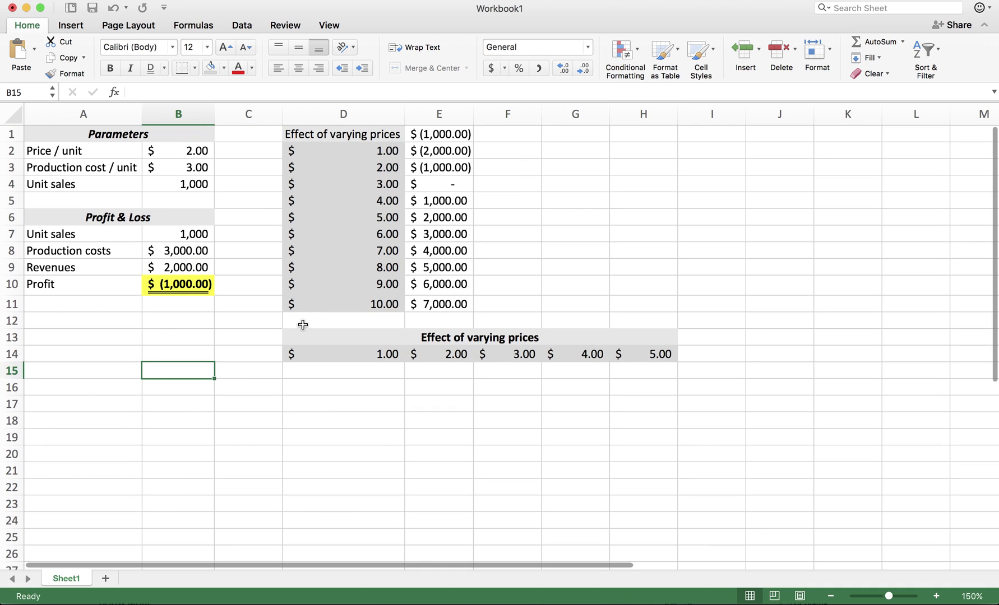
{"action": "type", "text": "Eff"}
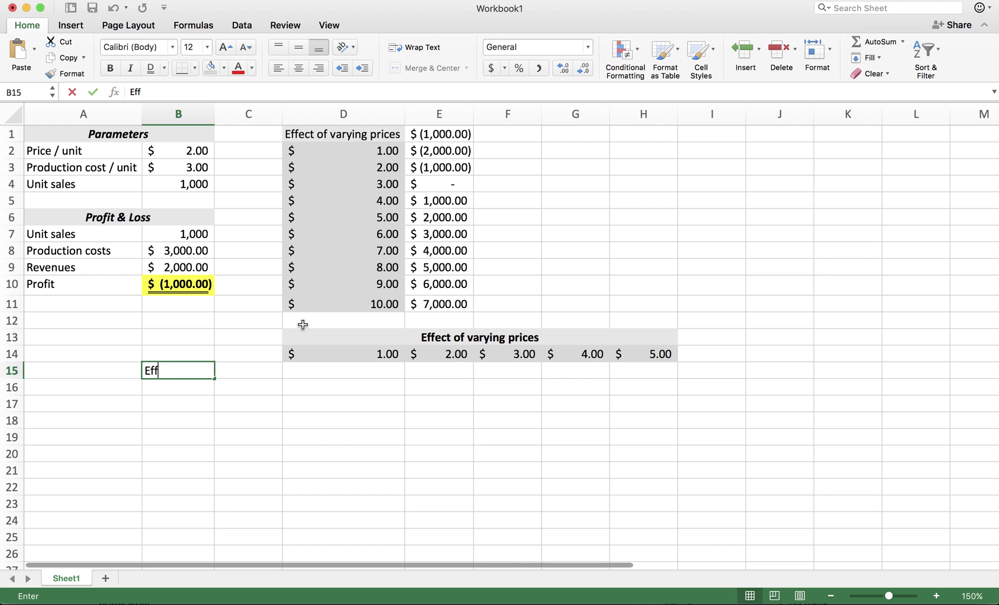
{"action": "type", "text": "ect of"}
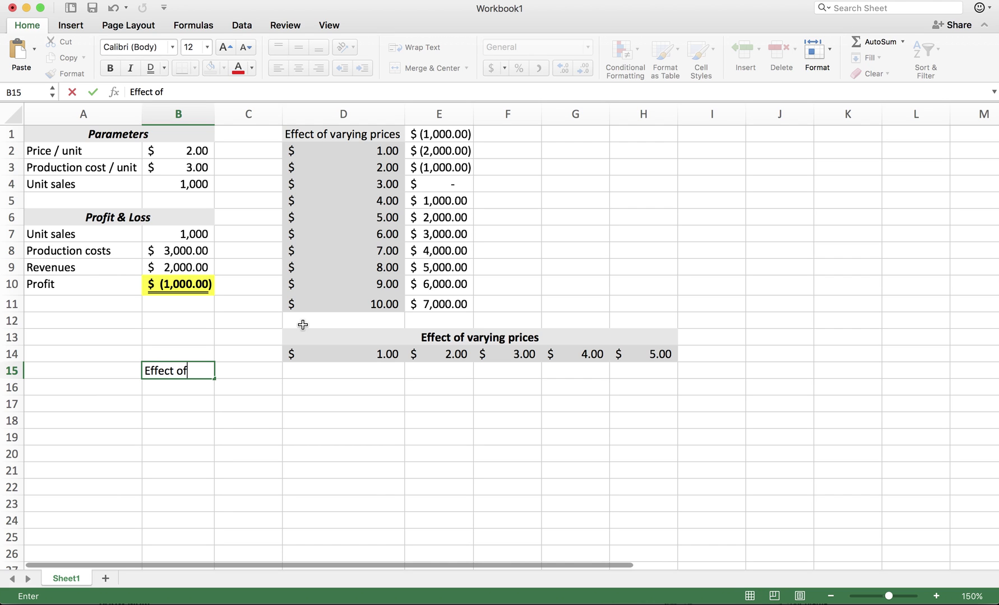
{"action": "type", "text": " producst"}
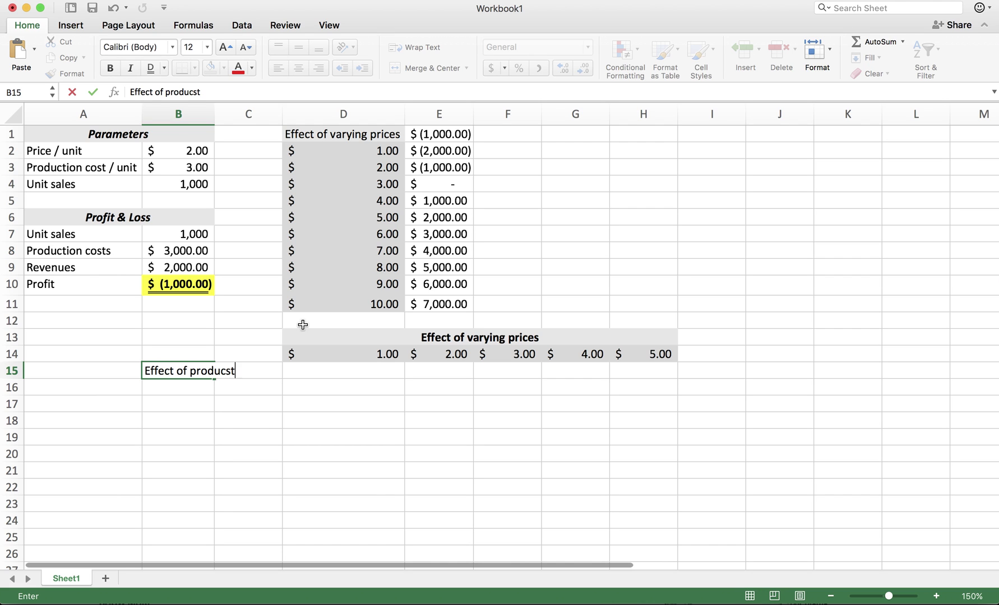
{"action": "type", "text": "ion cost"}
{"action": "key", "text": "Return"}
{"action": "left_click", "coordinate": [196, 373]}
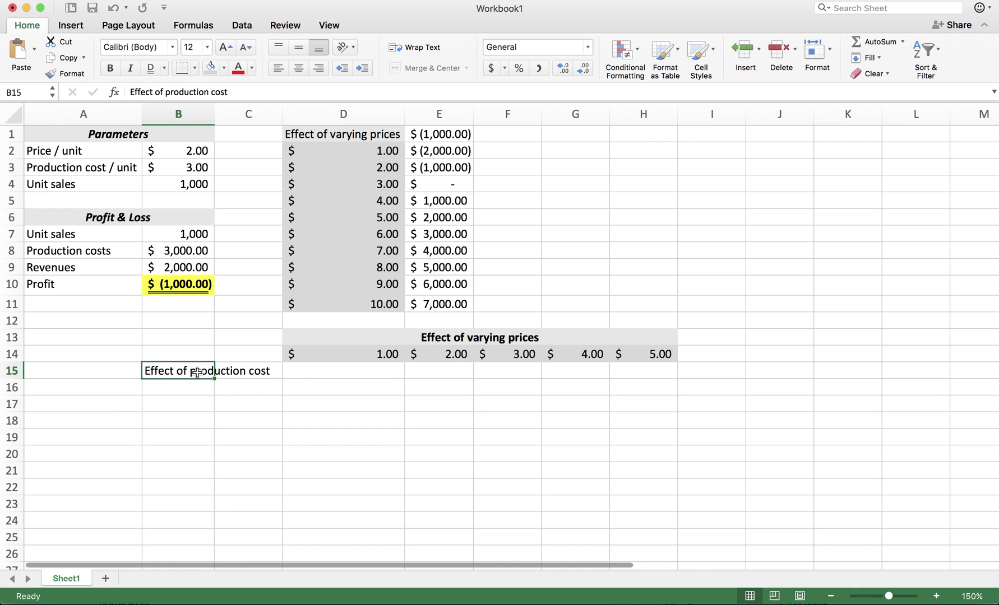
{"action": "left_click", "coordinate": [427, 47]}
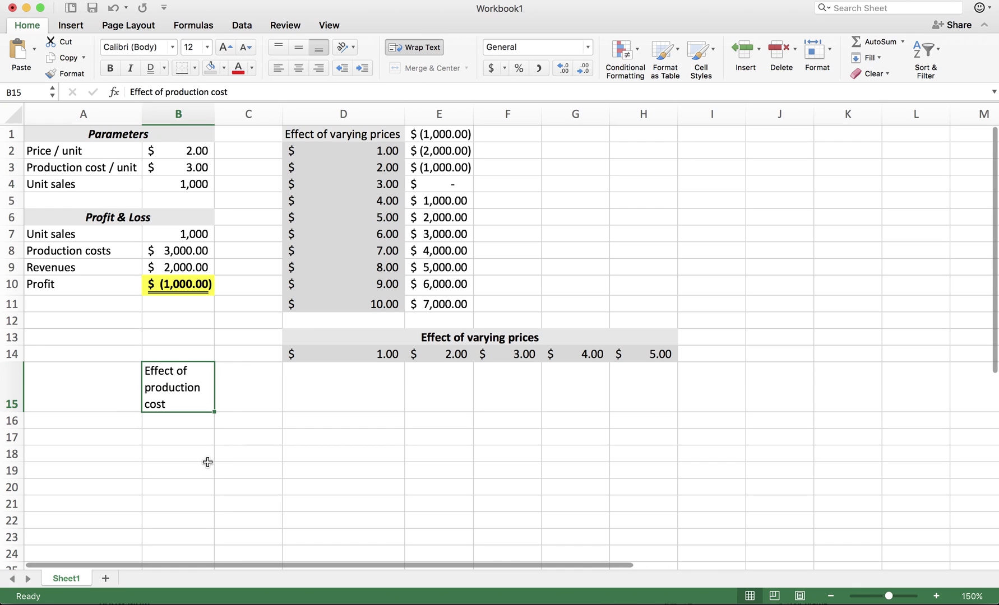
Step: Enter production costs from 1 to 5 as a series in C15:C19 and format them as dollar accounting values
{"action": "left_click", "coordinate": [247, 376]}
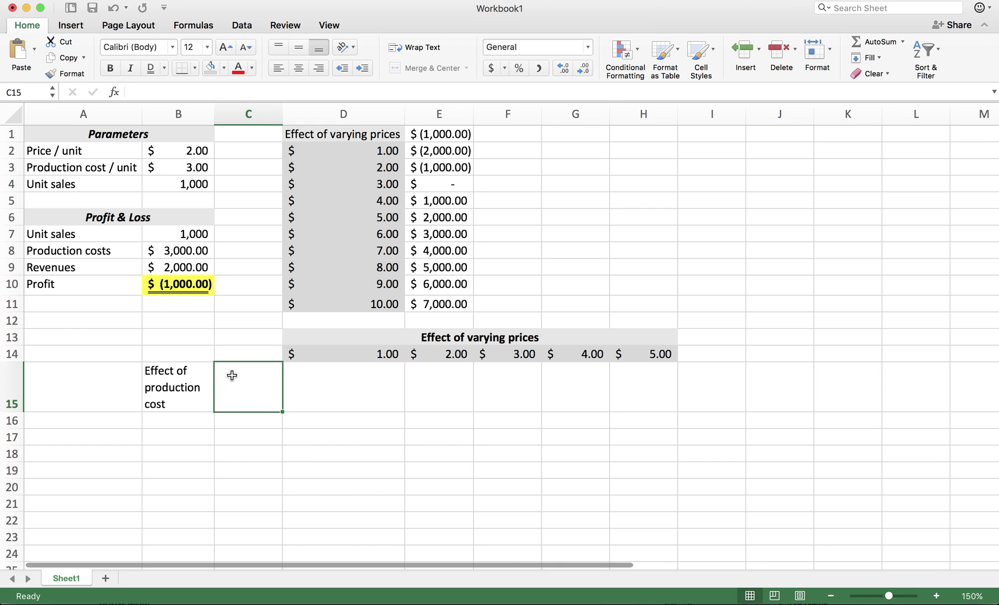
{"action": "type", "text": "1"}
{"action": "key", "text": "Return"}
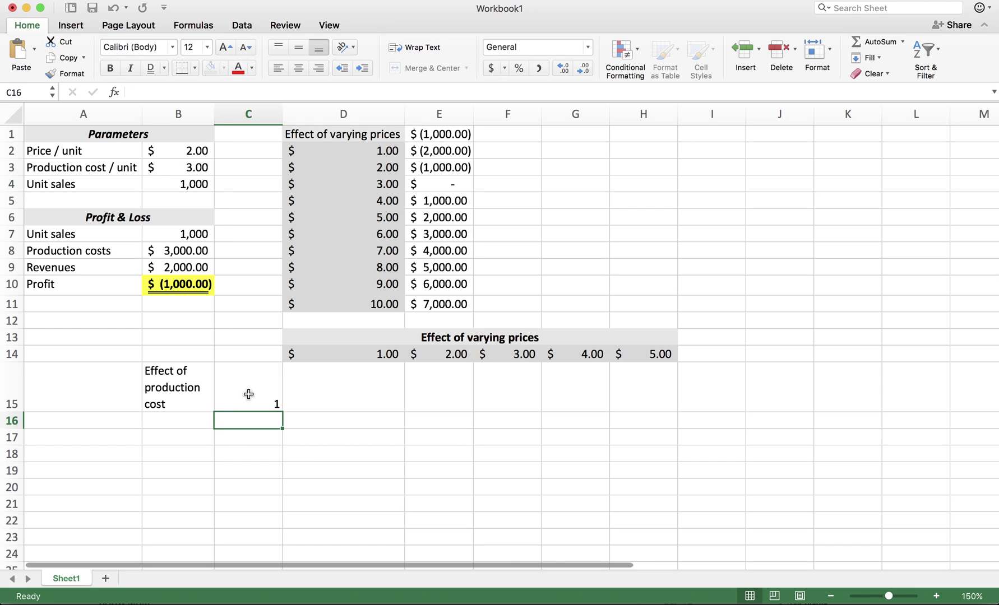
{"action": "left_click", "coordinate": [275, 409]}
{"action": "left_click_drag", "start_coordinate": [281, 411], "coordinate": [280, 481]}
{"action": "left_click", "coordinate": [291, 488]}
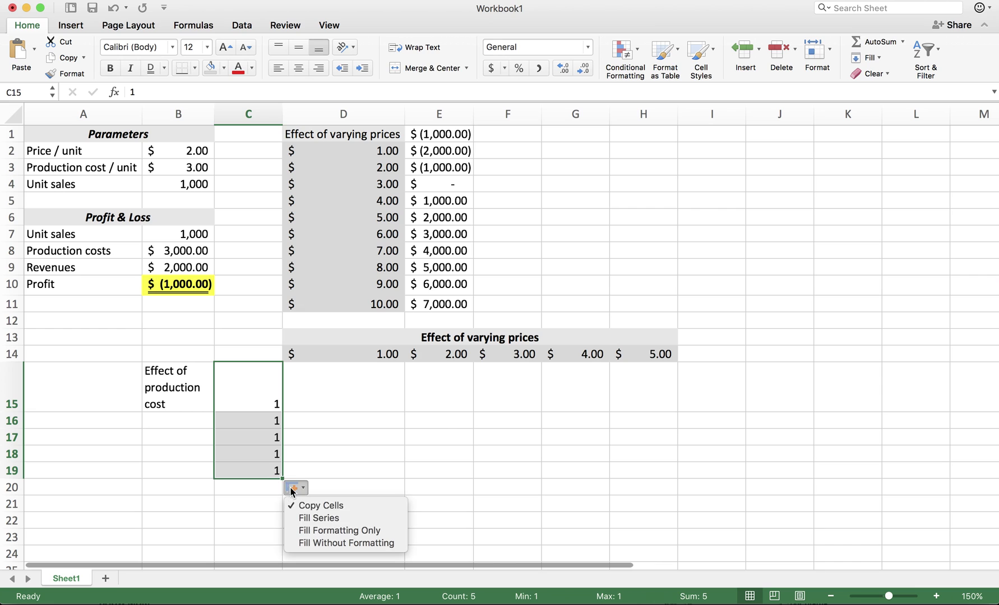
{"action": "left_click", "coordinate": [308, 518]}
{"action": "left_click", "coordinate": [491, 68]}
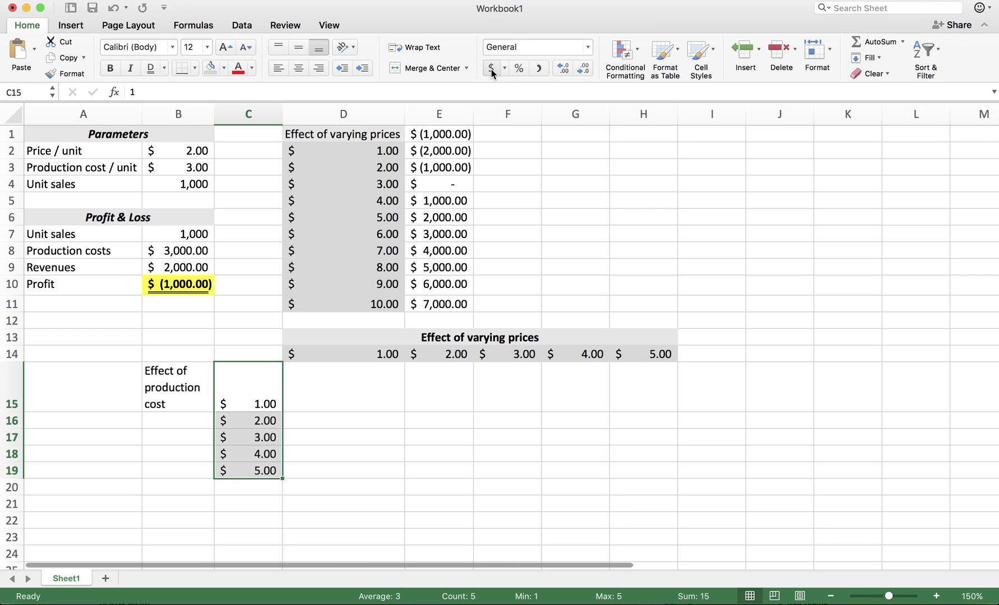
Step: Merge and center the "Effect of production cost" label across B15:B19 and align it to the vertical middle
{"action": "left_click_drag", "start_coordinate": [176, 379], "coordinate": [190, 472]}
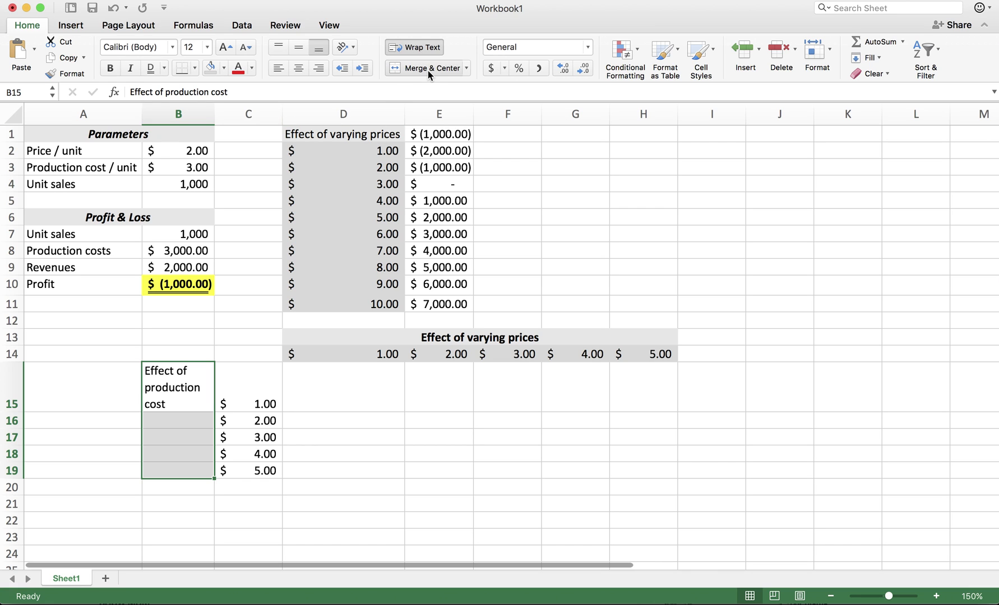
{"action": "left_click", "coordinate": [428, 67]}
{"action": "left_click", "coordinate": [295, 48]}
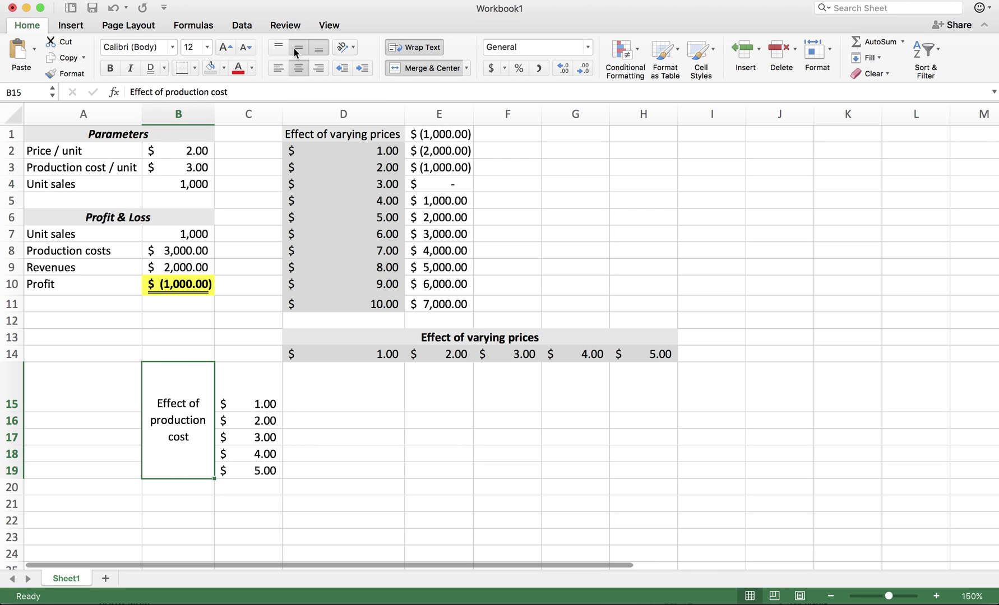
Step: Shade the production cost label and its values in B15:C19 with a light grey fill
{"action": "left_click_drag", "start_coordinate": [247, 396], "coordinate": [250, 418]}
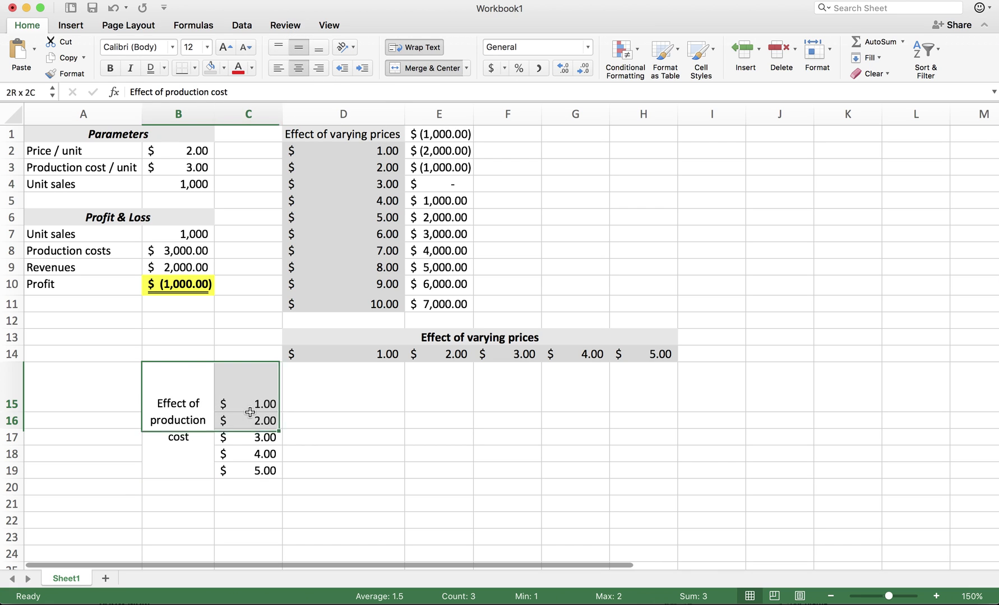
{"action": "left_click", "coordinate": [253, 470]}
{"action": "left_click_drag", "start_coordinate": [254, 471], "coordinate": [185, 373]}
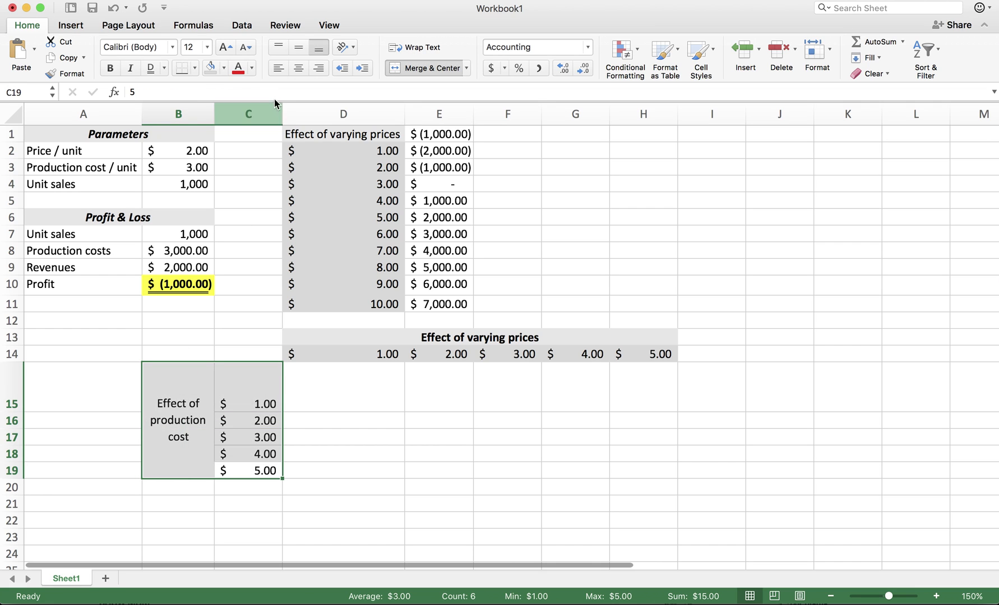
{"action": "left_click", "coordinate": [353, 392]}
Step: Make the "Effect of production cost" label bold and reduce row 15 to the height of the other rows
{"action": "left_click", "coordinate": [196, 403]}
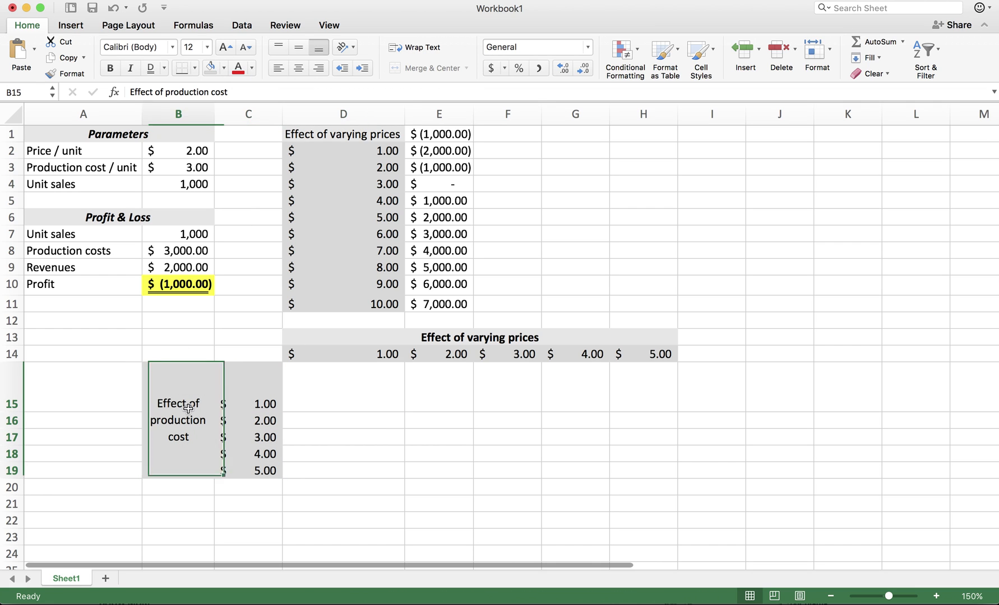
{"action": "left_click", "coordinate": [108, 69]}
{"action": "left_click", "coordinate": [339, 387]}
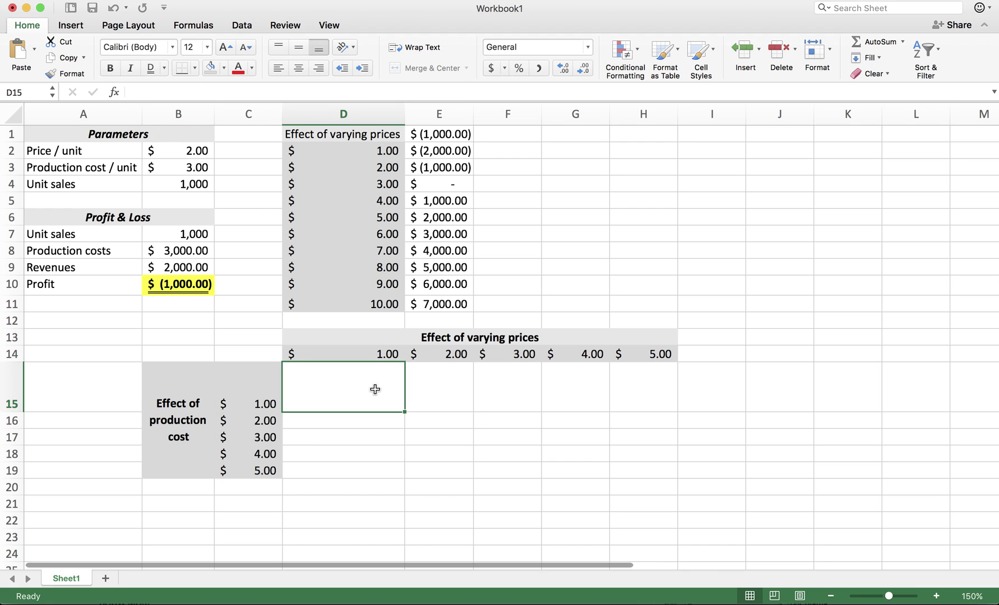
{"action": "left_click_drag", "start_coordinate": [14, 413], "coordinate": [16, 379]}
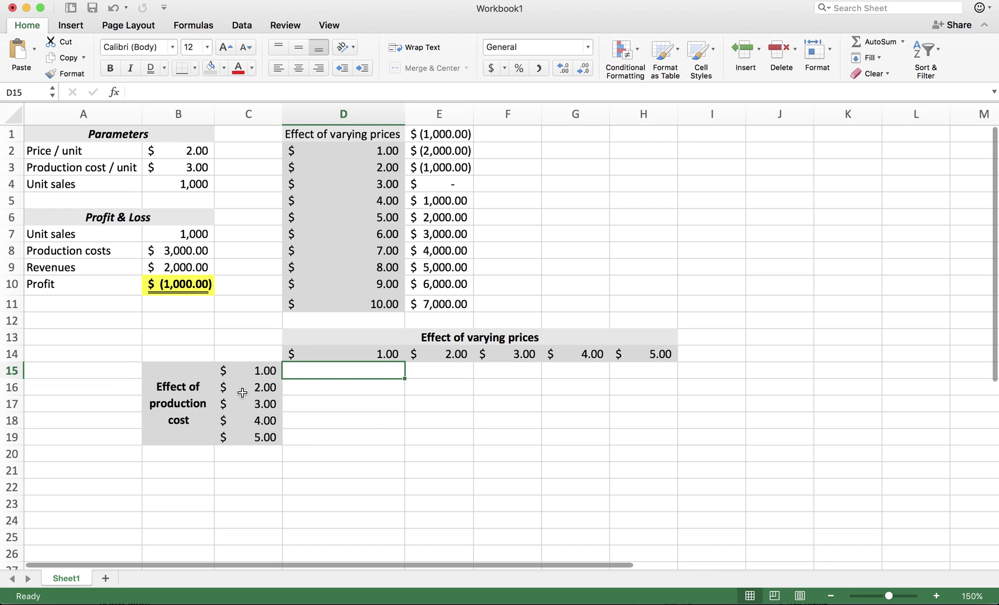
Step: Examine the empty grid D15:H19 and how it pairs the prices in row 14 with the production costs in column C
{"action": "left_click_drag", "start_coordinate": [370, 374], "coordinate": [644, 440]}
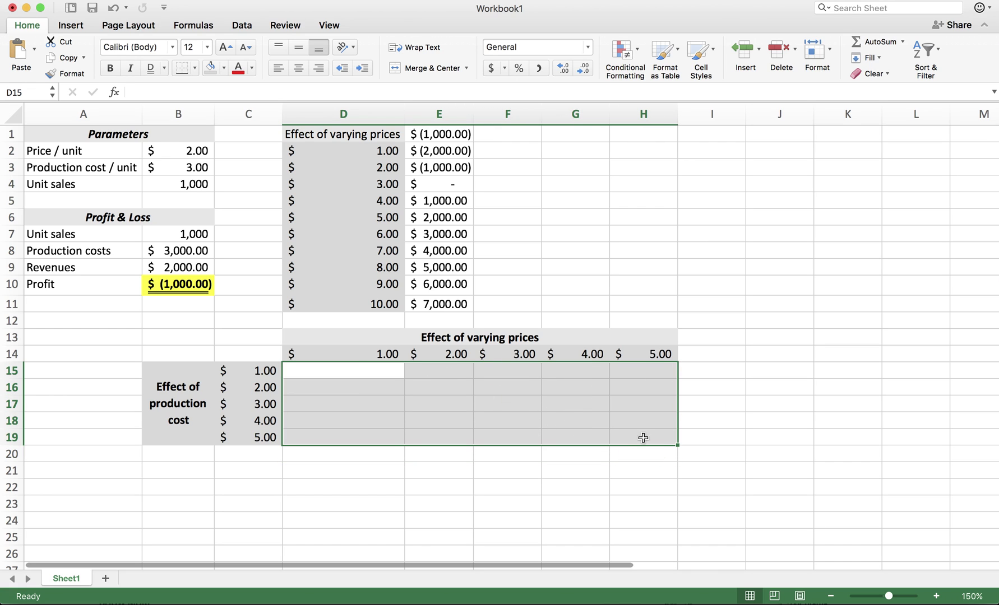
{"action": "left_click", "coordinate": [359, 372]}
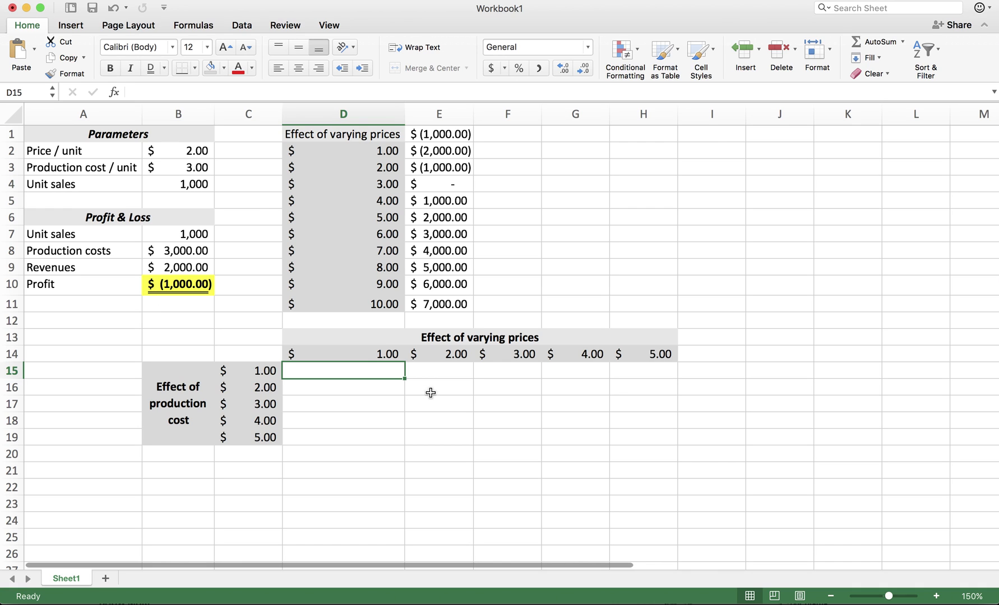
{"action": "left_click", "coordinate": [443, 390]}
{"action": "left_click", "coordinate": [516, 393]}
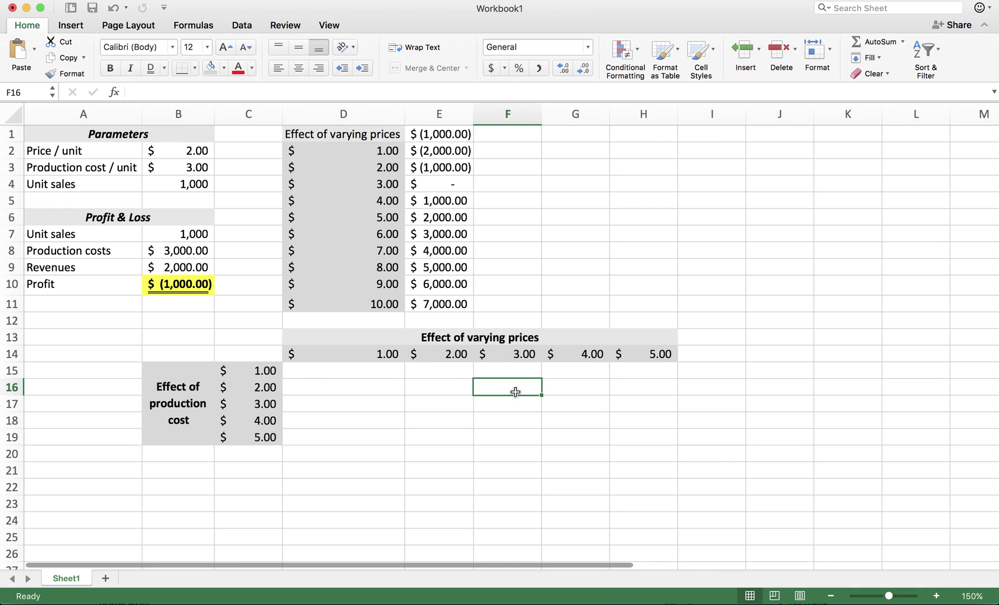
{"action": "left_click", "coordinate": [390, 357]}
{"action": "left_click", "coordinate": [448, 354]}
{"action": "left_click", "coordinate": [516, 353]}
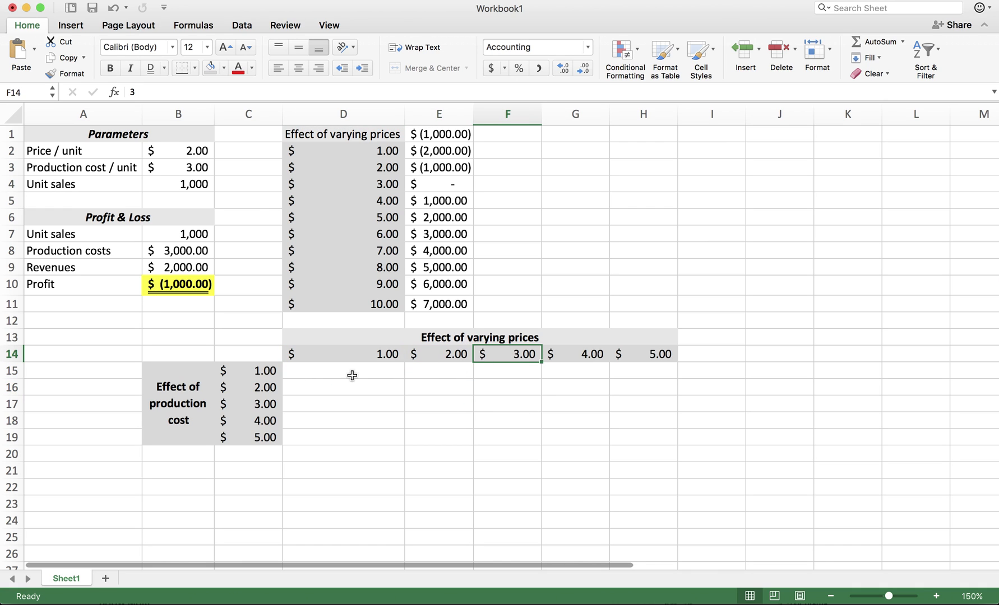
{"action": "left_click", "coordinate": [263, 371]}
{"action": "left_click", "coordinate": [263, 388]}
{"action": "left_click", "coordinate": [264, 404]}
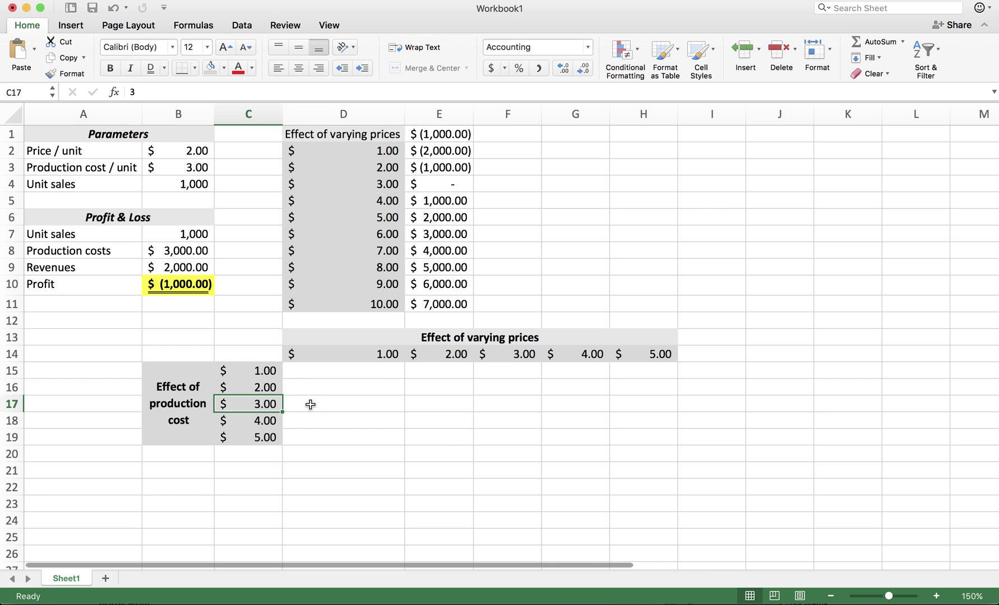
{"action": "scroll", "coordinate": [310, 405], "scroll_direction": "up", "scroll_amount": 1}
{"action": "left_click_drag", "start_coordinate": [370, 373], "coordinate": [639, 436]}
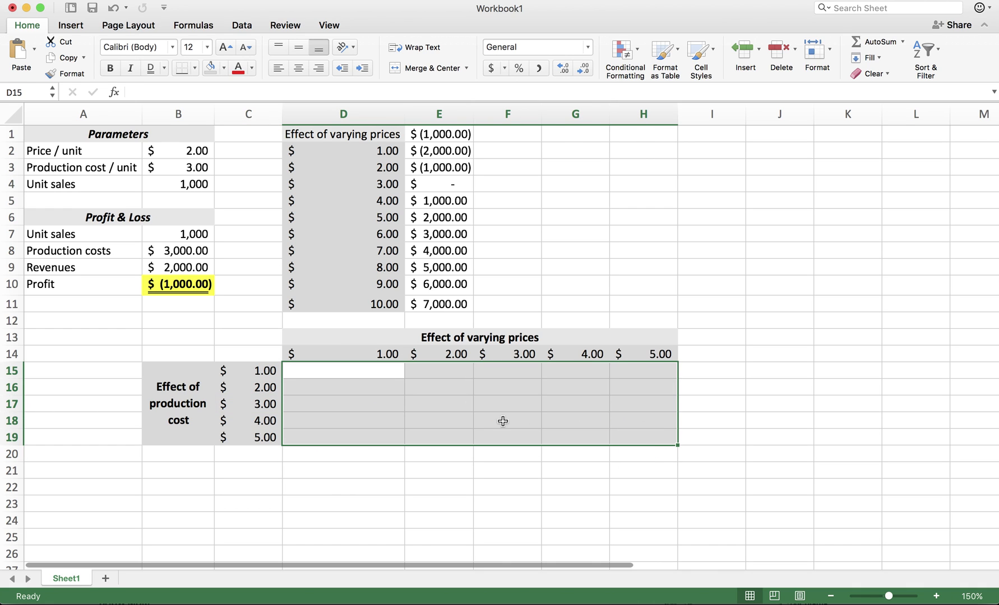
{"action": "left_click", "coordinate": [361, 375]}
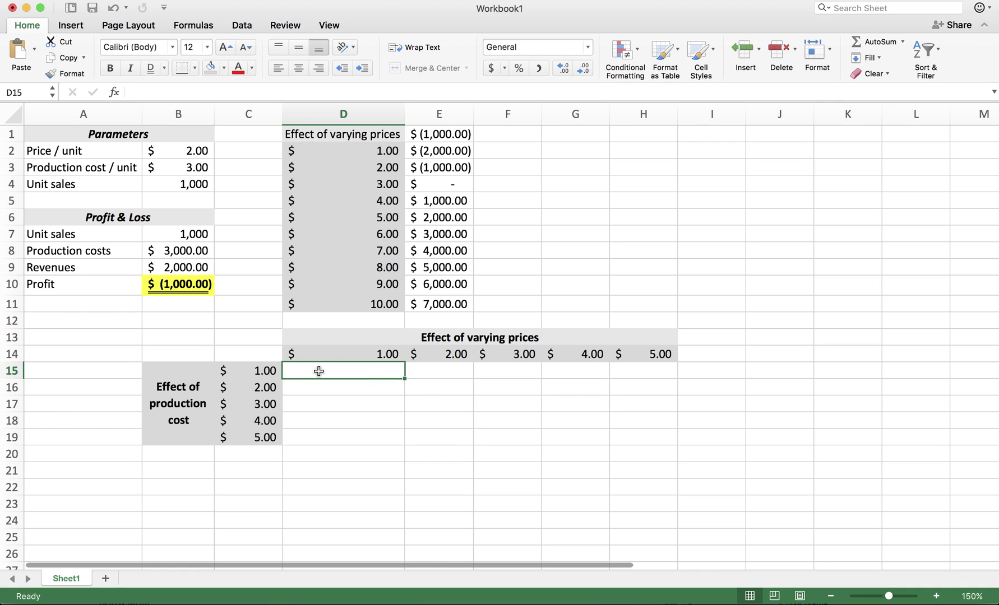
Step: Link corner cell C14 to the profit result with the formula =B10
{"action": "left_click", "coordinate": [262, 356]}
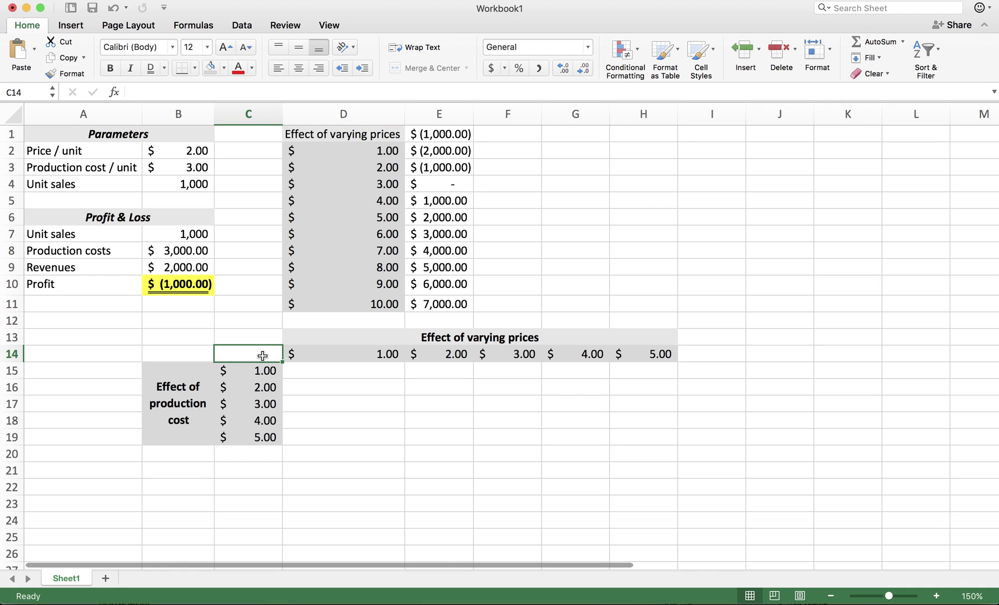
{"action": "type", "text": "="}
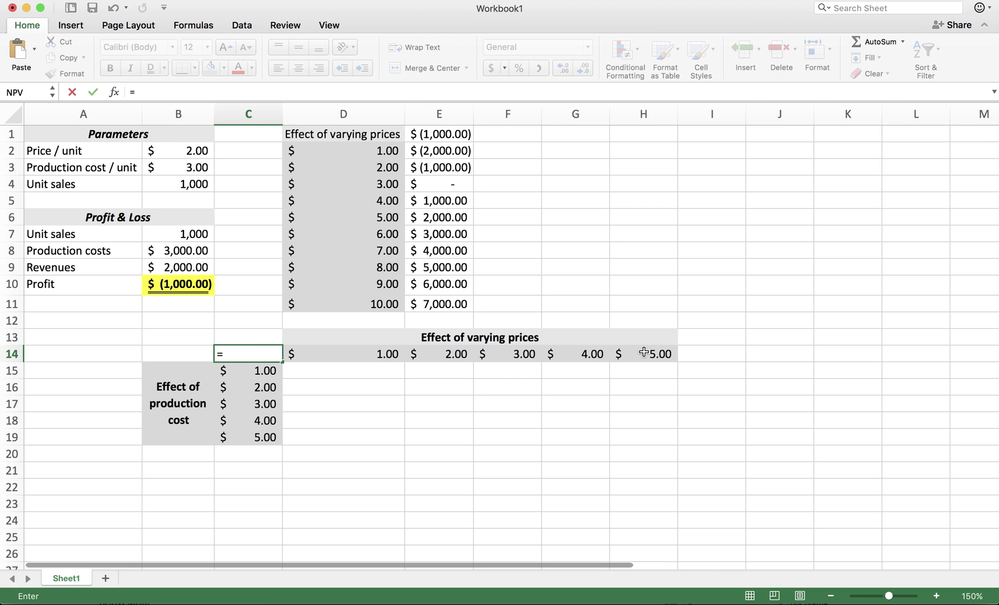
{"action": "left_click", "coordinate": [180, 284]}
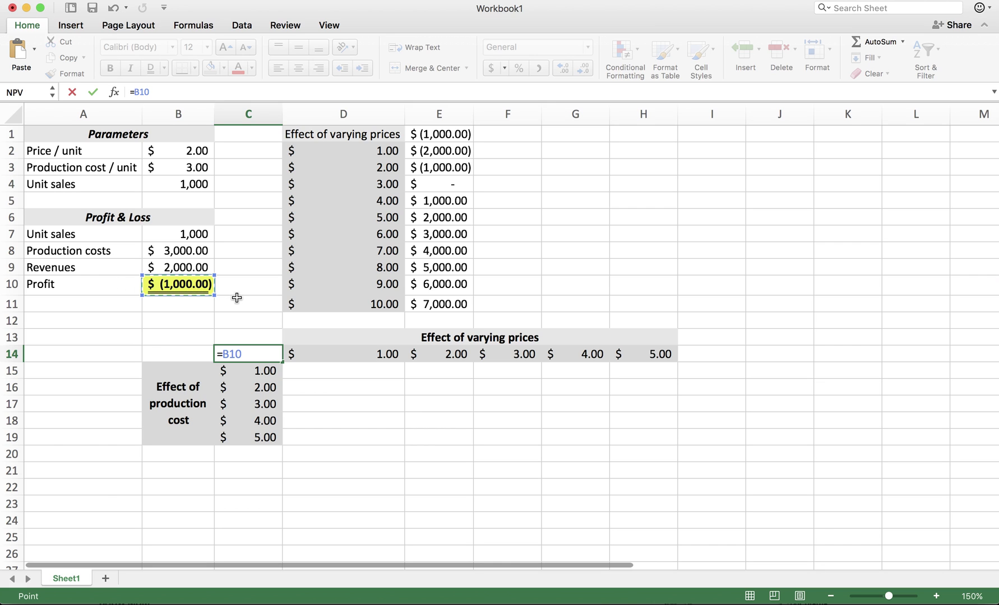
{"action": "key", "text": "Return"}
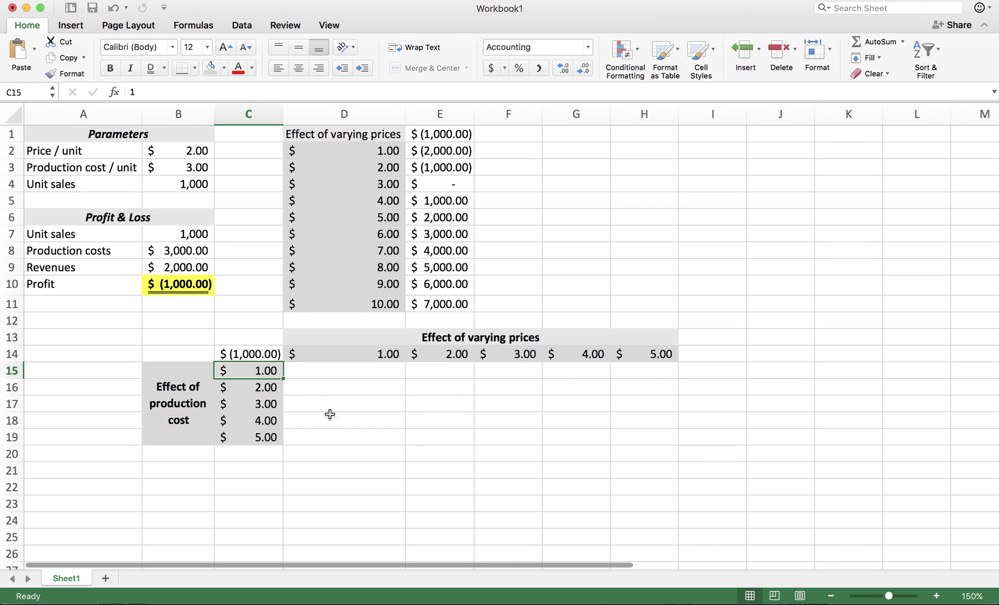
Step: Start a what-if Data Table on C14:H19 and set its column input cell to the production cost in B3
{"action": "left_click_drag", "start_coordinate": [253, 355], "coordinate": [637, 438]}
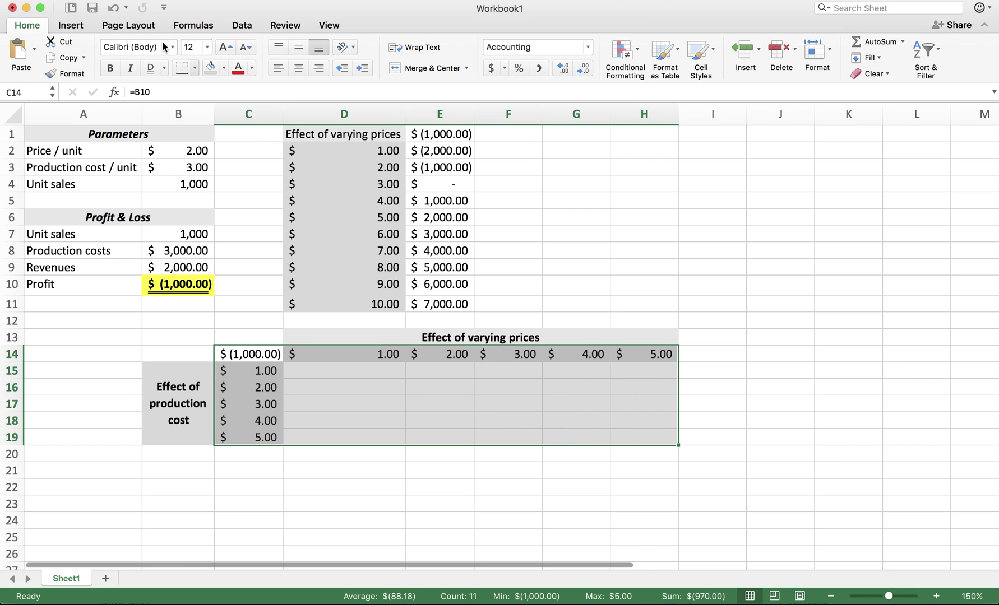
{"action": "left_click", "coordinate": [242, 26]}
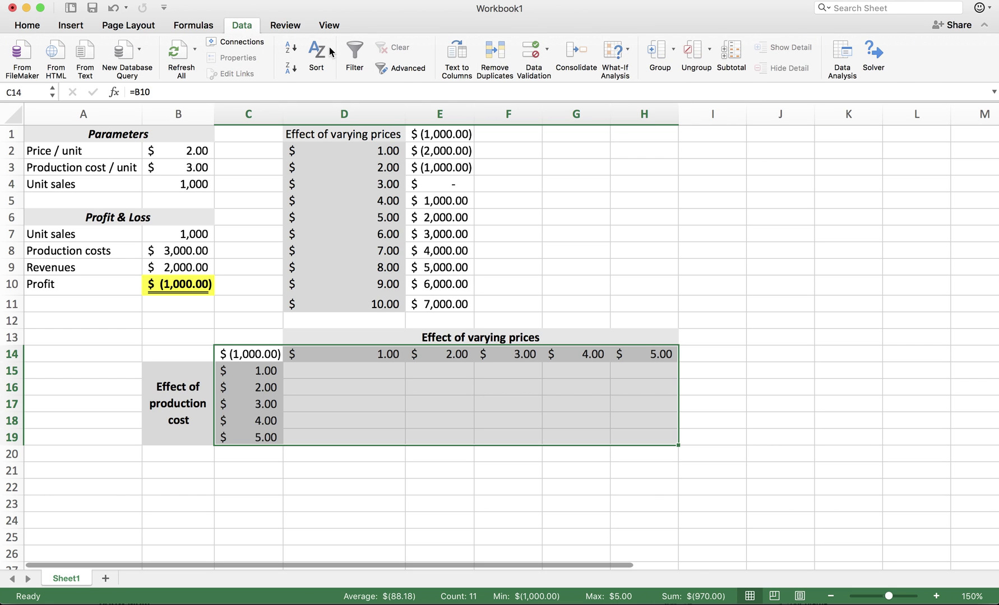
{"action": "left_click", "coordinate": [625, 58]}
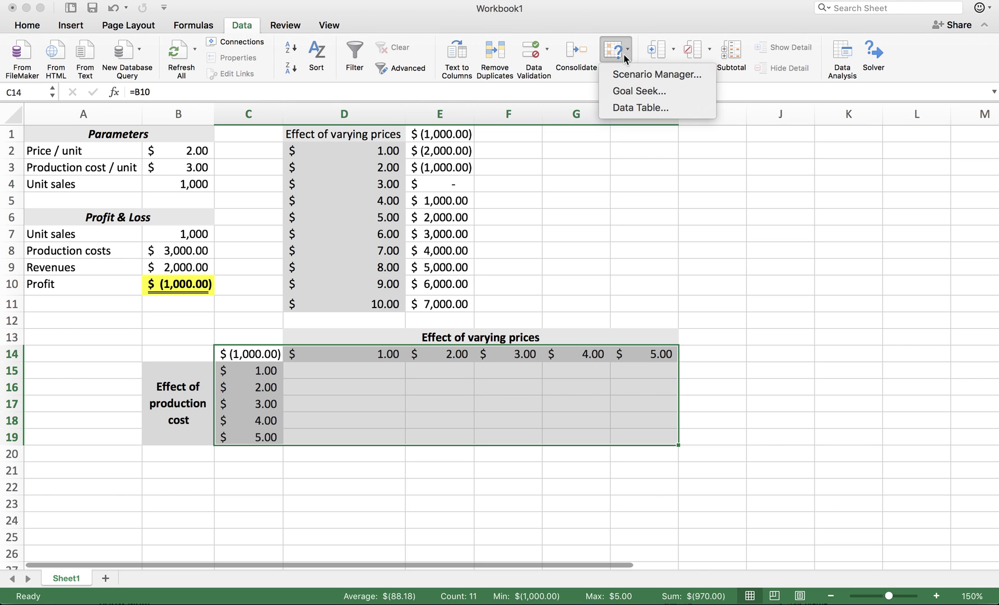
{"action": "left_click", "coordinate": [630, 109]}
{"action": "left_click_drag", "start_coordinate": [484, 139], "coordinate": [623, 215]}
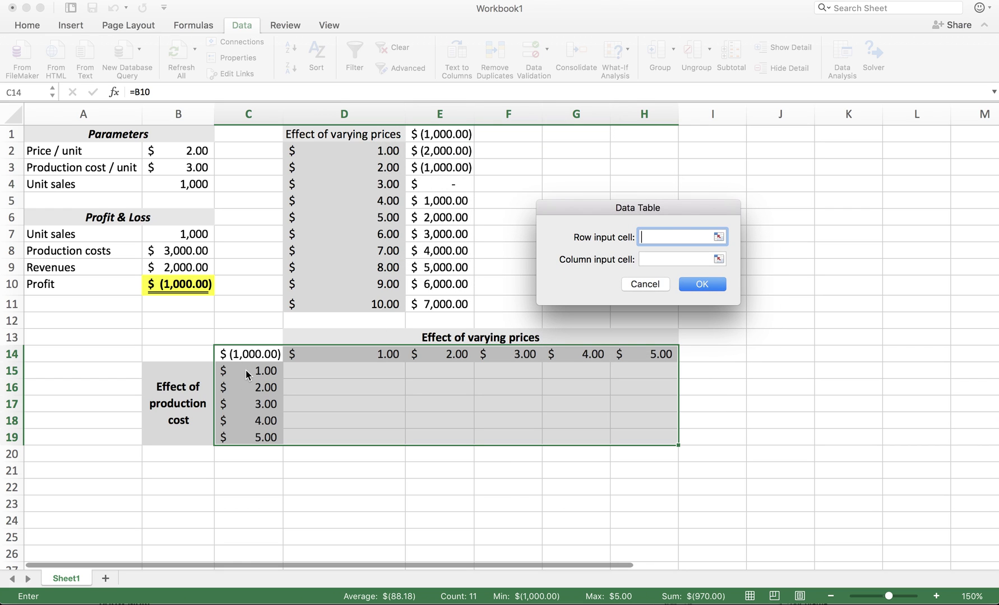
{"action": "left_click", "coordinate": [673, 260]}
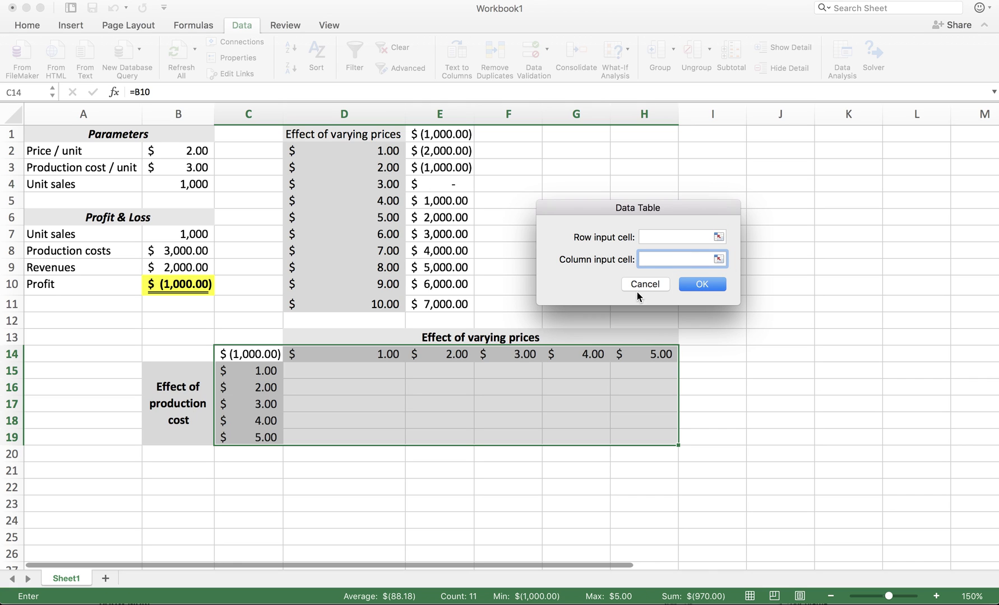
{"action": "left_click", "coordinate": [718, 259]}
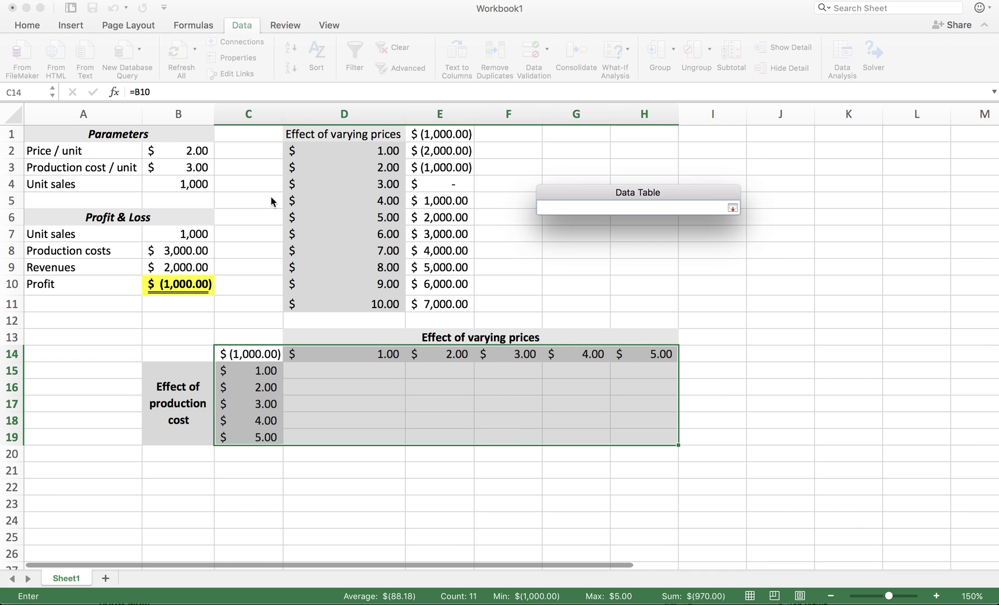
{"action": "left_click", "coordinate": [179, 169]}
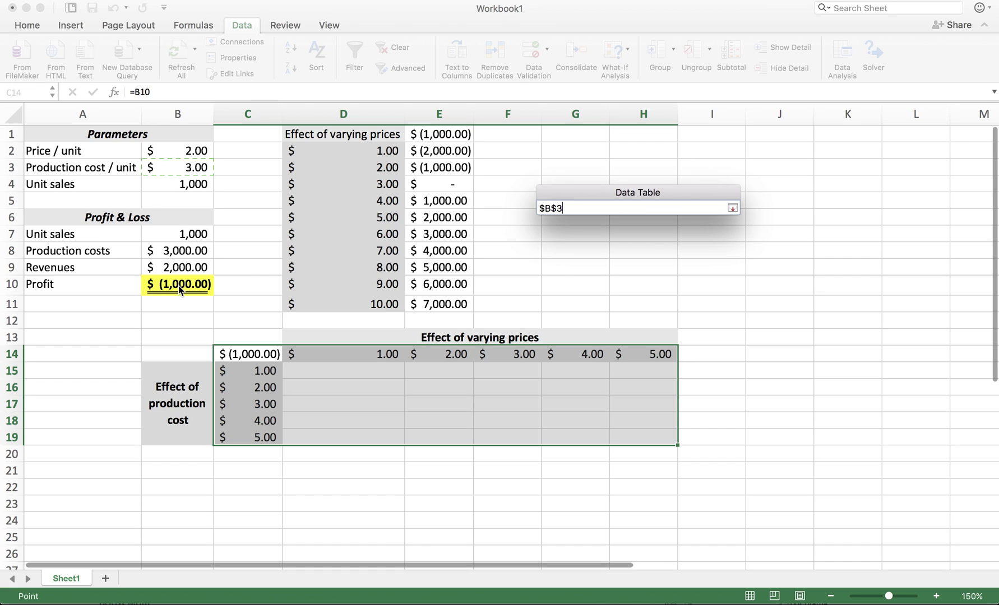
{"action": "left_click", "coordinate": [731, 209]}
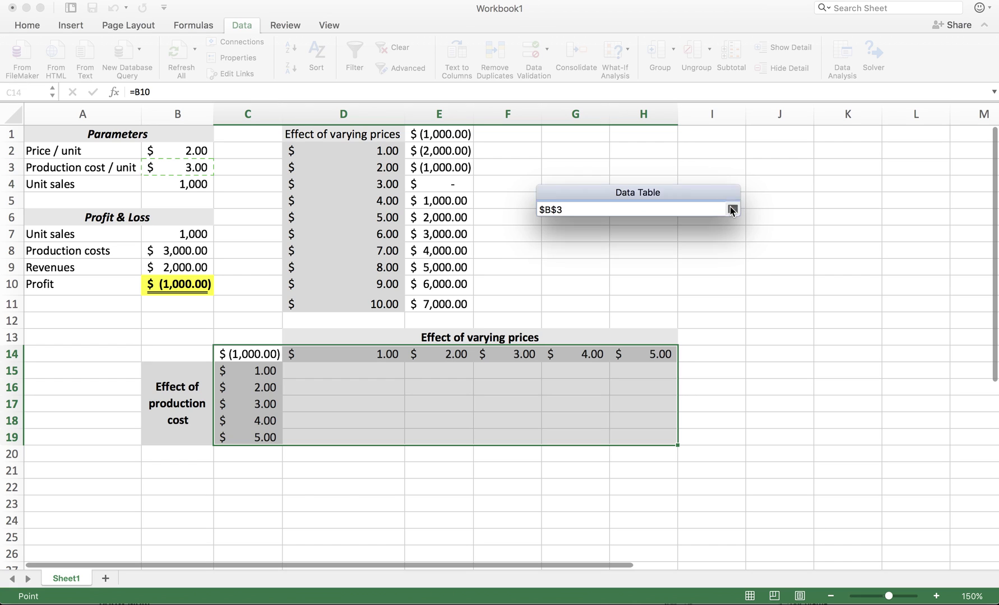
Step: Set the data table's row input cell to the unit price in B2 and generate the two-variable table
{"action": "left_click", "coordinate": [654, 237]}
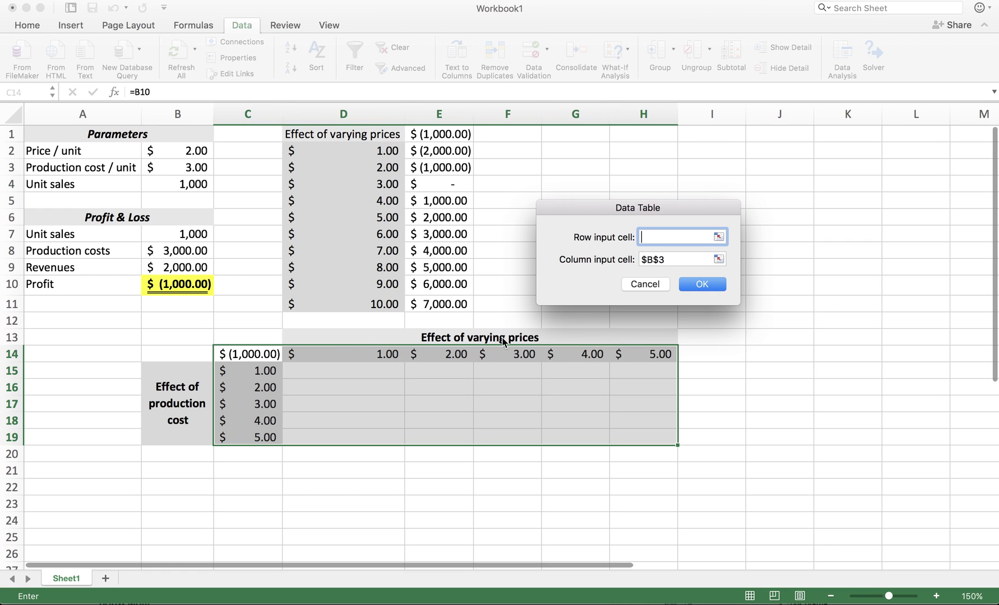
{"action": "left_click", "coordinate": [718, 238]}
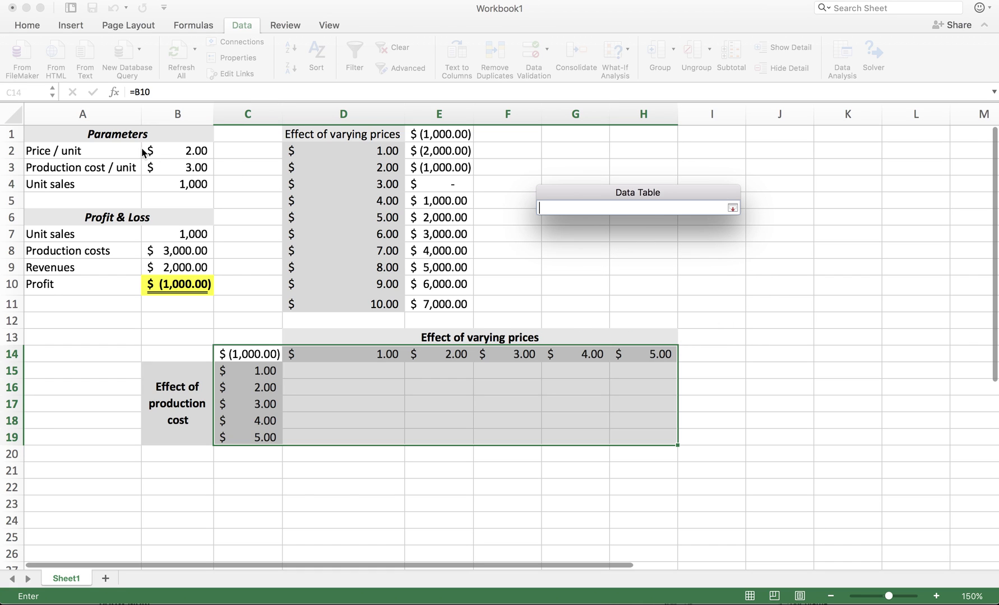
{"action": "left_click", "coordinate": [181, 155]}
{"action": "left_click", "coordinate": [732, 208]}
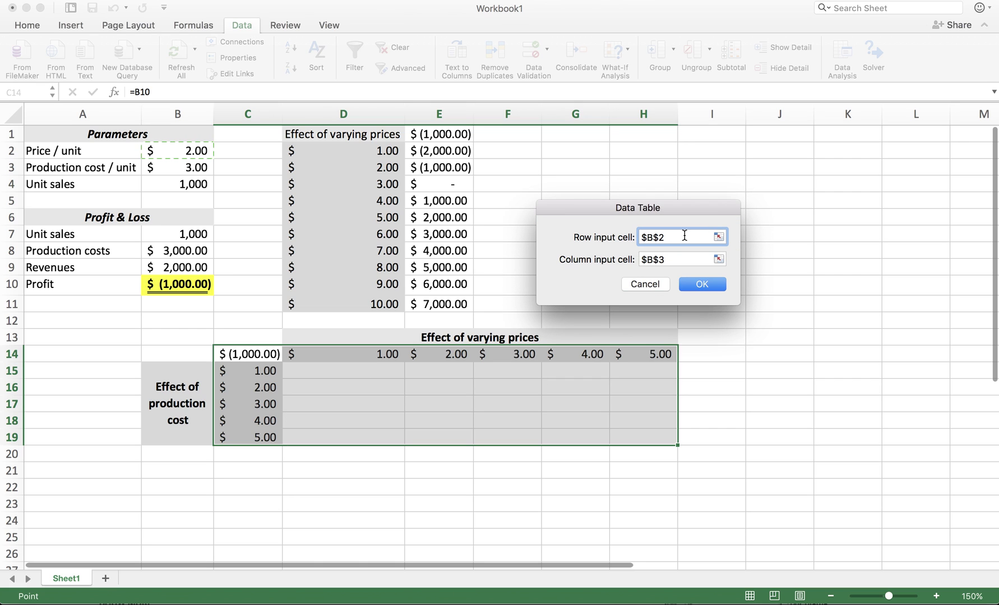
{"action": "left_click", "coordinate": [700, 286]}
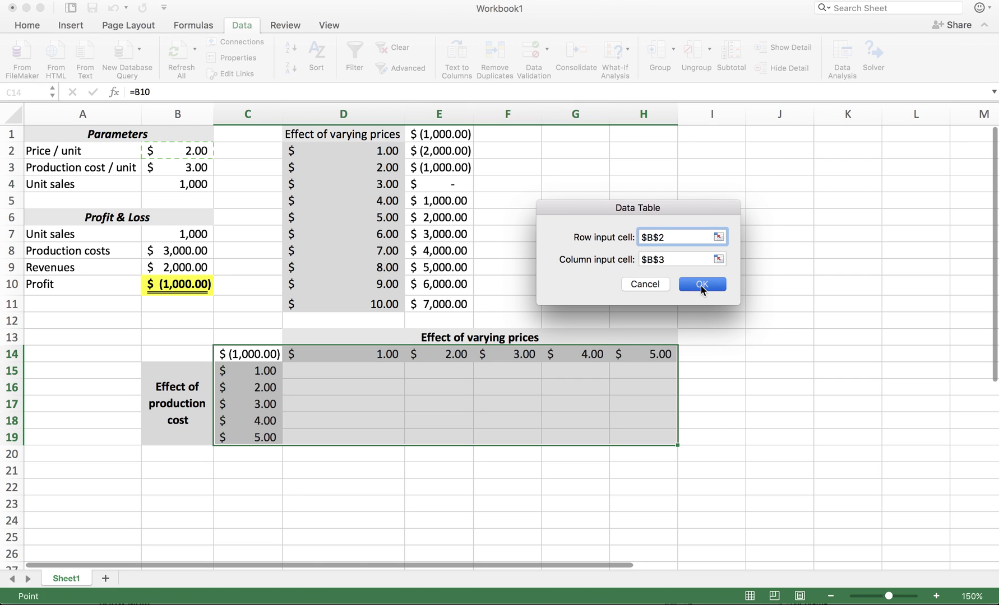
Step: Format the two-variable results in D15:H19 as dollar amounts in accounting format
{"action": "left_click", "coordinate": [361, 371]}
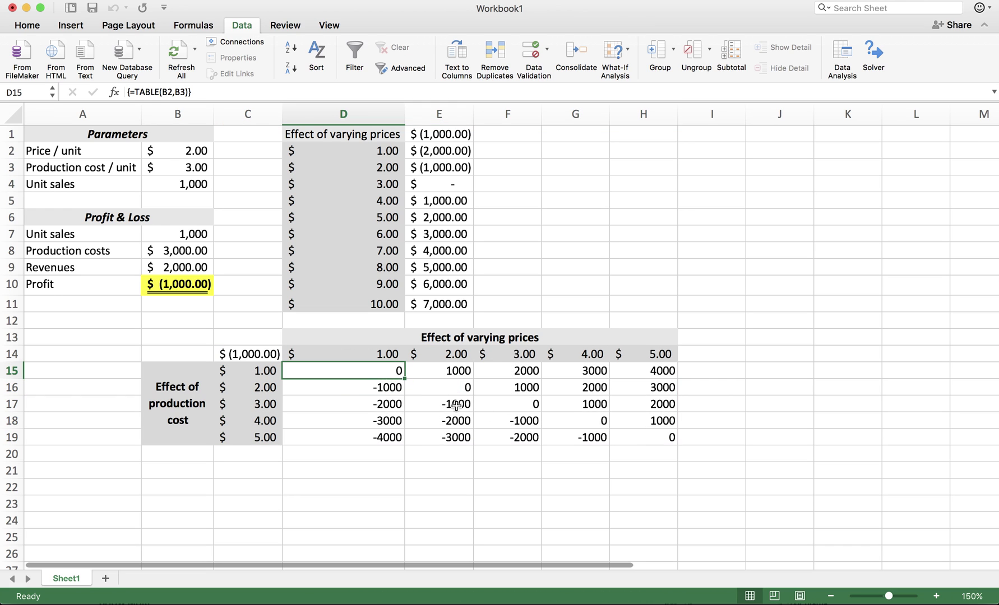
{"action": "left_click", "coordinate": [630, 438], "text": "shift"}
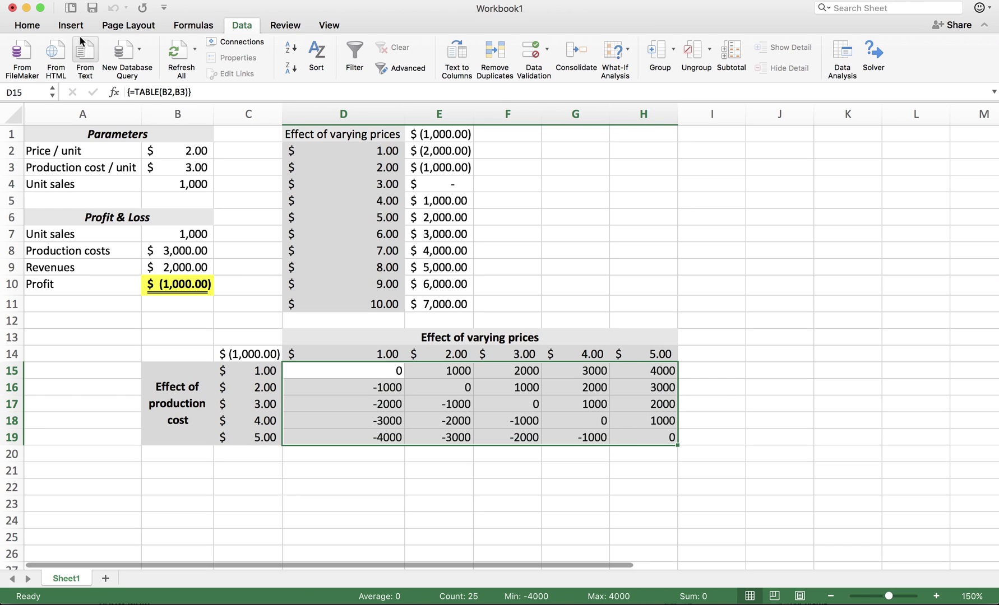
{"action": "left_click", "coordinate": [27, 25]}
{"action": "left_click", "coordinate": [490, 68]}
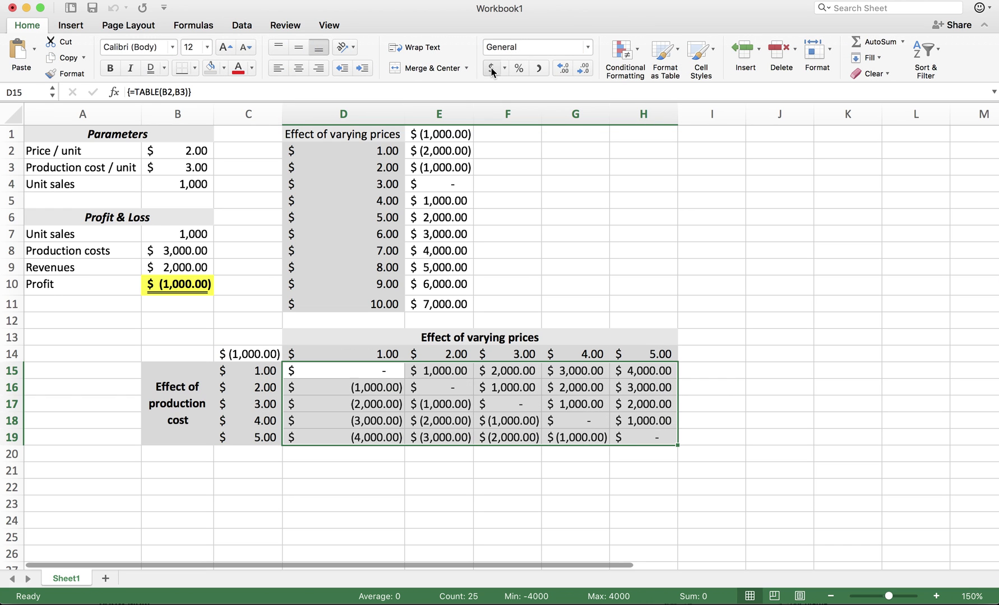
{"action": "left_click", "coordinate": [531, 267]}
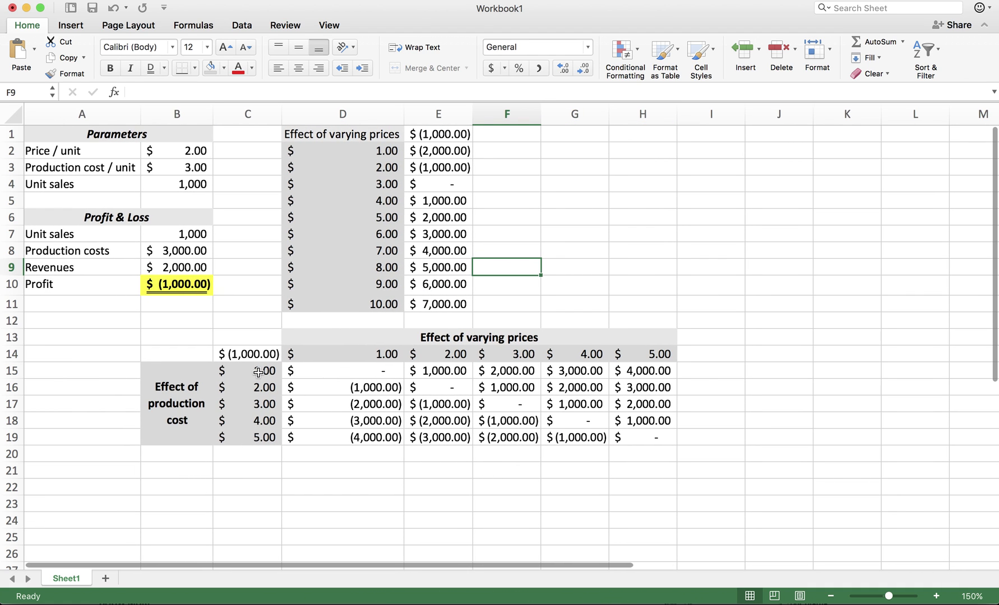
Step: Examine the profits in D15:H19 against the prices in row 14 and the production costs in column C
{"action": "left_click", "coordinate": [327, 354]}
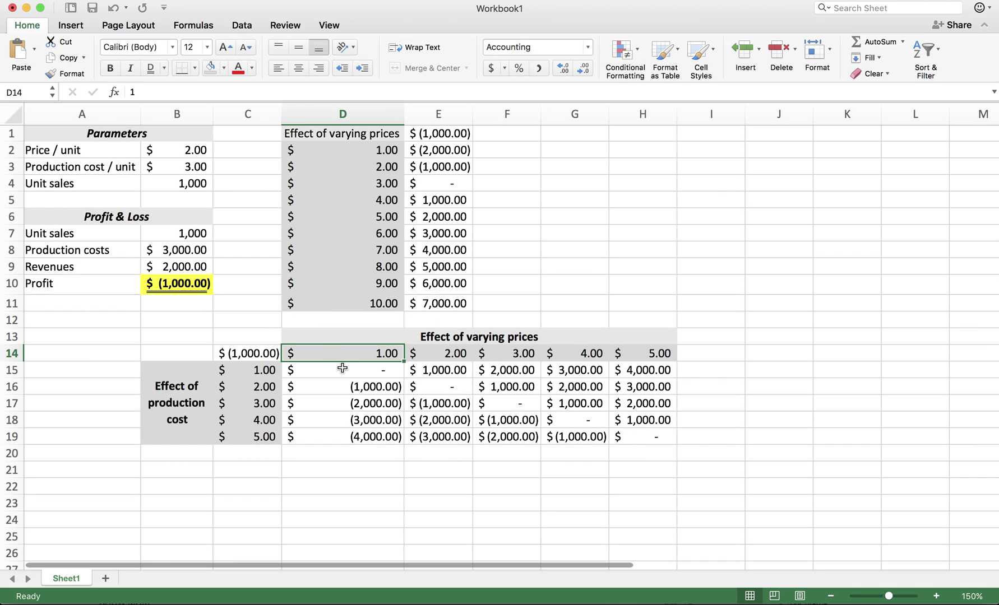
{"action": "left_click", "coordinate": [396, 368]}
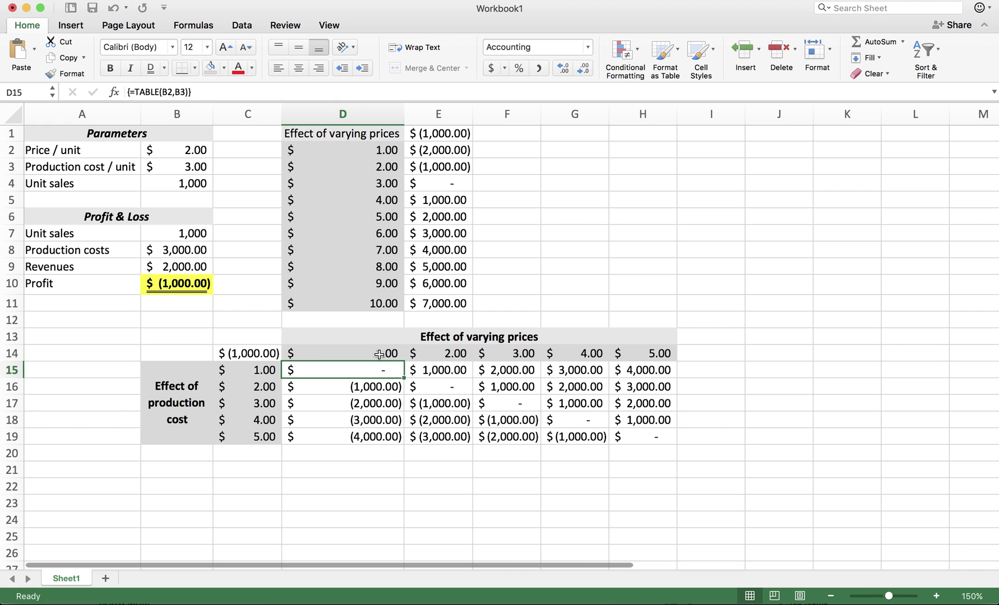
{"action": "left_click", "coordinate": [252, 405]}
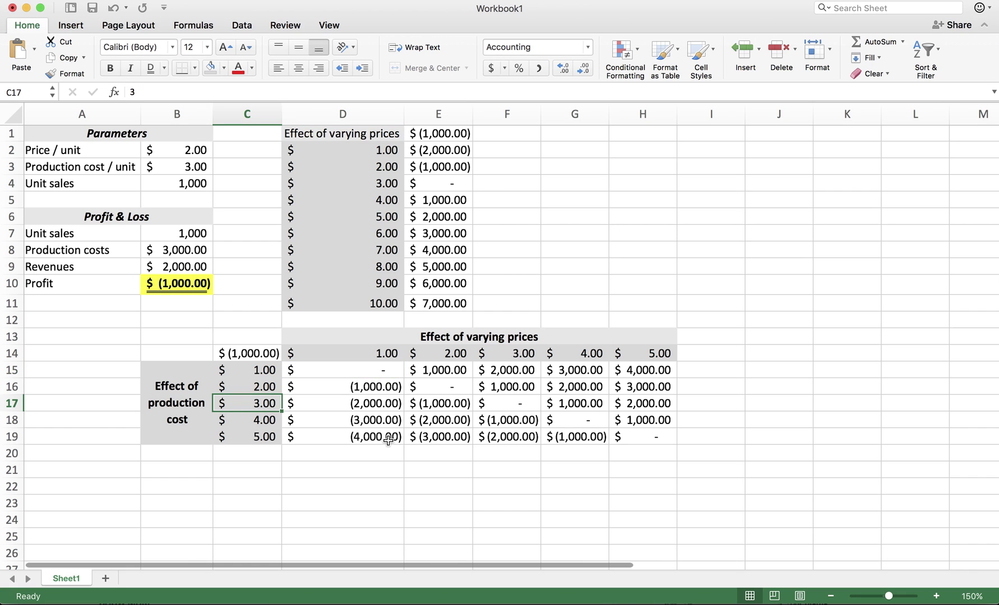
{"action": "left_click", "coordinate": [365, 353]}
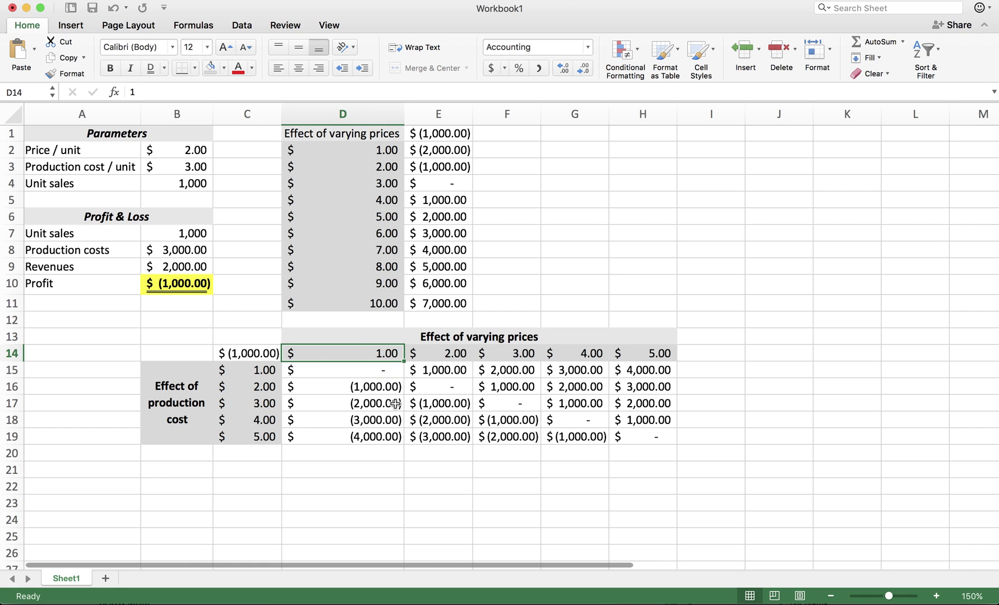
{"action": "left_click_drag", "start_coordinate": [390, 386], "coordinate": [379, 443]}
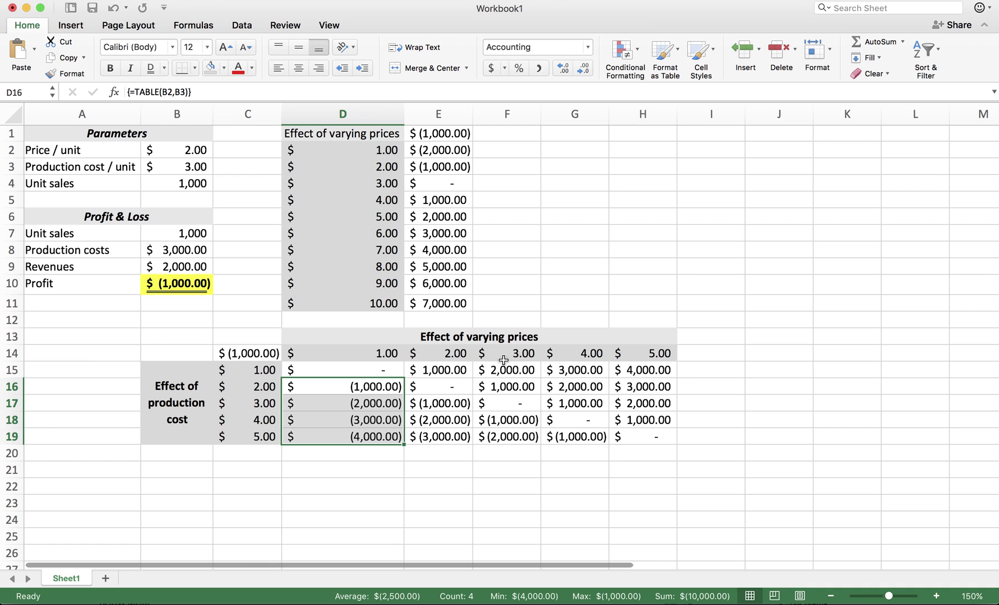
{"action": "scroll", "coordinate": [486, 357], "scroll_direction": "up", "scroll_amount": 2}
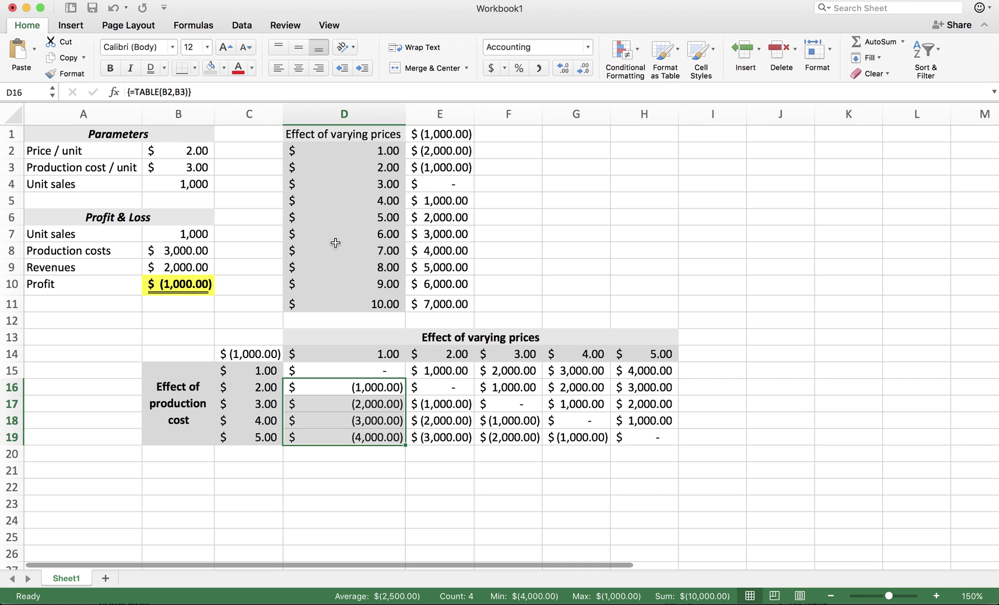
{"action": "left_click", "coordinate": [574, 245]}
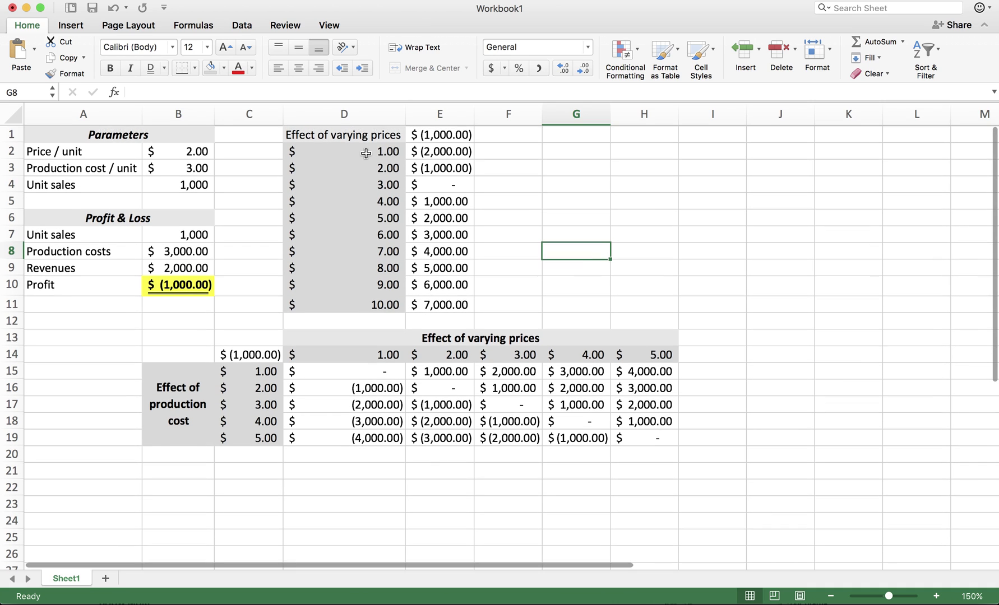
Step: Insert a recommended scatter chart with straight lines and markers from the price and profit values in D2:E11
{"action": "left_click", "coordinate": [403, 159]}
{"action": "left_click_drag", "start_coordinate": [403, 159], "coordinate": [443, 305]}
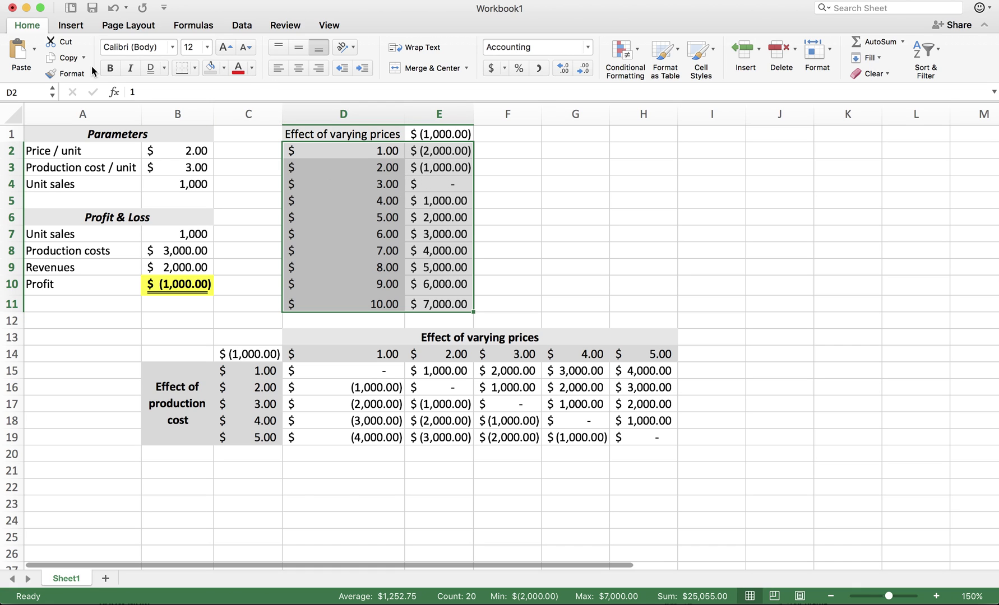
{"action": "left_click", "coordinate": [71, 25]}
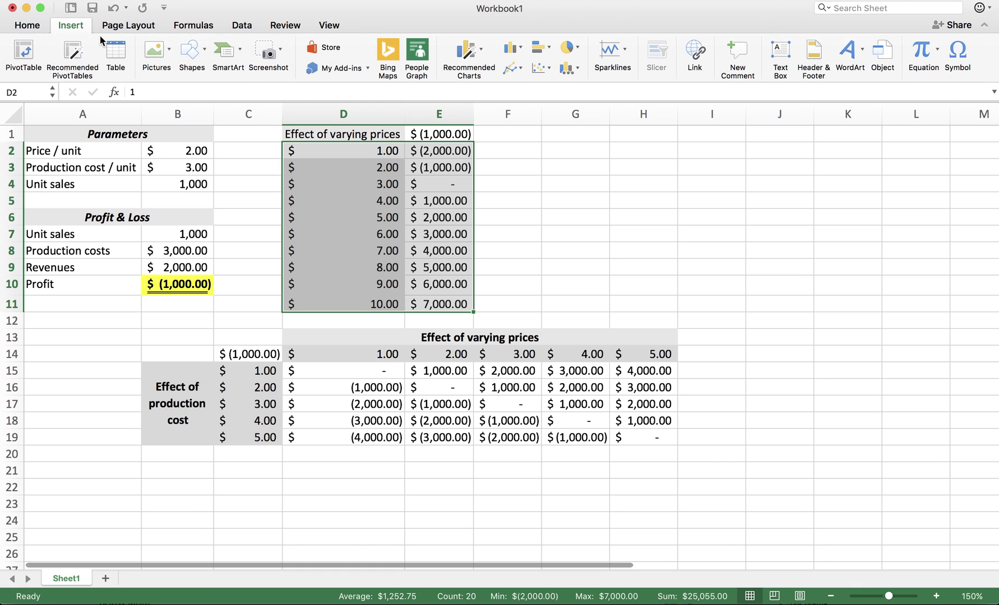
{"action": "left_click", "coordinate": [470, 56]}
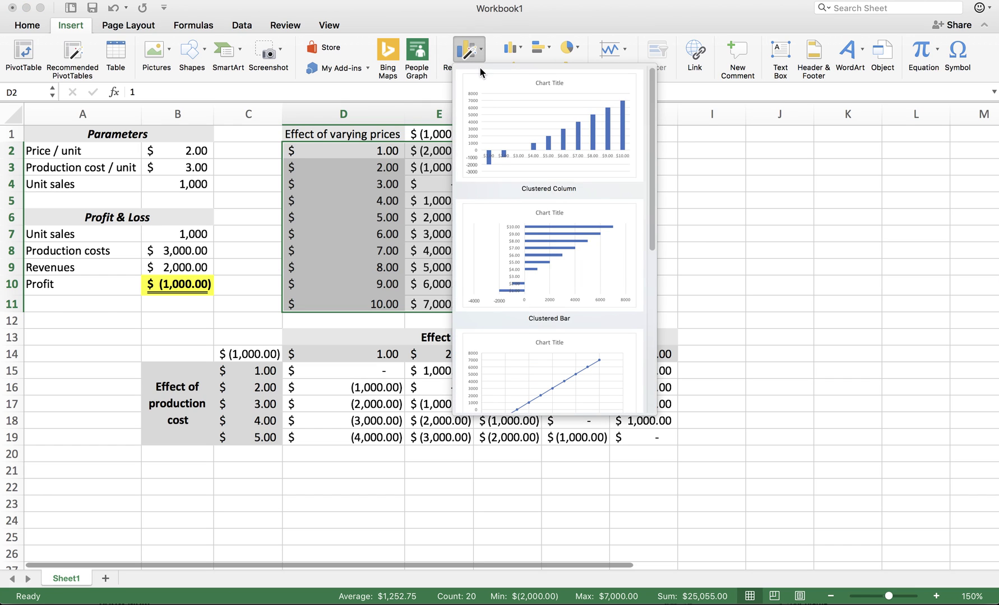
{"action": "left_click", "coordinate": [542, 370]}
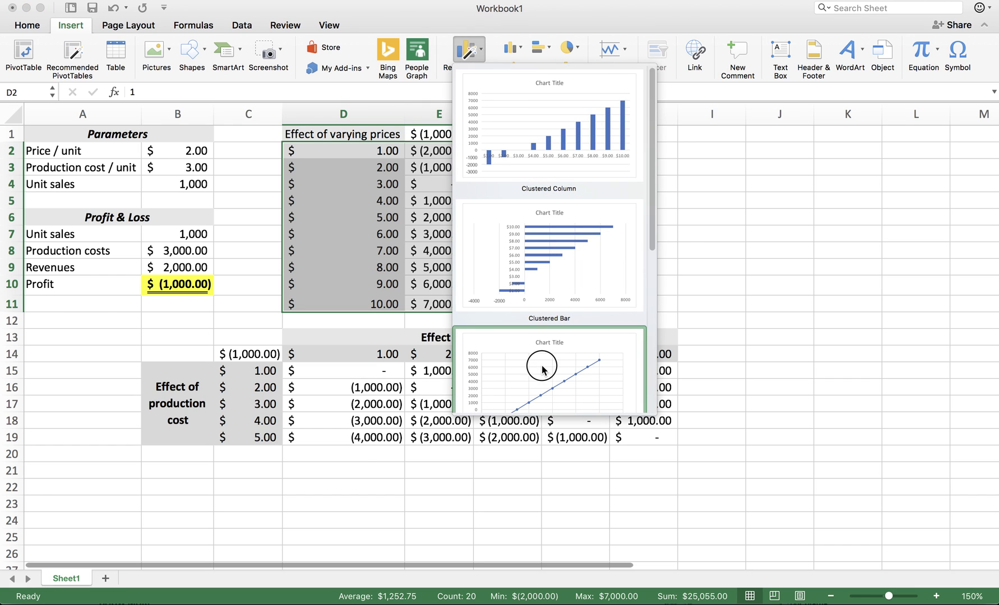
Step: Delete the chart's title, then move and shrink the chart to fit beside the one-variable table, spanning about F1:K10
{"action": "left_click", "coordinate": [507, 269]}
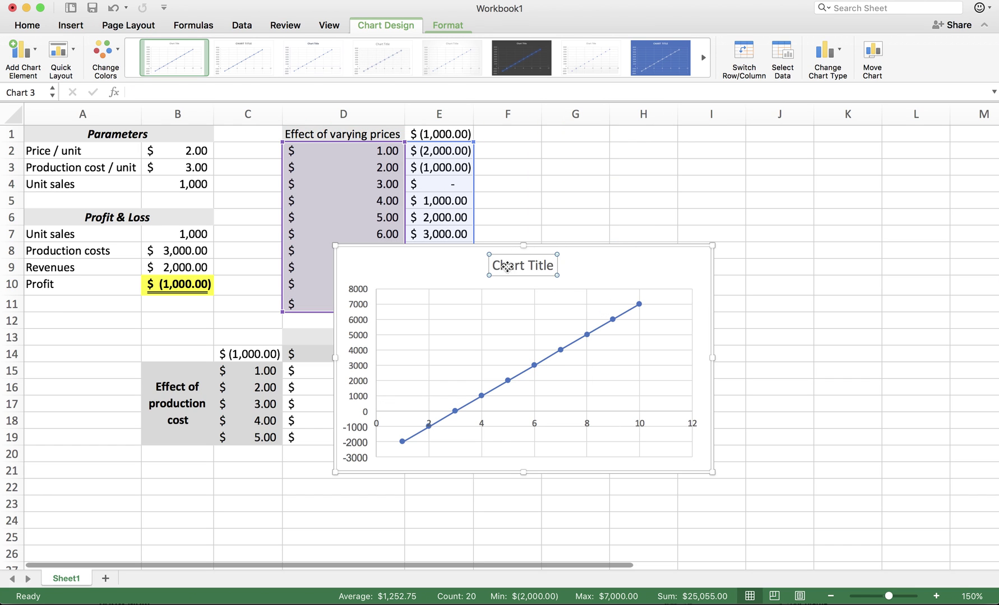
{"action": "key", "text": "Delete"}
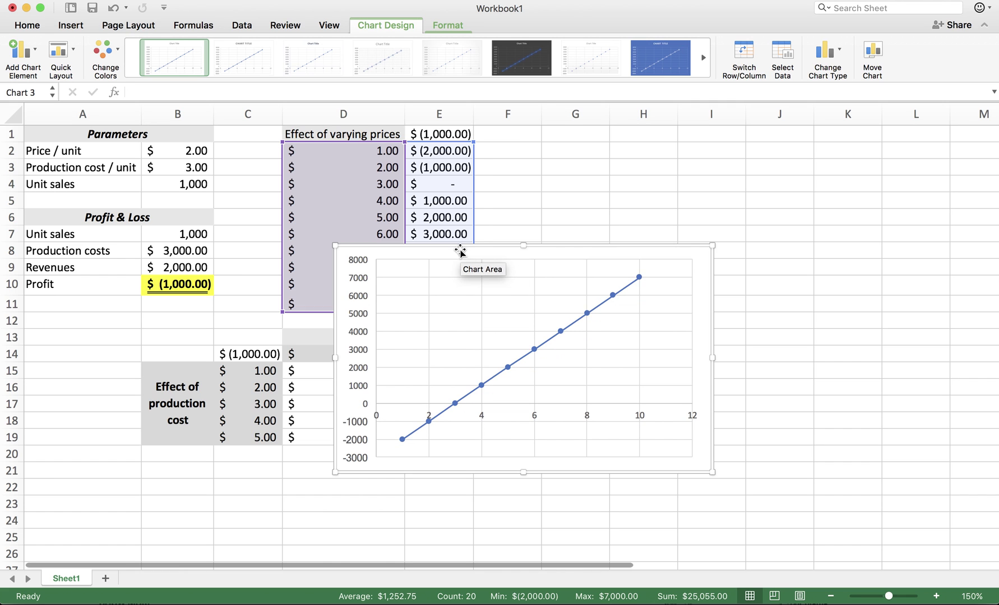
{"action": "left_click_drag", "start_coordinate": [461, 250], "coordinate": [622, 136]}
{"action": "left_click_drag", "start_coordinate": [498, 350], "coordinate": [507, 287]}
{"action": "left_click_drag", "start_coordinate": [604, 142], "coordinate": [595, 137]}
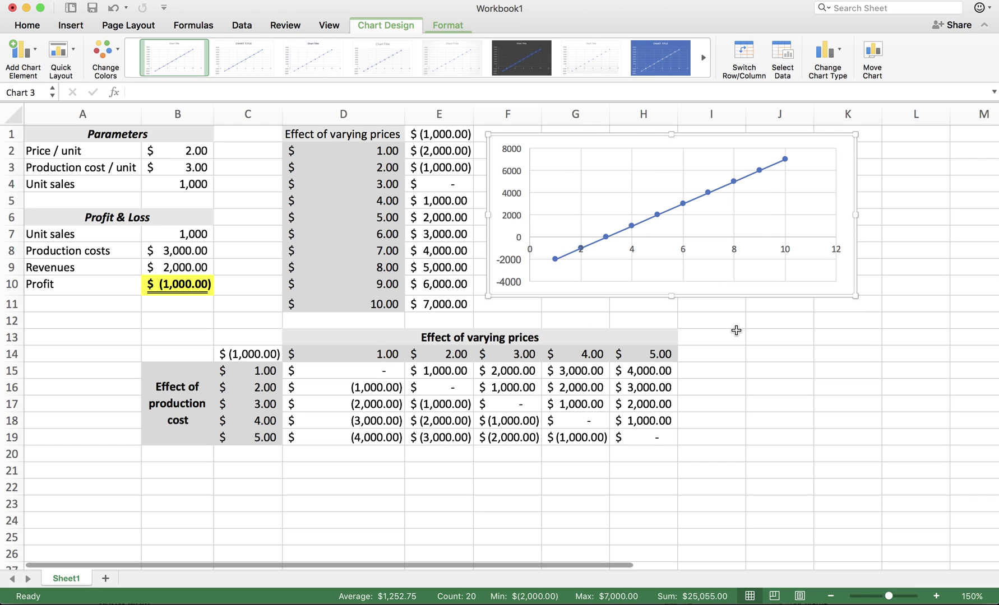
{"action": "left_click", "coordinate": [736, 330]}
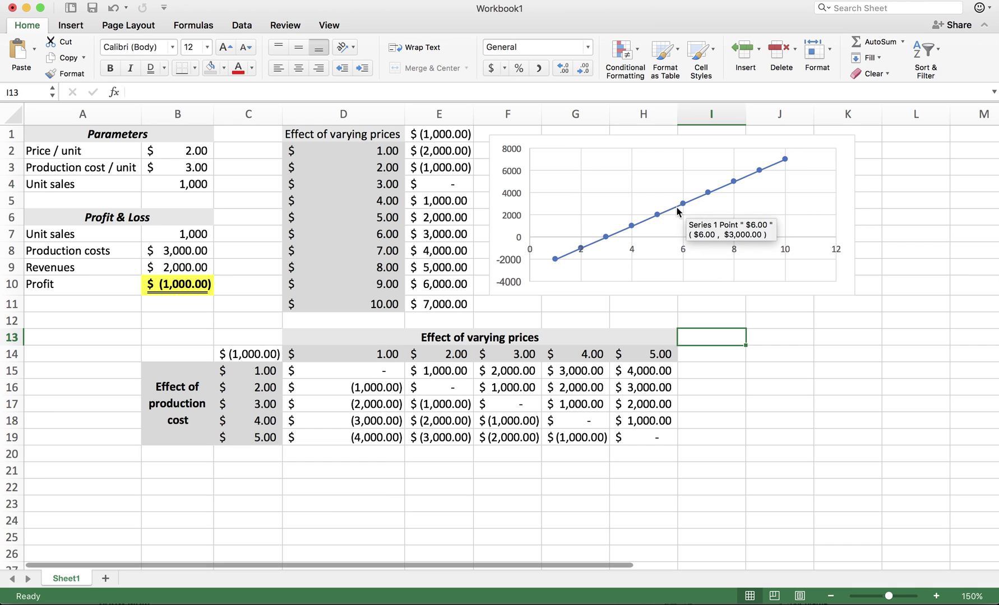
Step: Review the one-variable table in D2:E11 alongside its chart, and the price and production cost parameters in B2:B3
{"action": "scroll", "coordinate": [463, 189], "scroll_direction": "left", "scroll_amount": 1}
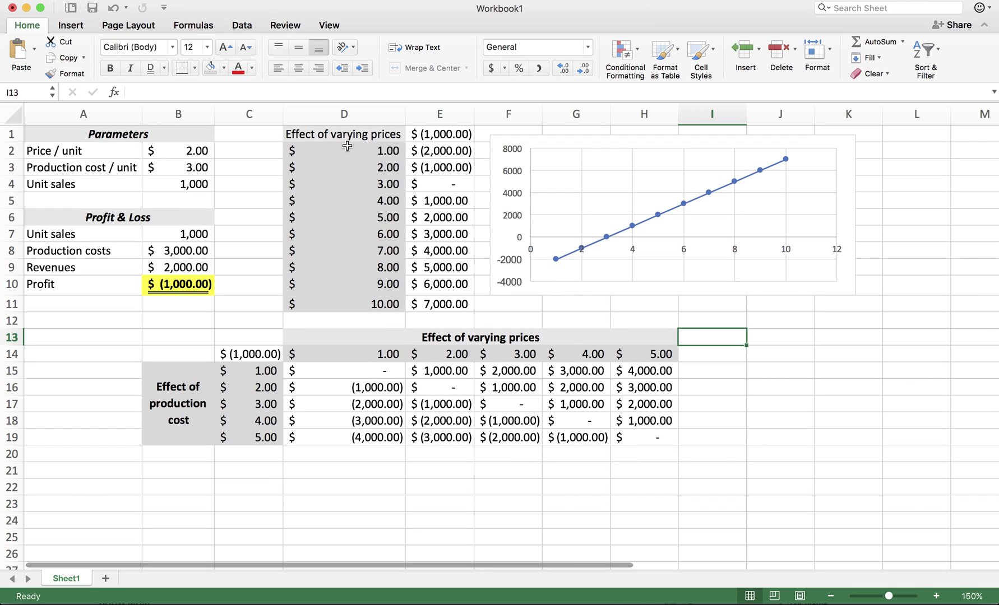
{"action": "left_click_drag", "start_coordinate": [355, 148], "coordinate": [448, 301]}
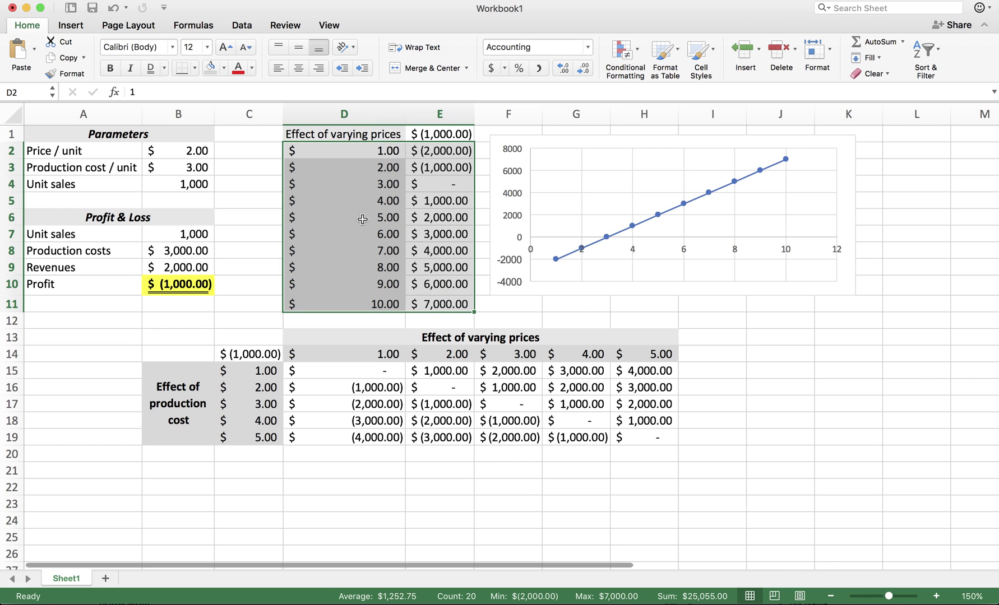
{"action": "mouse_move", "coordinate": [607, 241]}
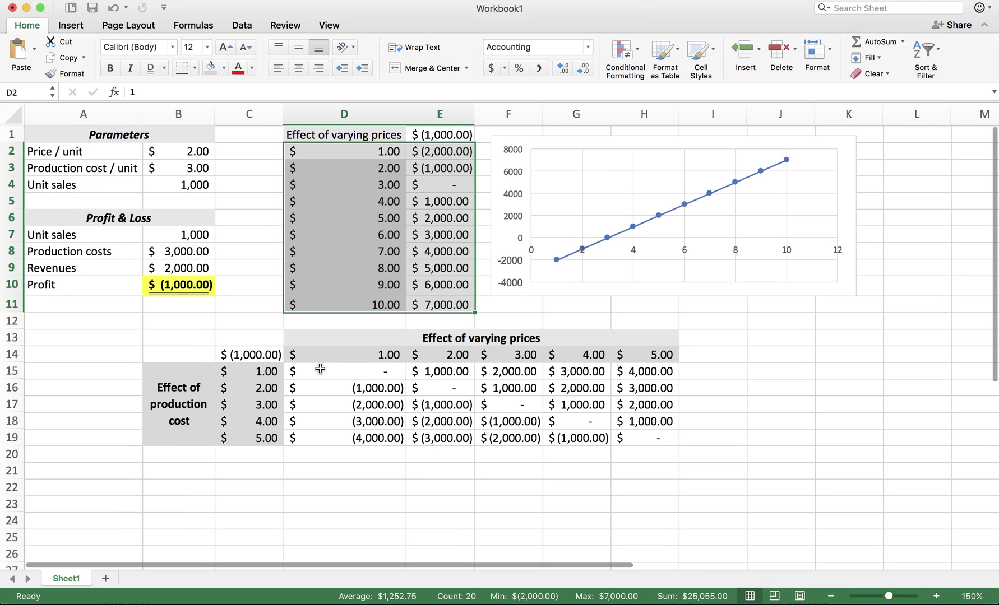
{"action": "left_click", "coordinate": [261, 185]}
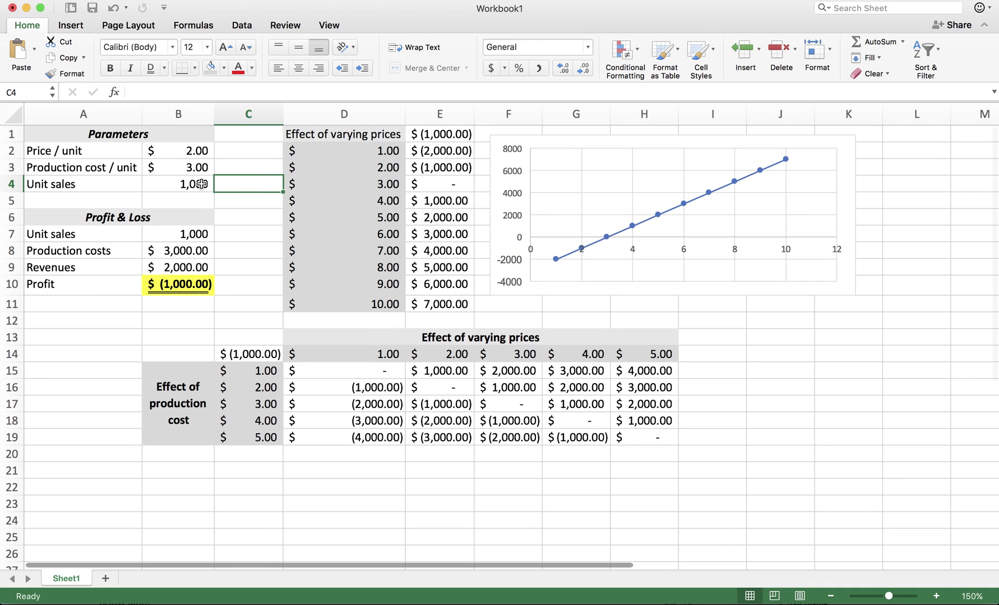
{"action": "mouse_move", "coordinate": [715, 191]}
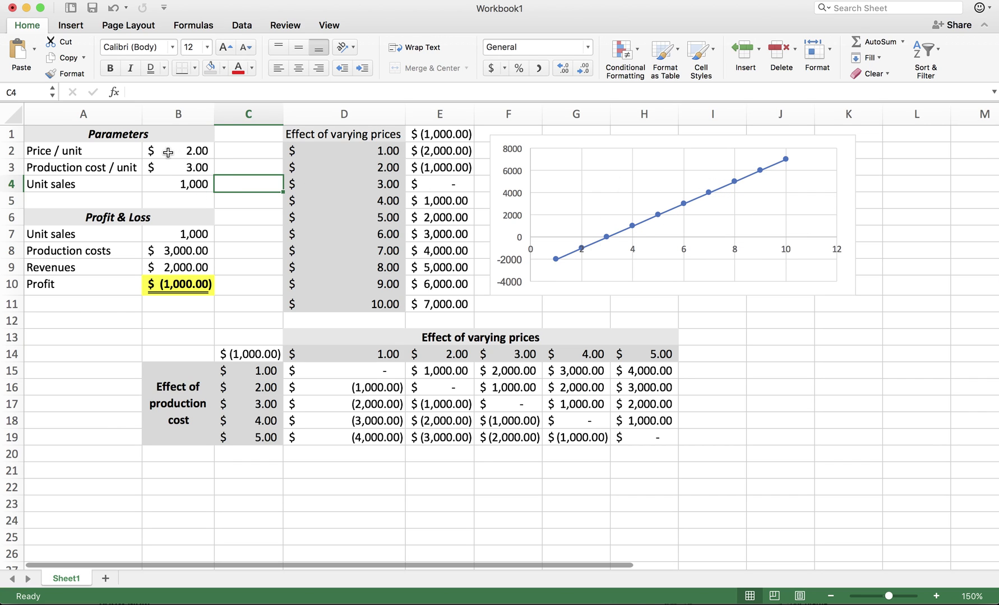
{"action": "left_click_drag", "start_coordinate": [168, 153], "coordinate": [167, 175]}
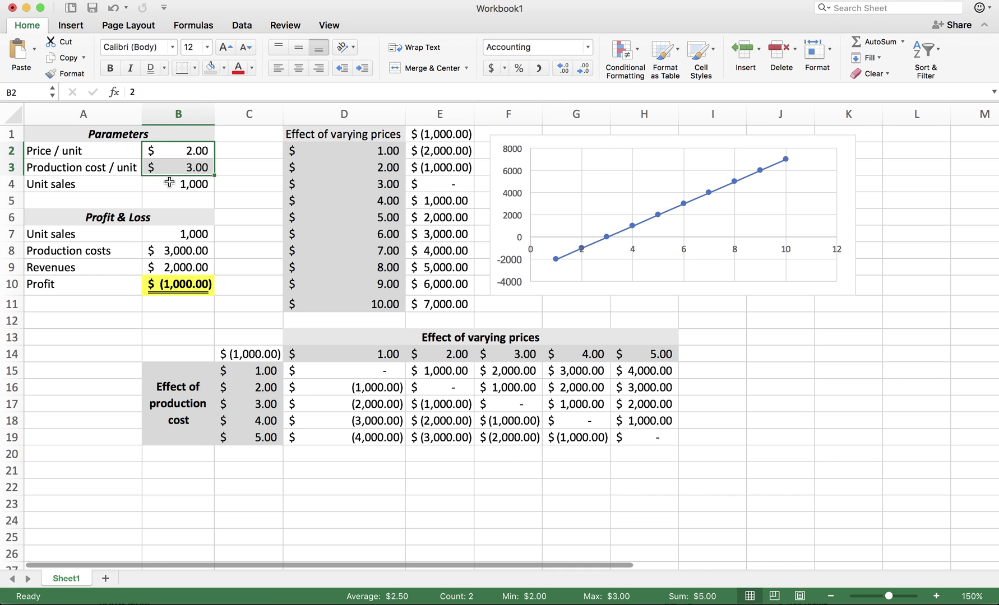